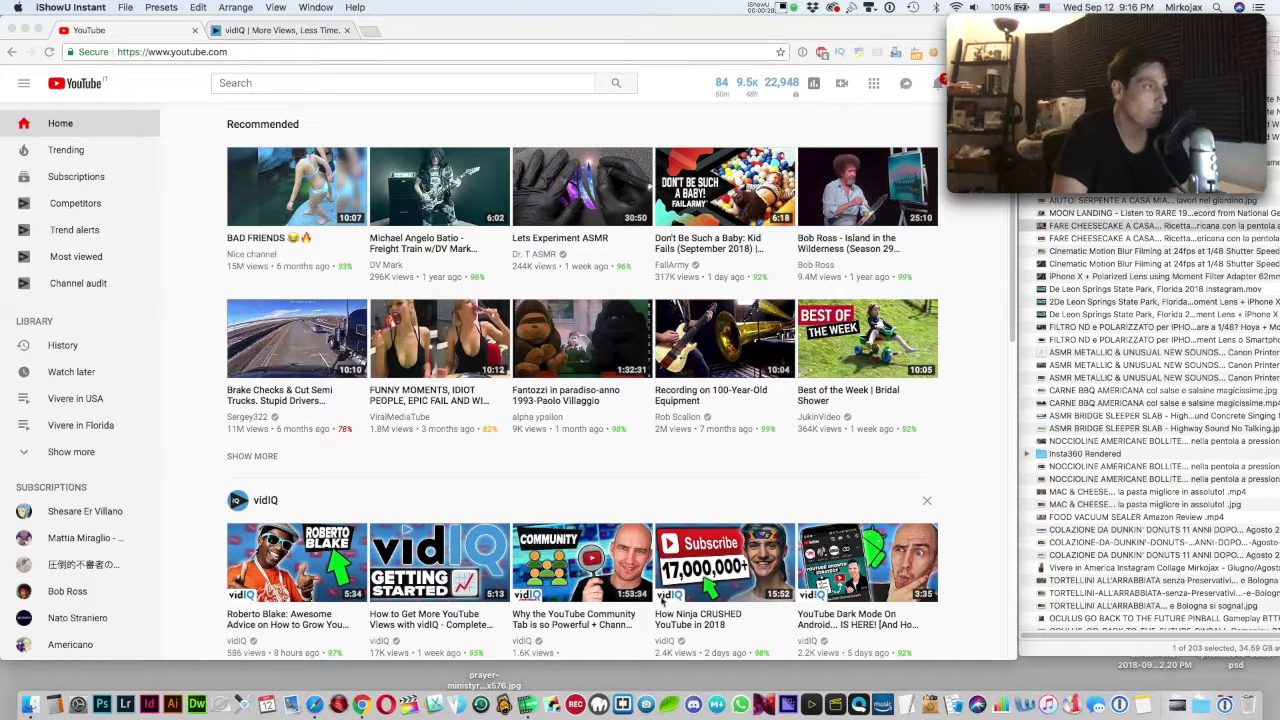
Open the Vision for Chrome page on the vidIQ website and review its extension features and install option
click(298, 33)
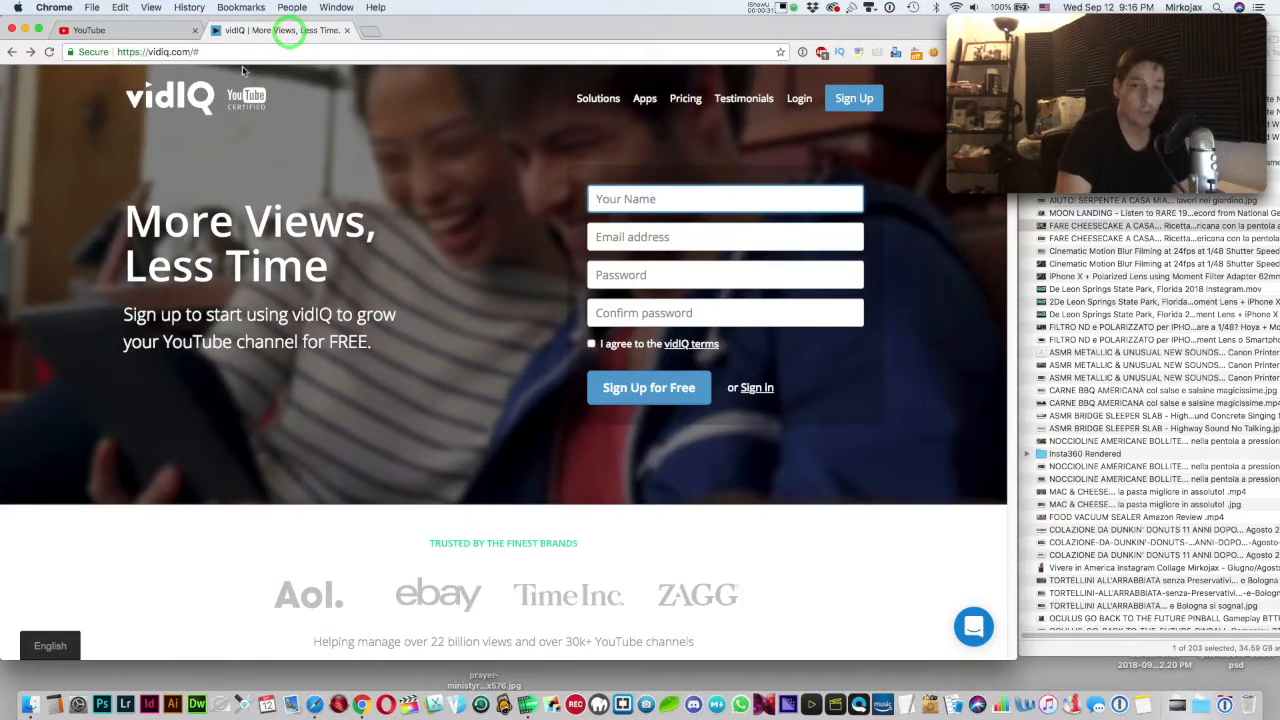
click(647, 104)
click(648, 127)
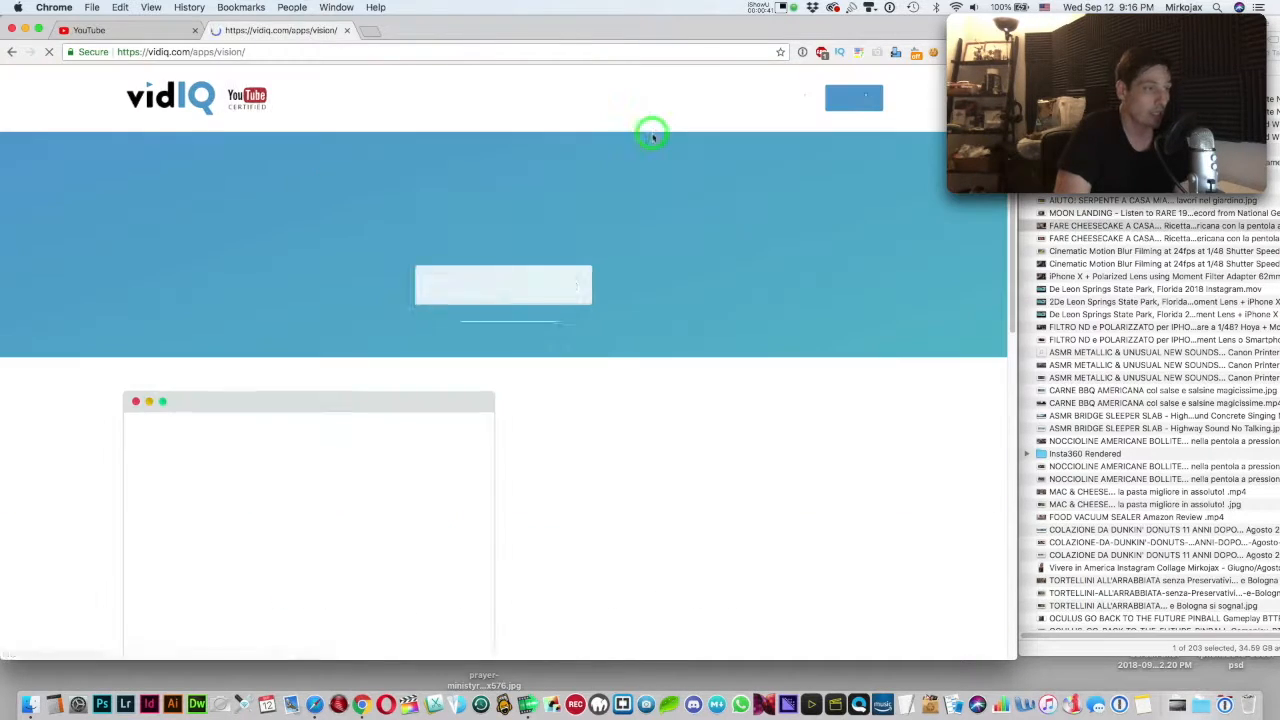
scroll(853, 415, down, 3)
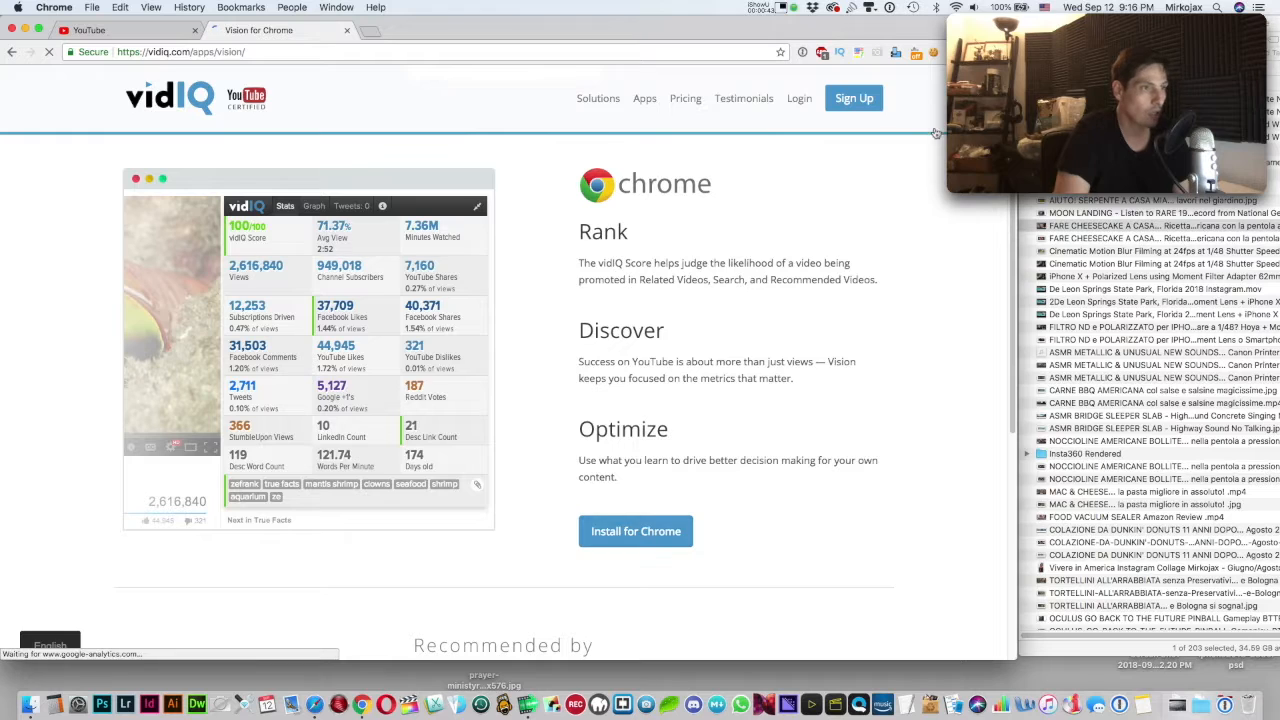
scroll(853, 415, up, 3)
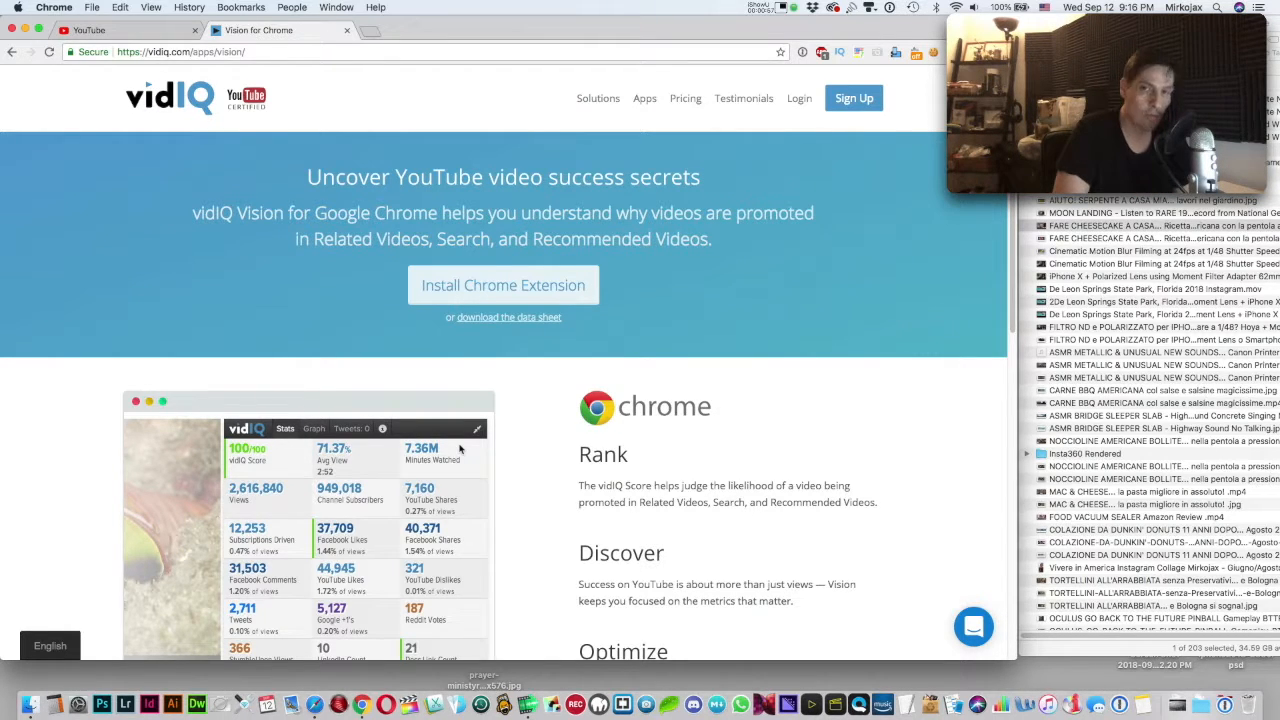
Return to YouTube, review the settings of the "My alert" trend alert, and close Trend alerts without changing anything
click(100, 30)
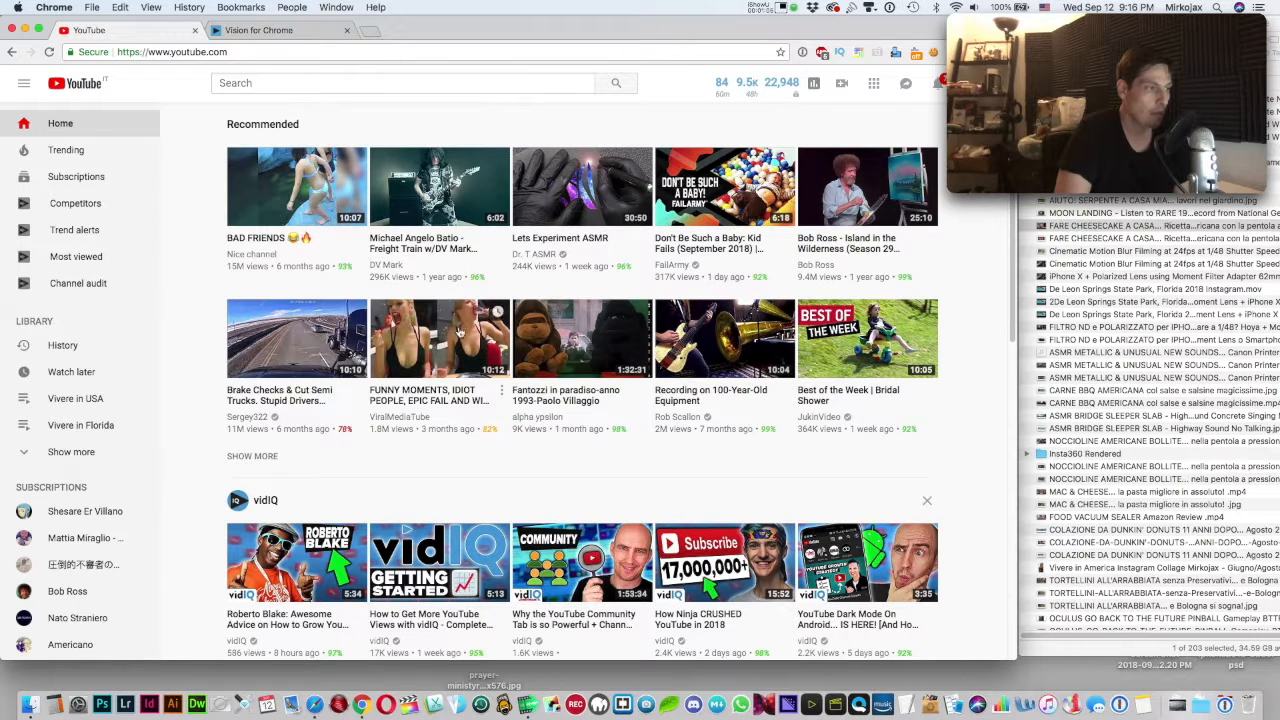
mouse_move(745, 92)
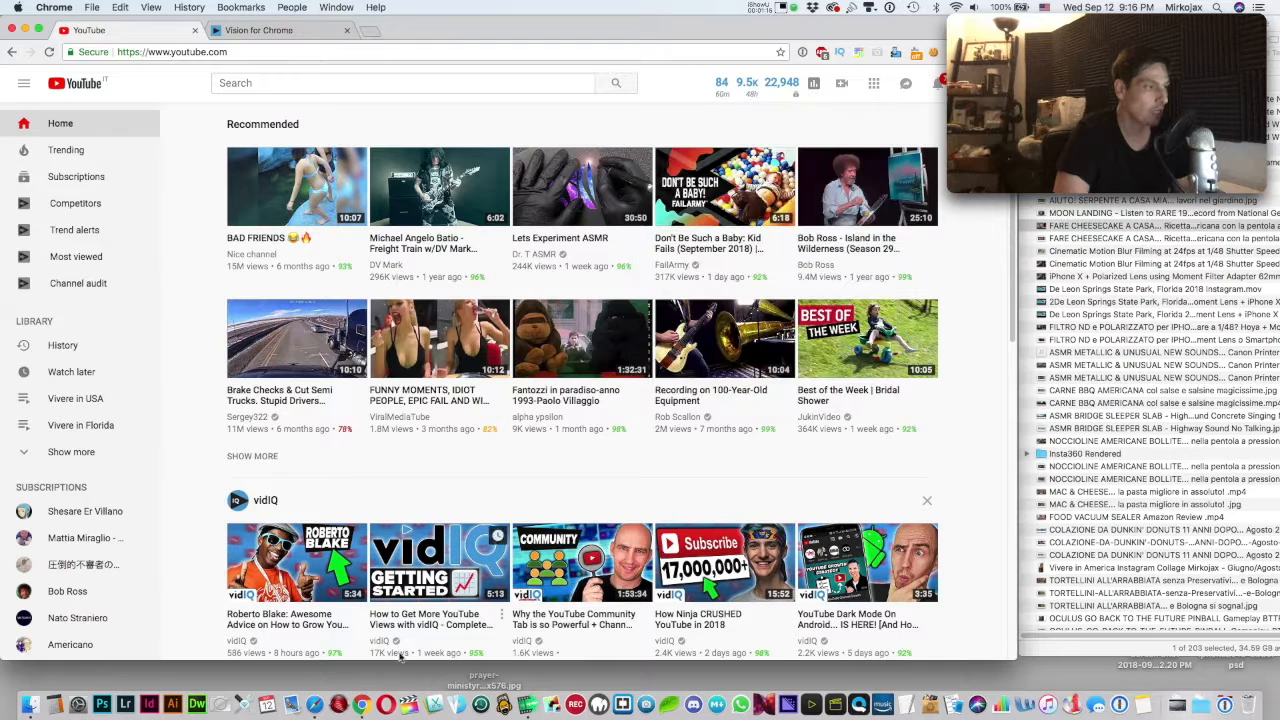
mouse_move(478, 280)
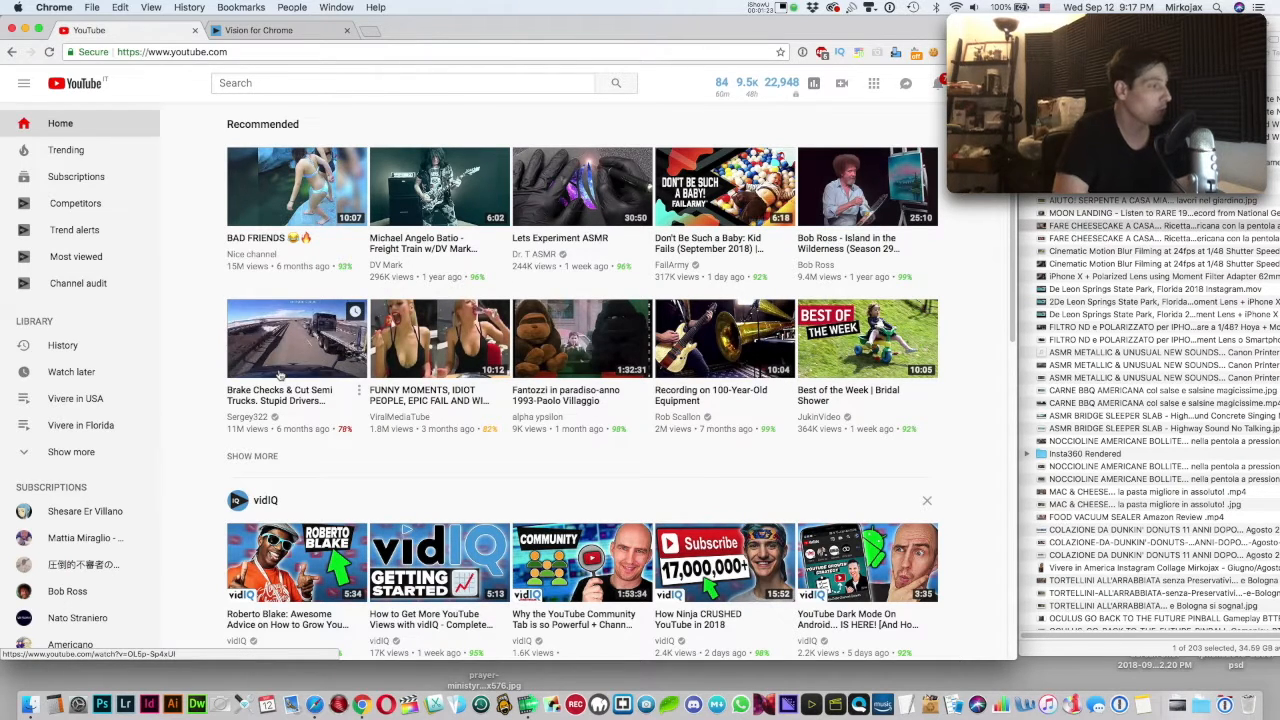
click(90, 232)
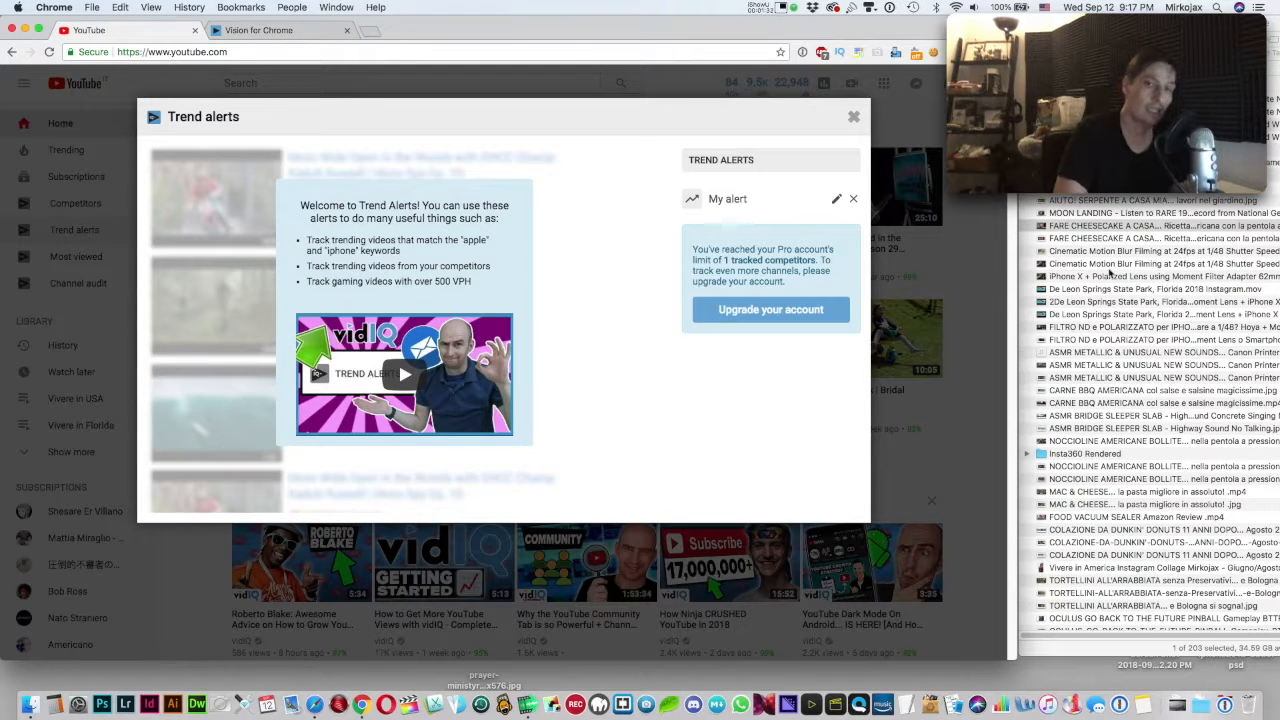
click(836, 198)
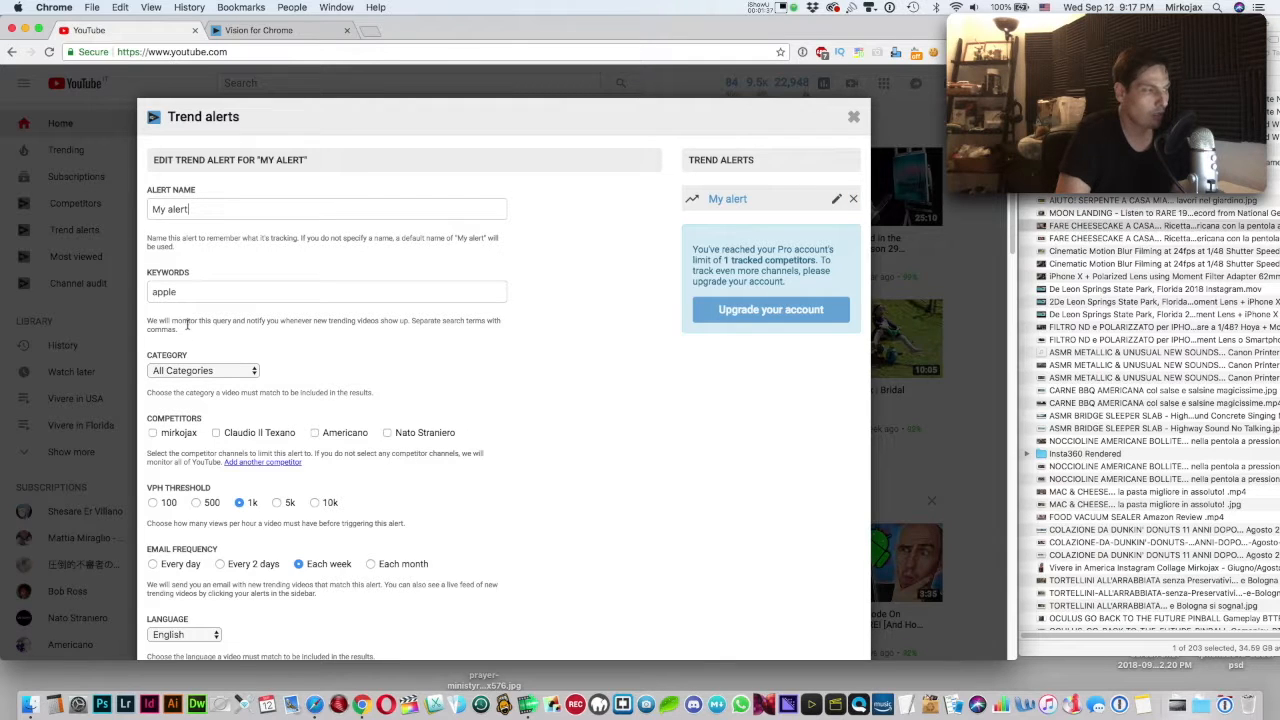
scroll(304, 451, down, 3)
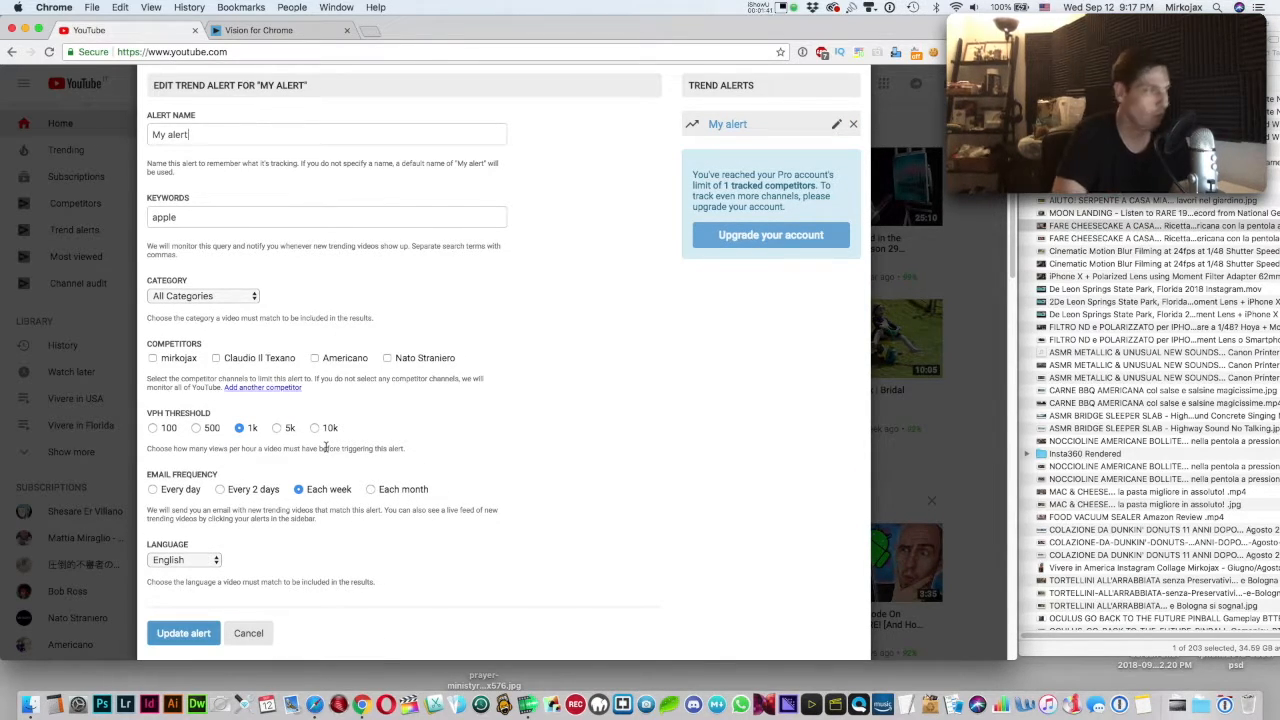
click(248, 633)
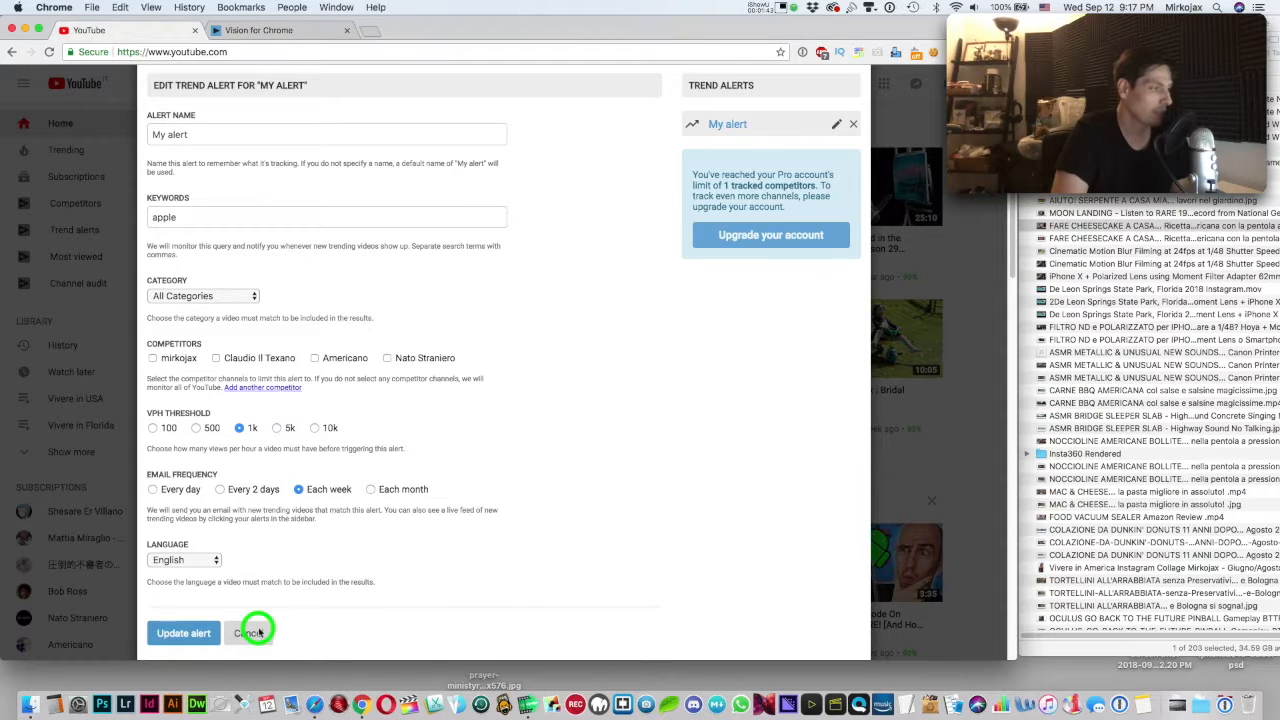
click(853, 116)
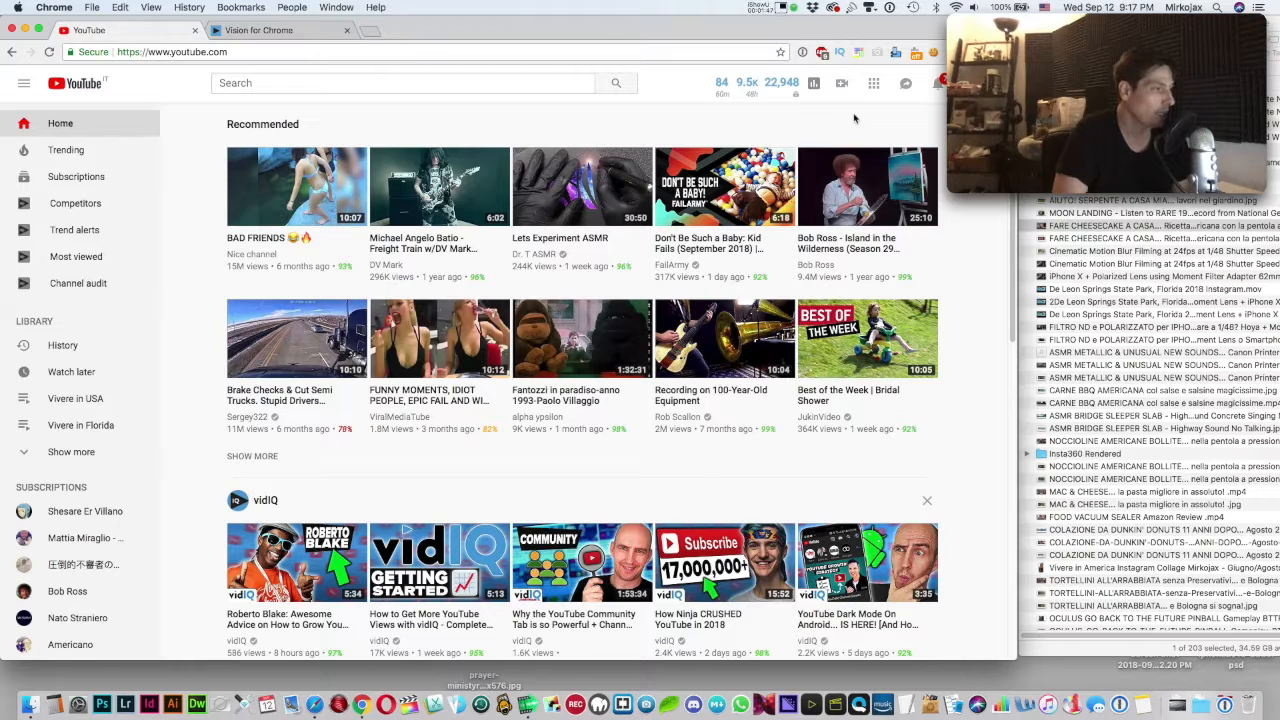
Examine the Channel Audit from its best-performing content through to the items to improve upon, and close it
click(80, 285)
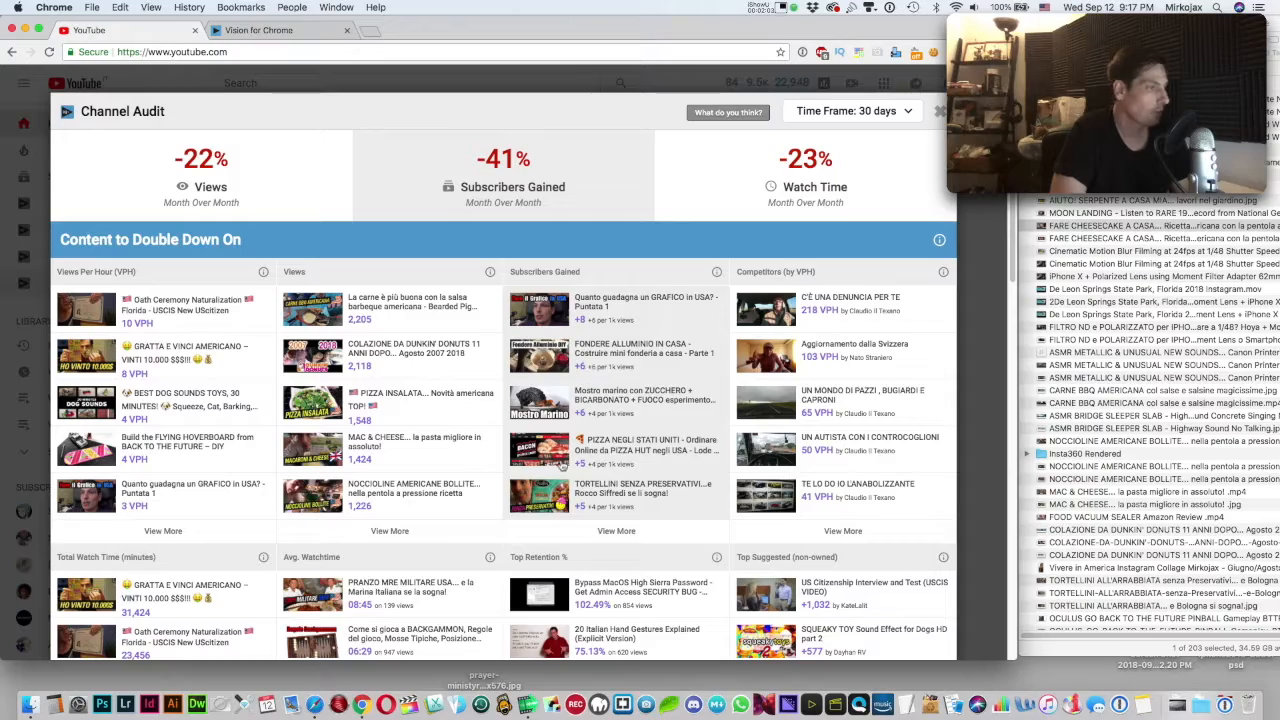
scroll(562, 465, down, 10)
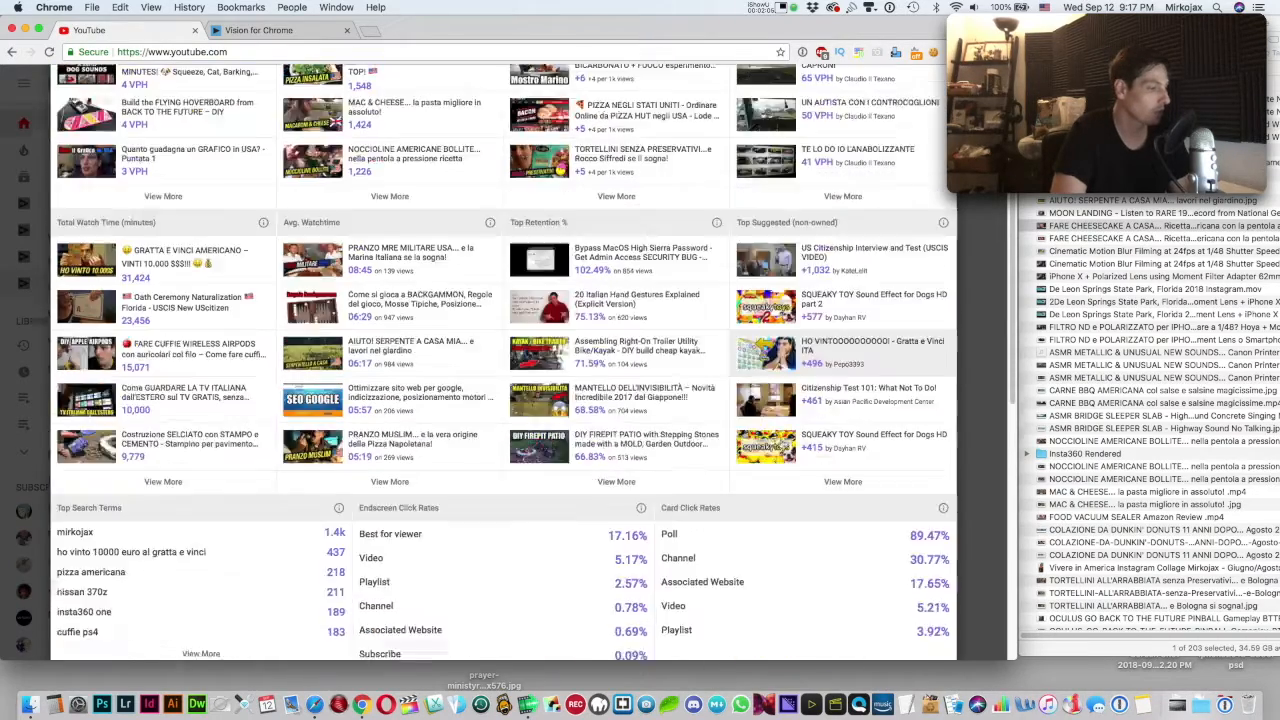
scroll(785, 446, down, 2)
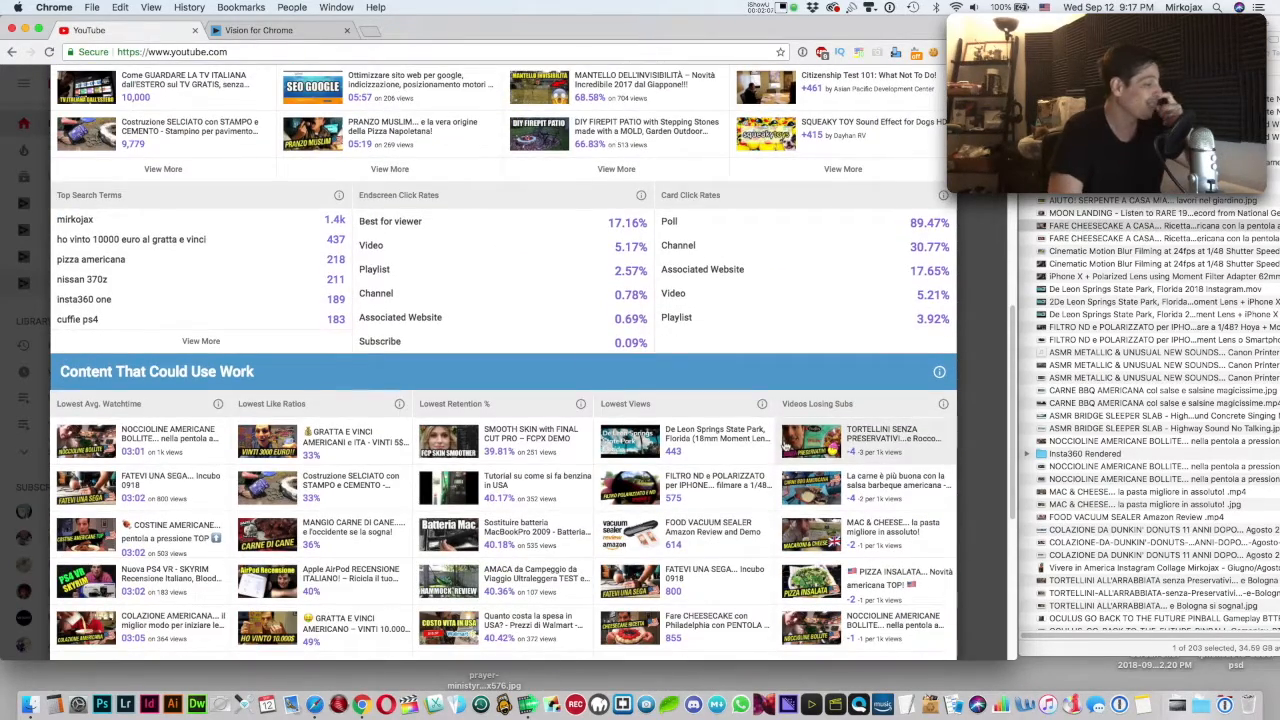
scroll(771, 490, down, 7)
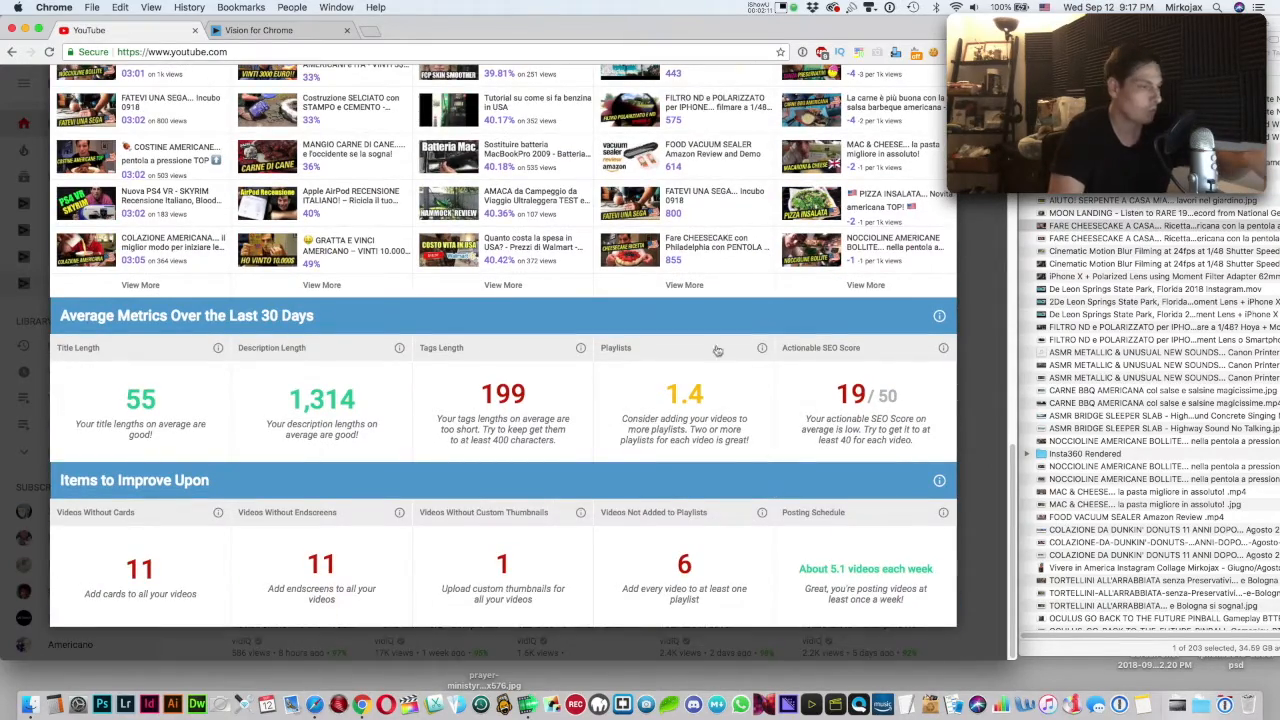
scroll(771, 490, up, 20)
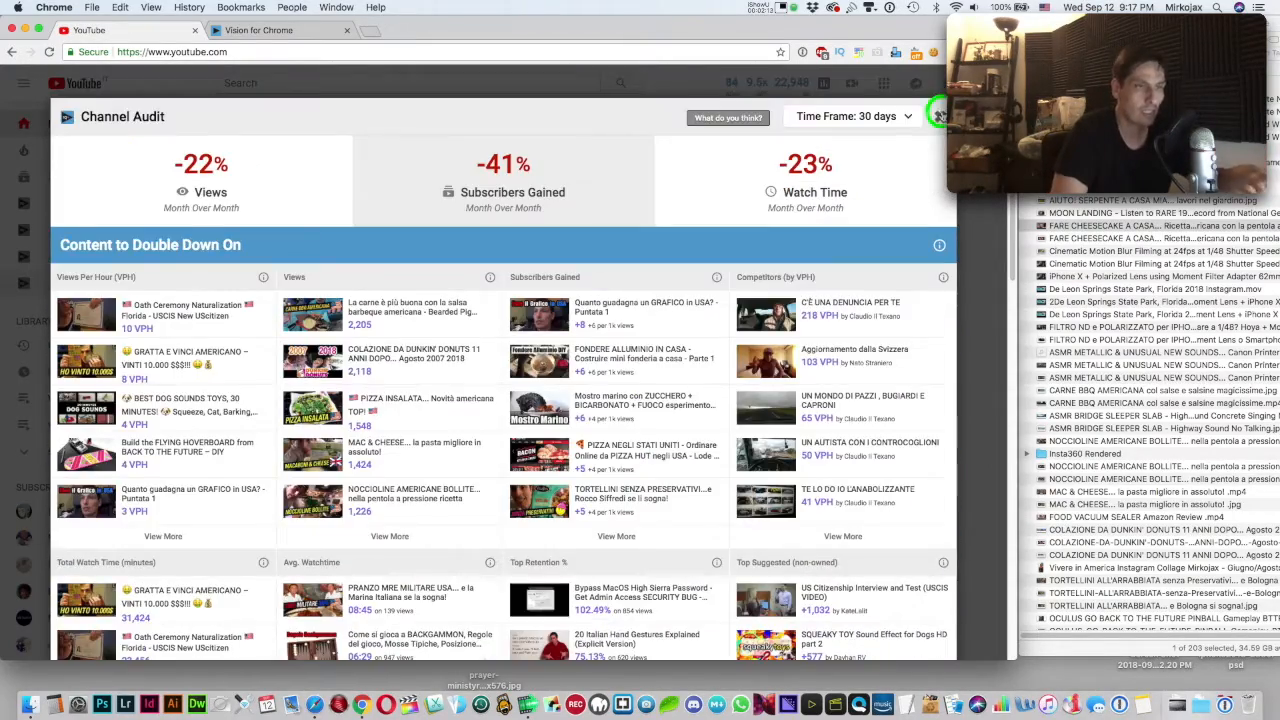
click(939, 116)
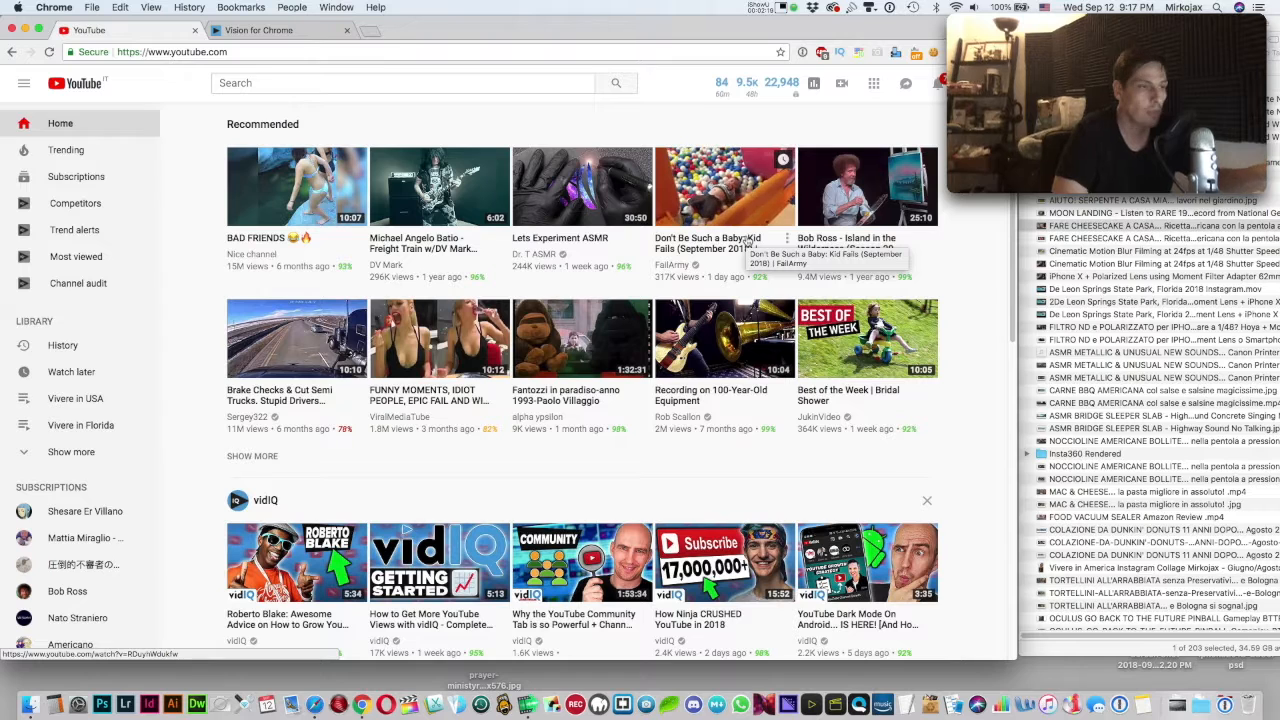
In Finder, preview "Cinematic Motion Blur Filming at 24fps at 1/48 Shutter Speed.mov", skim through its footage, and close the preview
click(1045, 228)
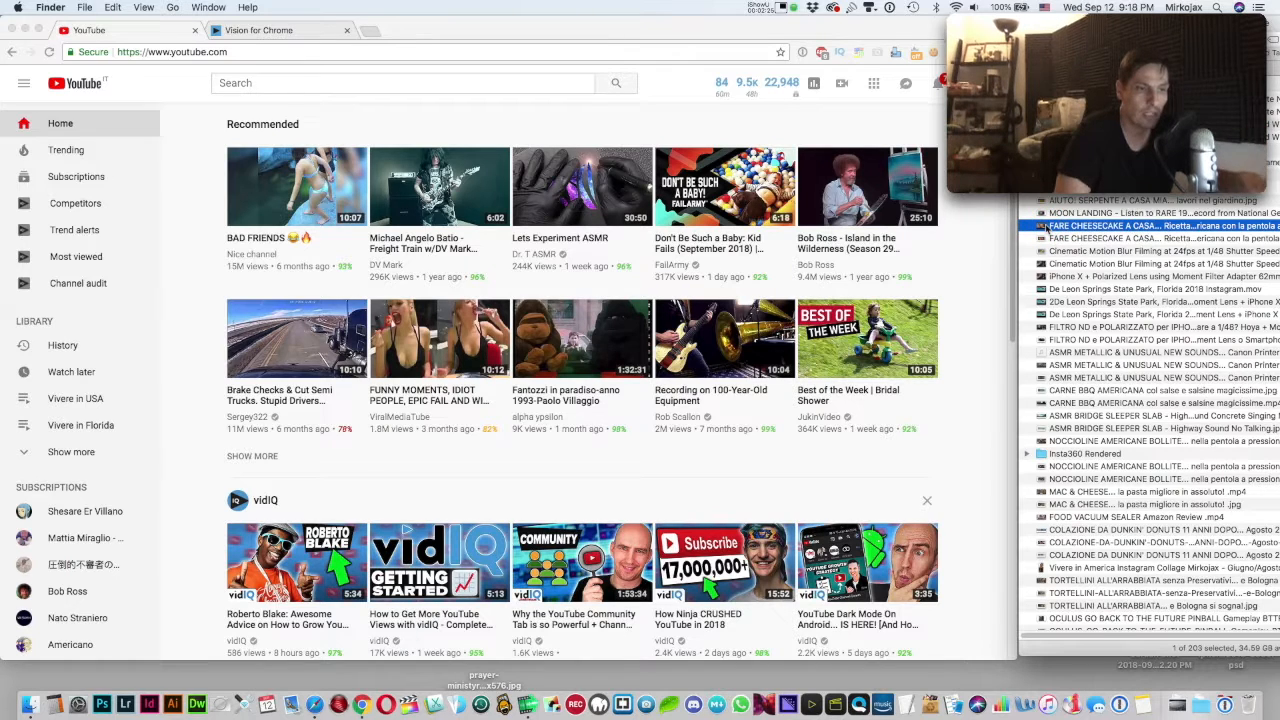
click(1045, 264)
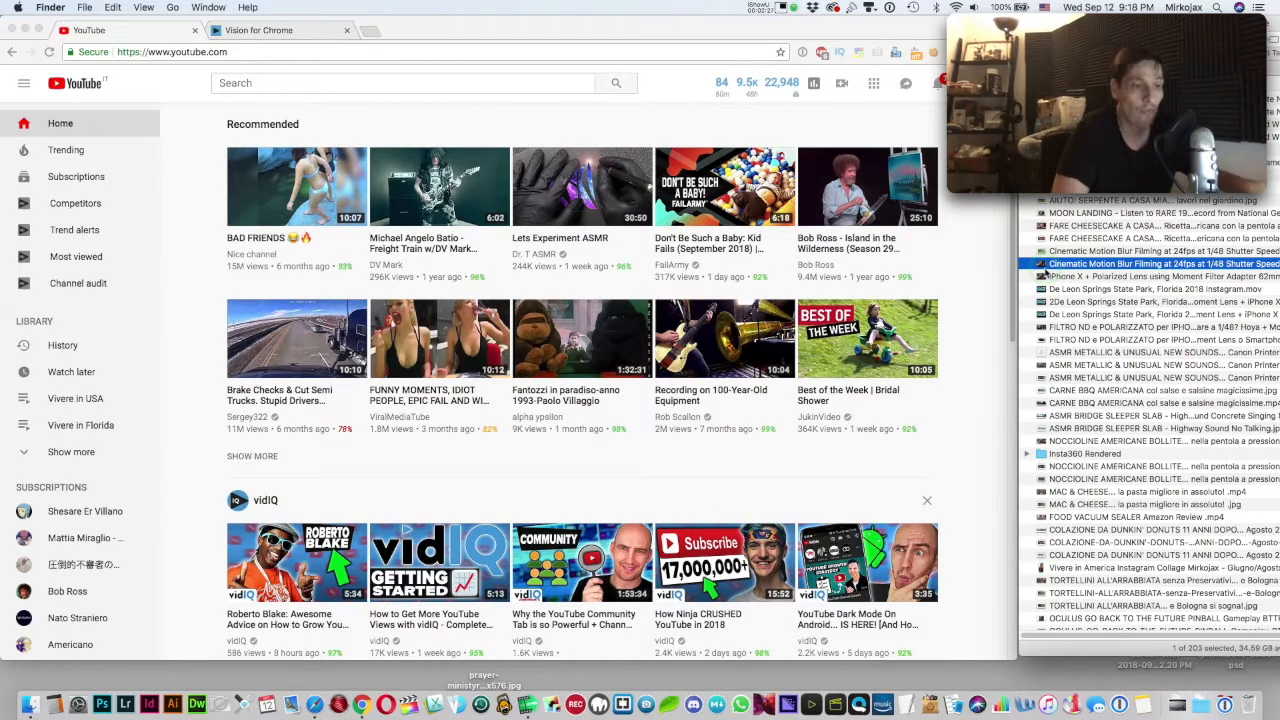
key(space)
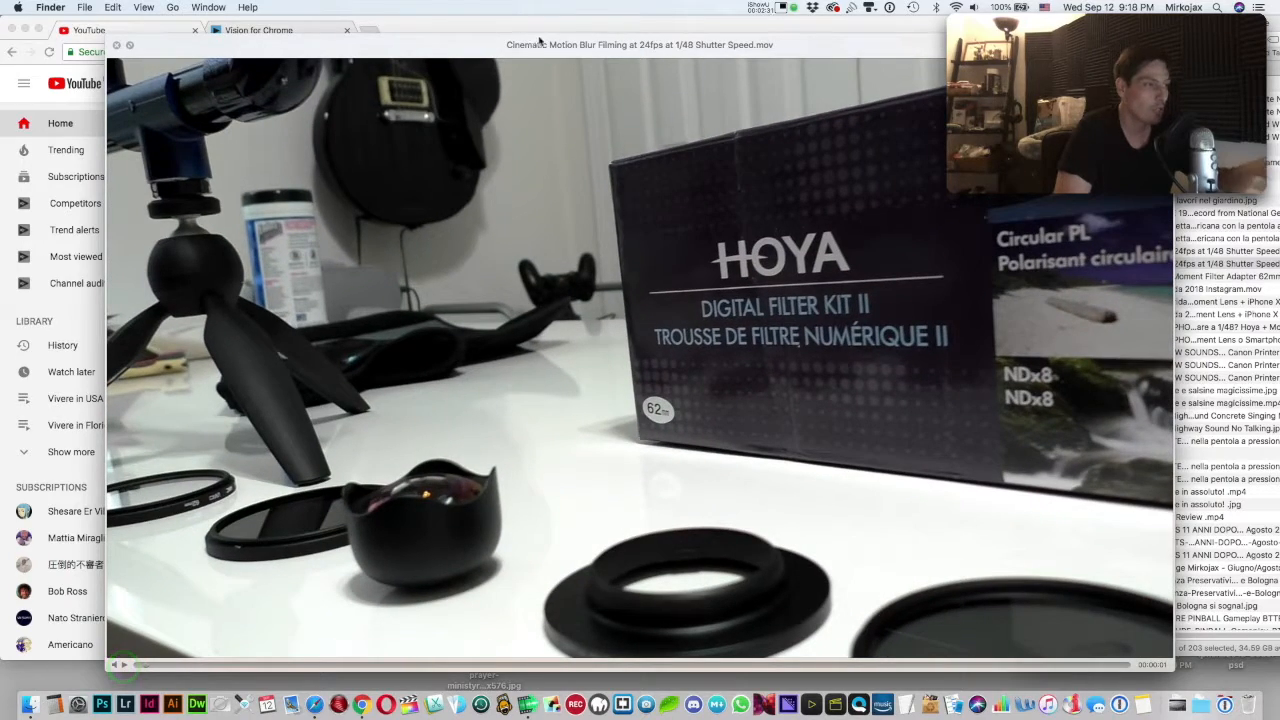
drag(248, 665, 320, 670)
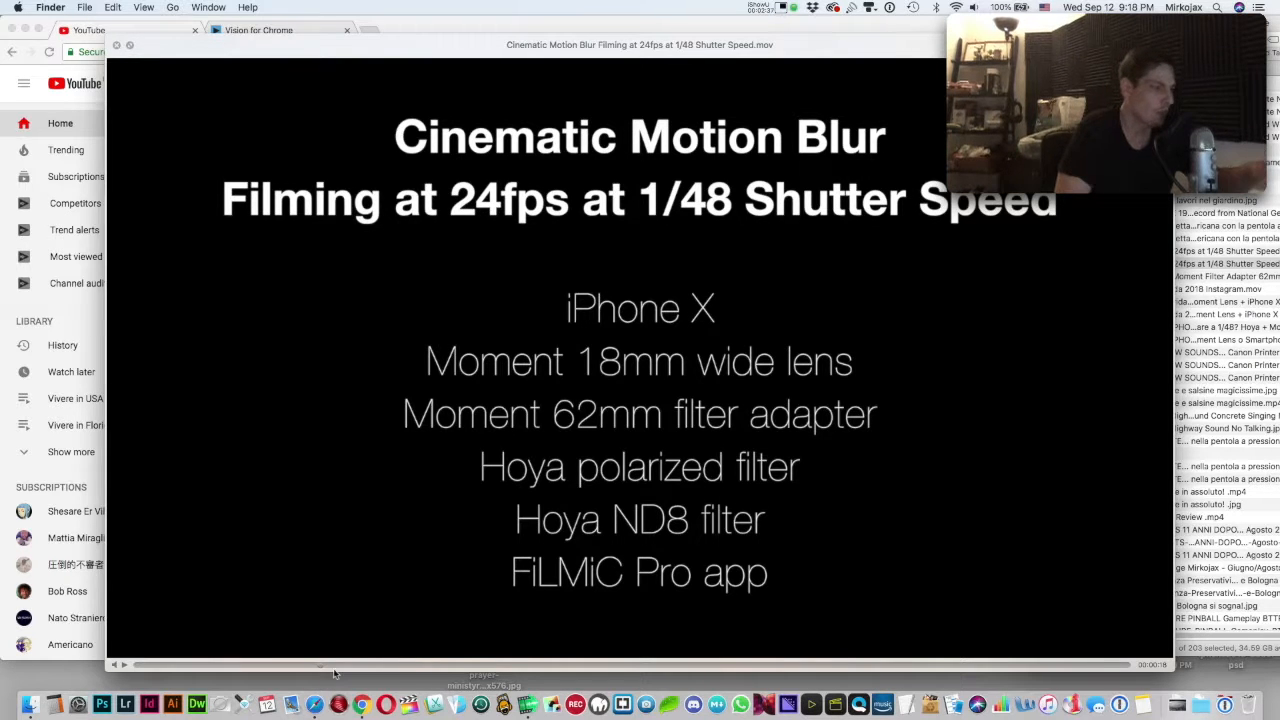
click(467, 664)
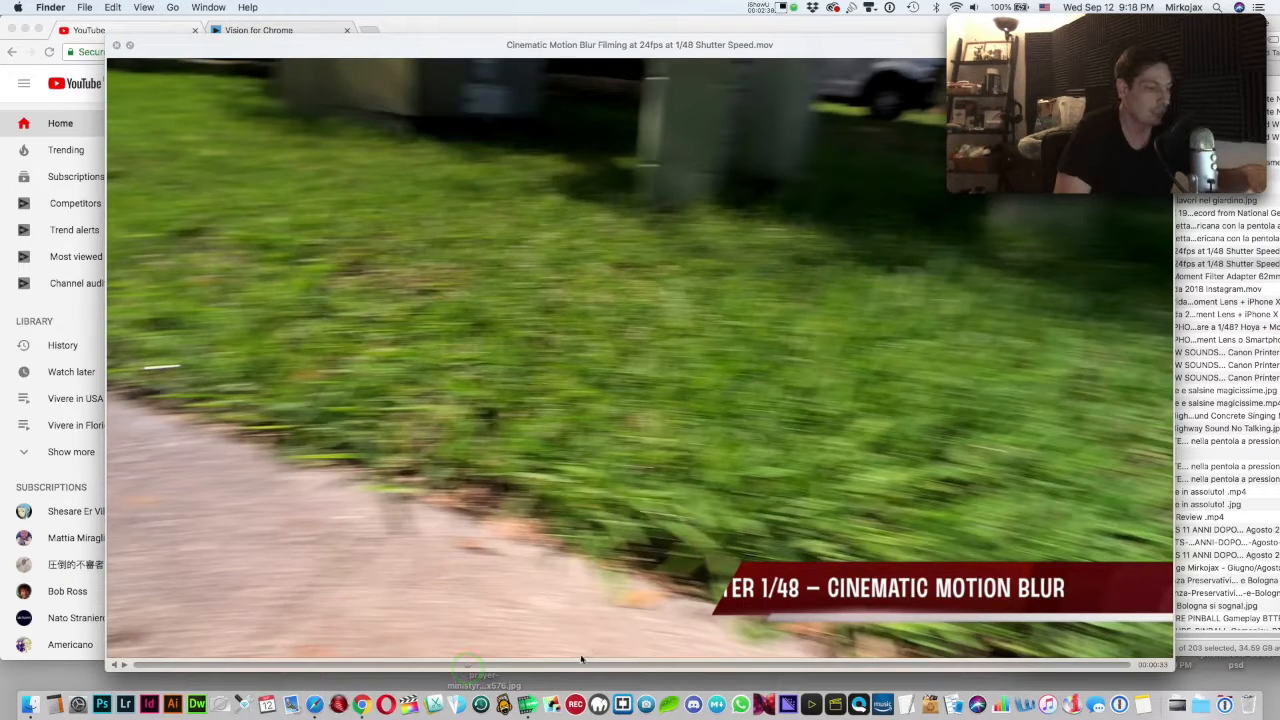
click(583, 665)
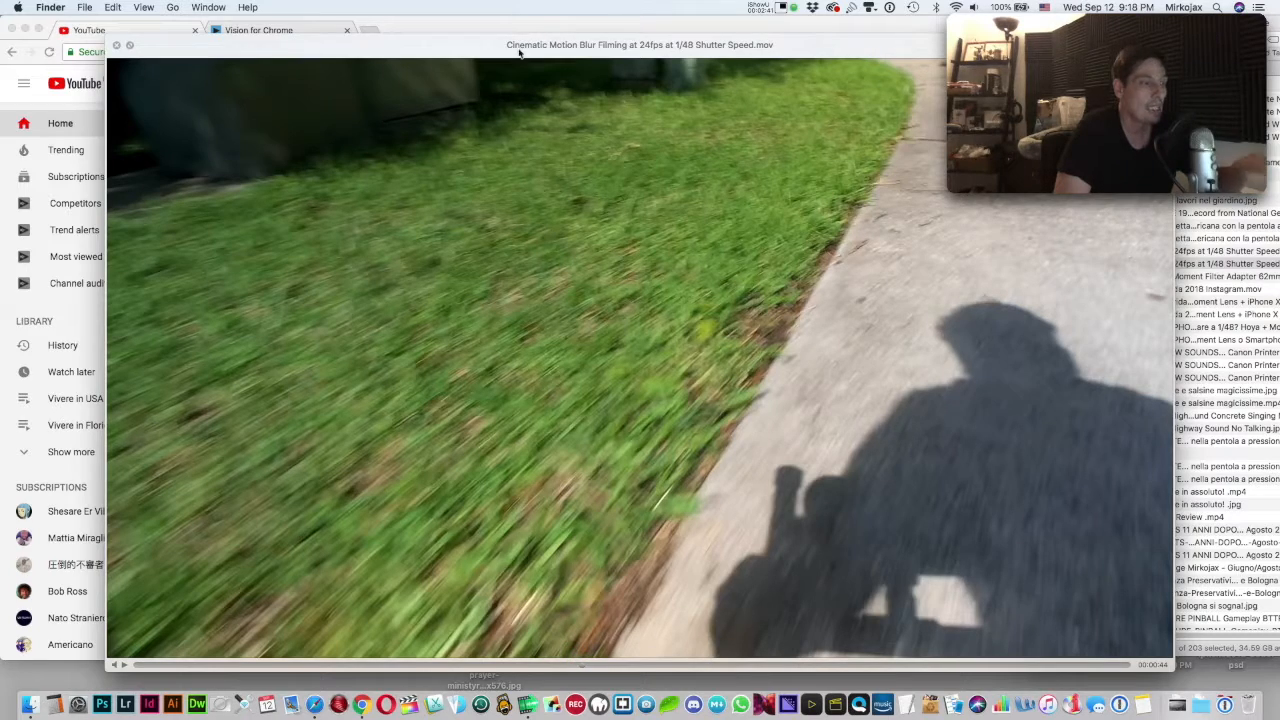
drag(1172, 670, 745, 356)
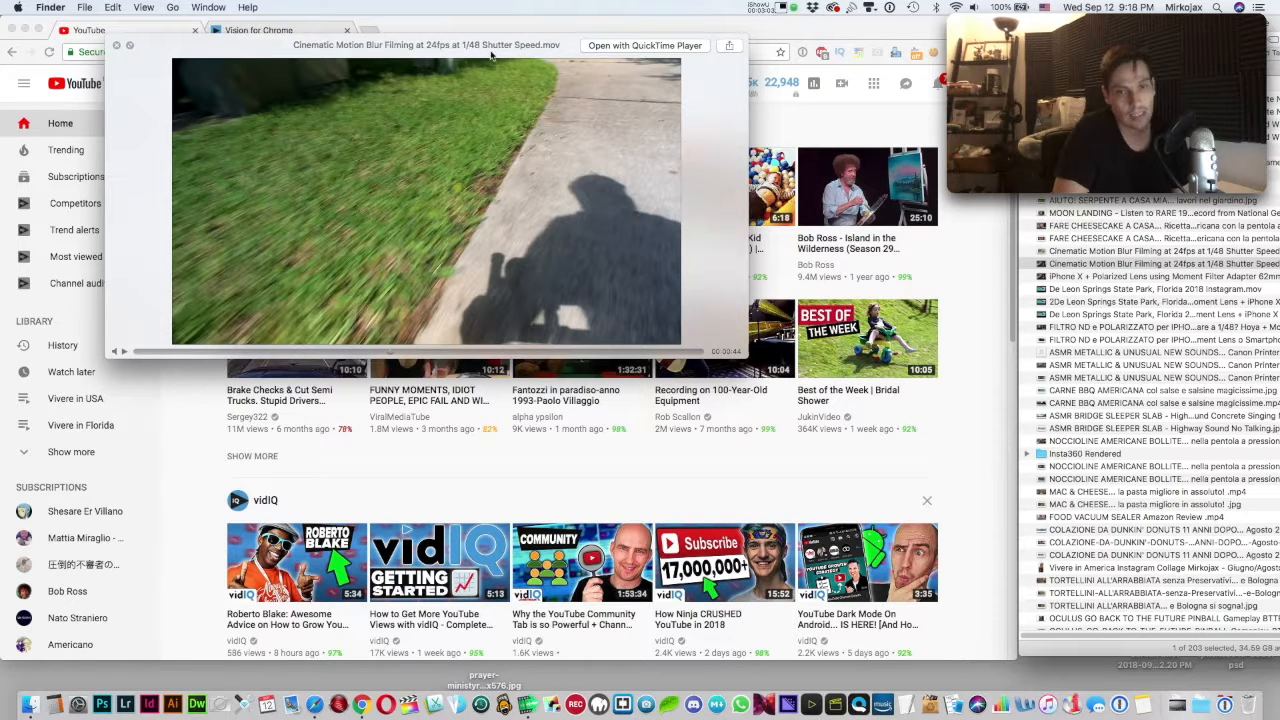
click(116, 46)
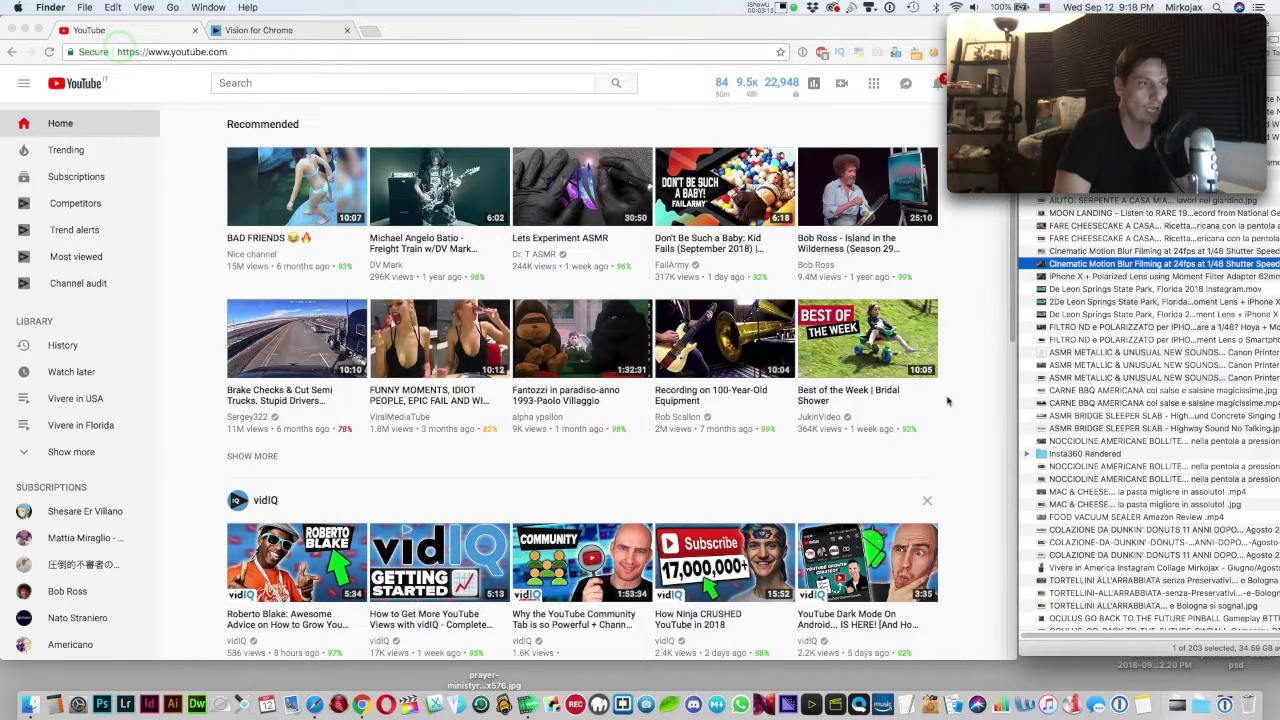
Back in Chrome, upload "Cinematic Motion Blur Filming at 24fps at 1/48 Shutter Speed.mov" to YouTube as a new public video
click(668, 118)
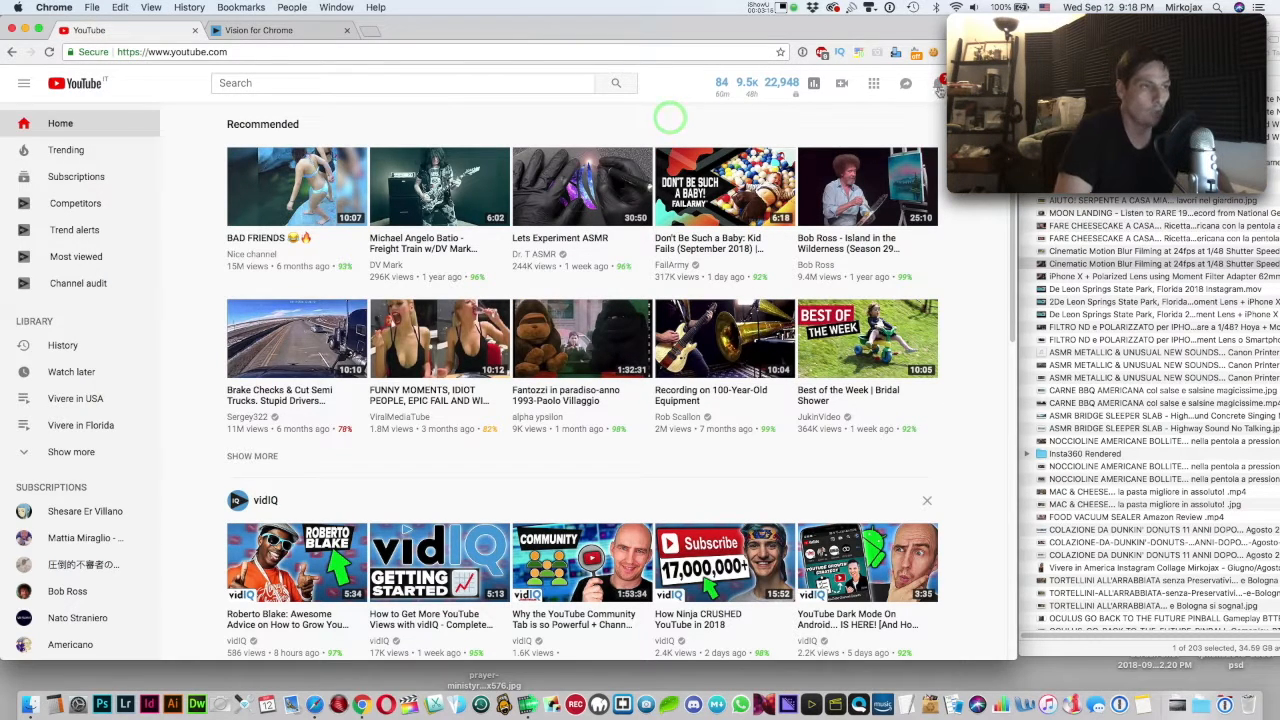
click(845, 86)
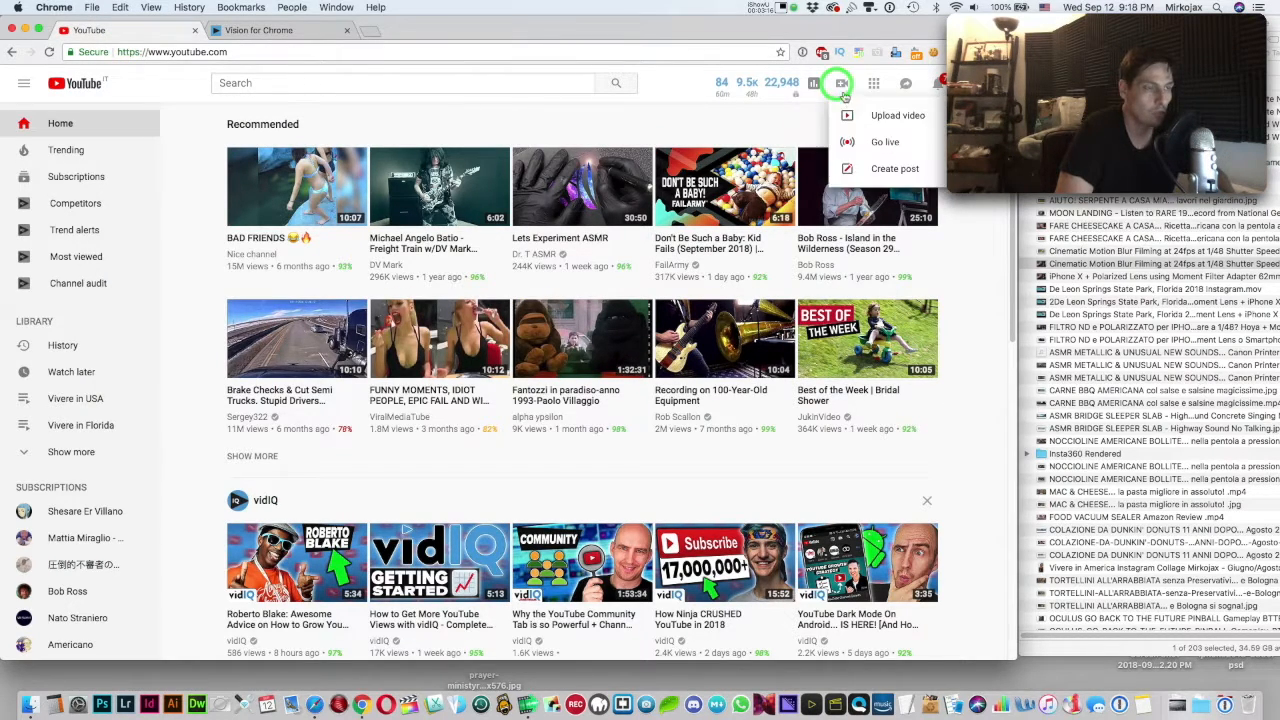
click(897, 117)
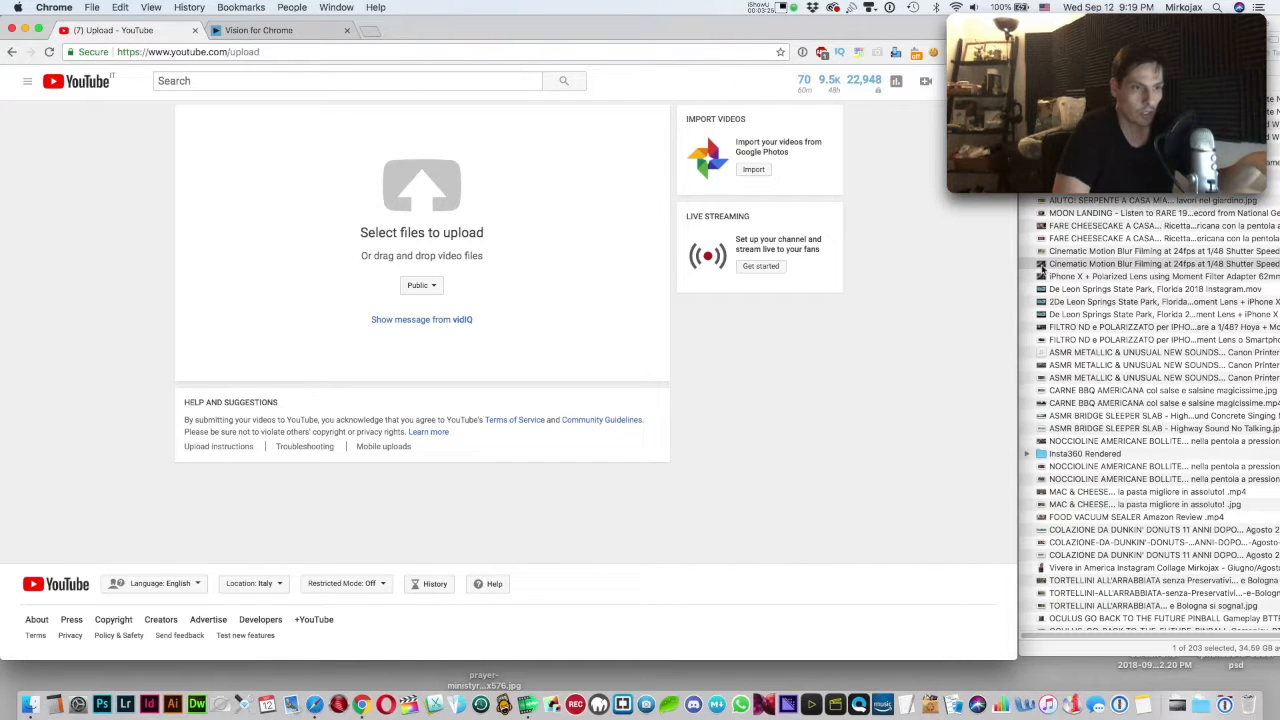
drag(1041, 263, 422, 192)
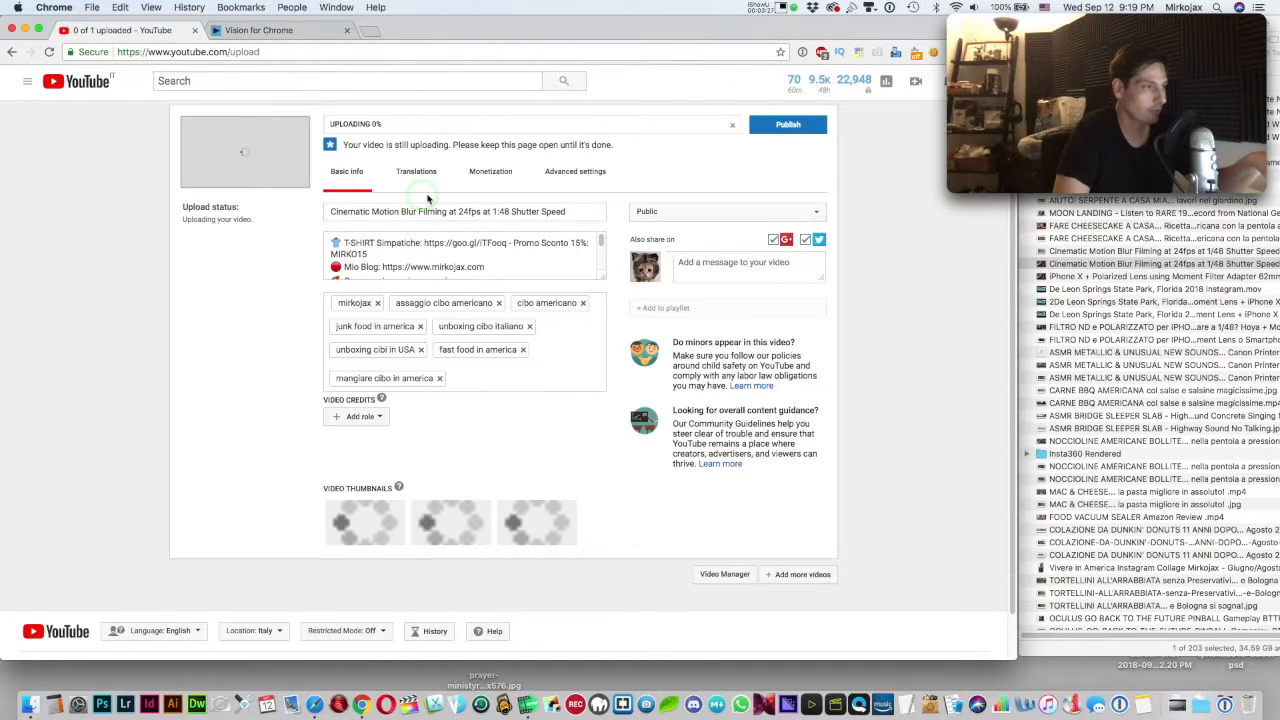
Enlarge the video's description box and remove all the default tags except "mirkojax"
click(551, 263)
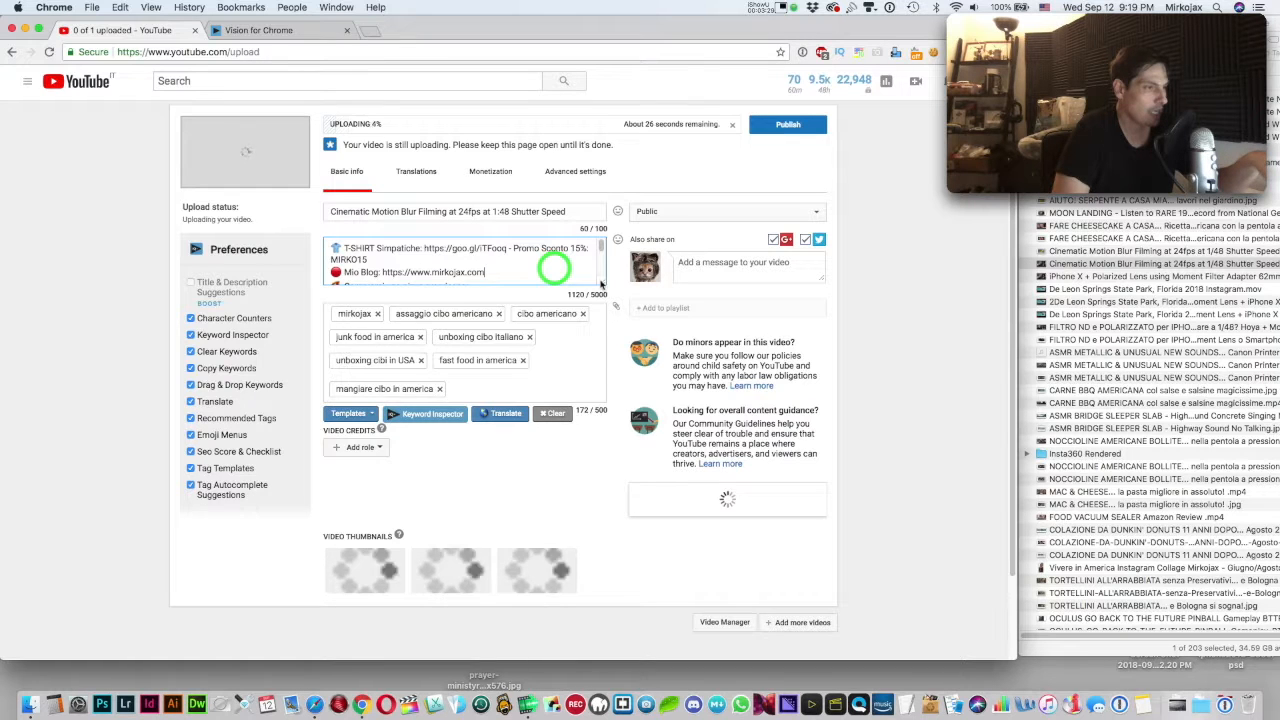
drag(603, 284, 612, 372)
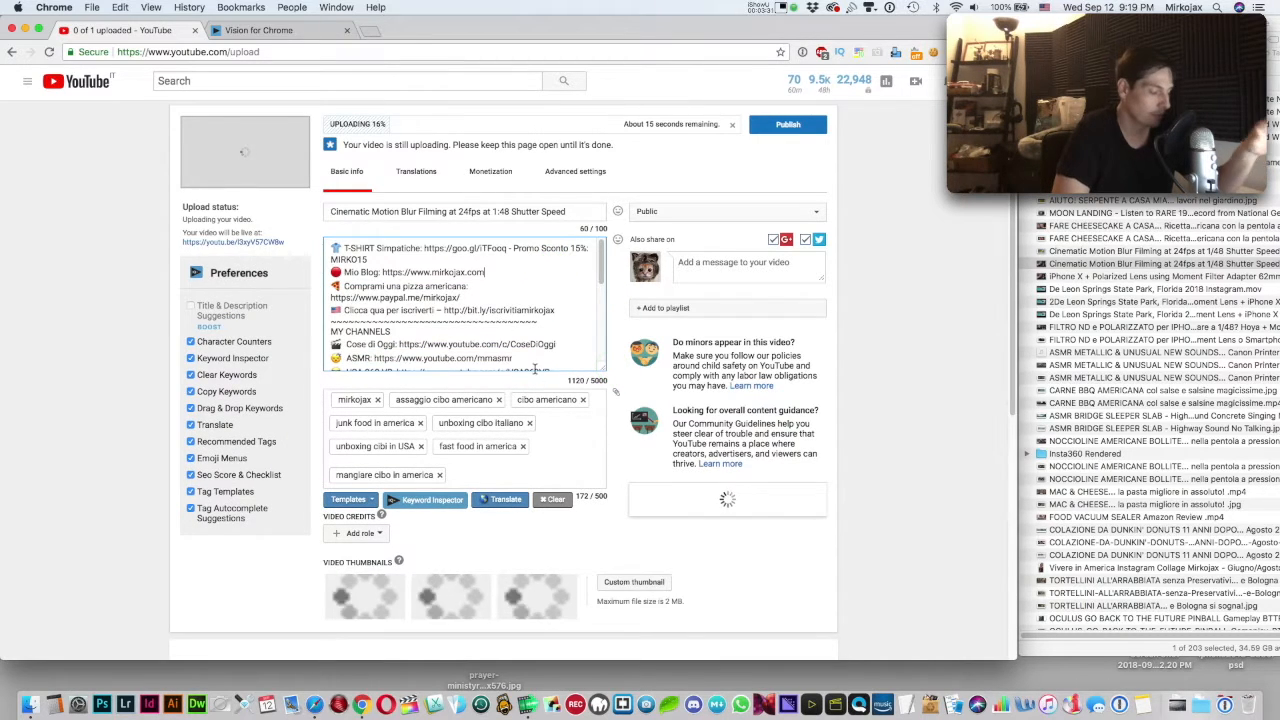
scroll(499, 313, down, 1)
click(557, 455)
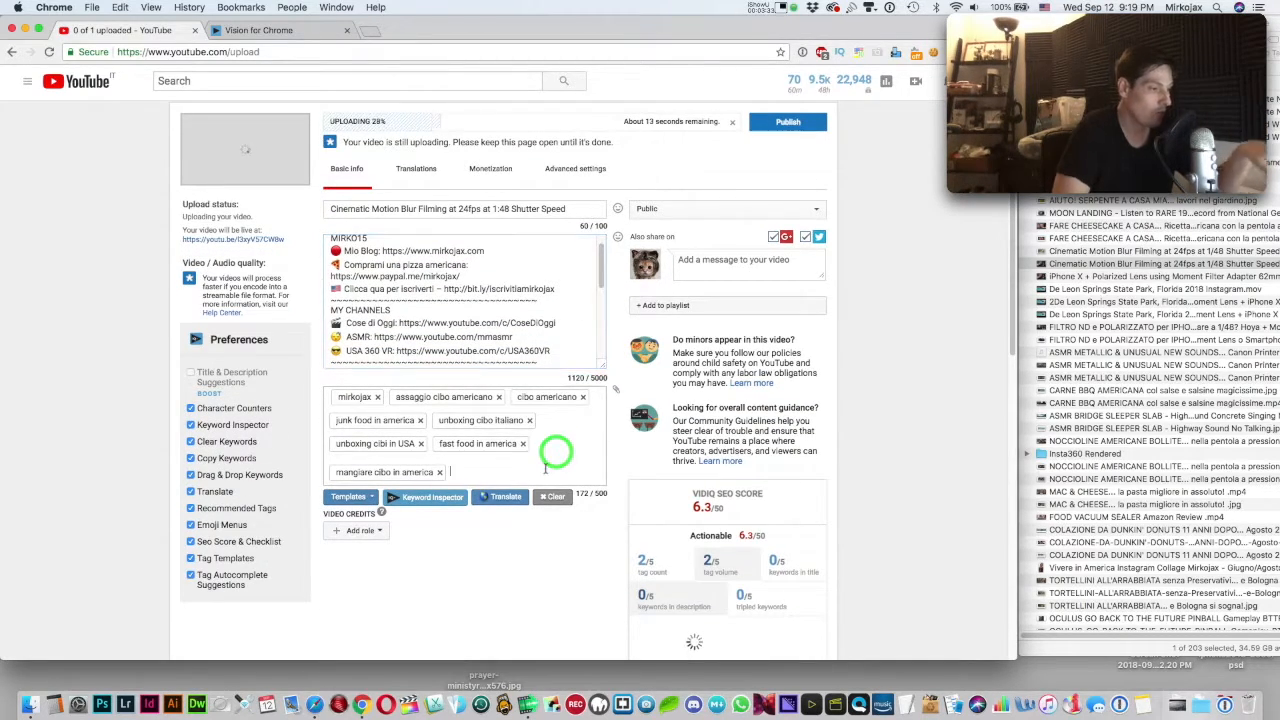
key(BackSpace)
key(BackSpace)
key(BackSpace)
key(BackSpace)
key(BackSpace)
key(BackSpace)
key(BackSpace)
key(BackSpace)
key(BackSpace)
key(BackSpace)
key(BackSpace)
key(BackSpace)
key(BackSpace)
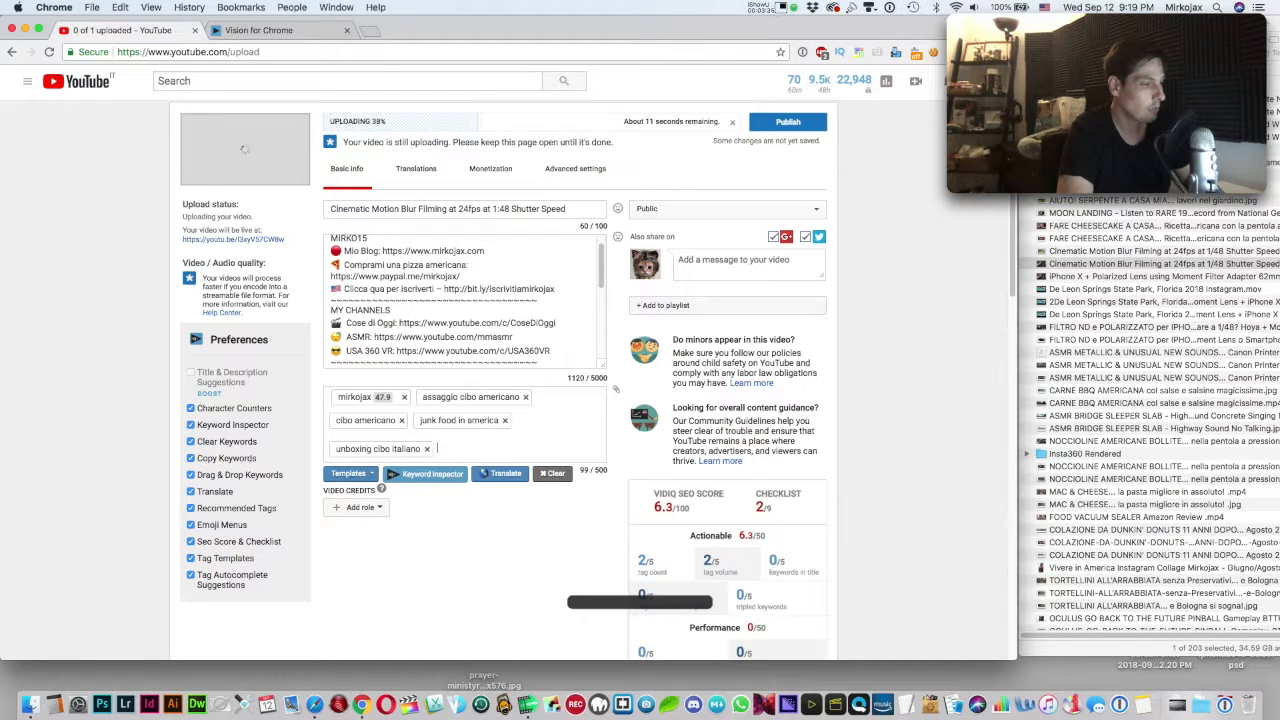
key(BackSpace)
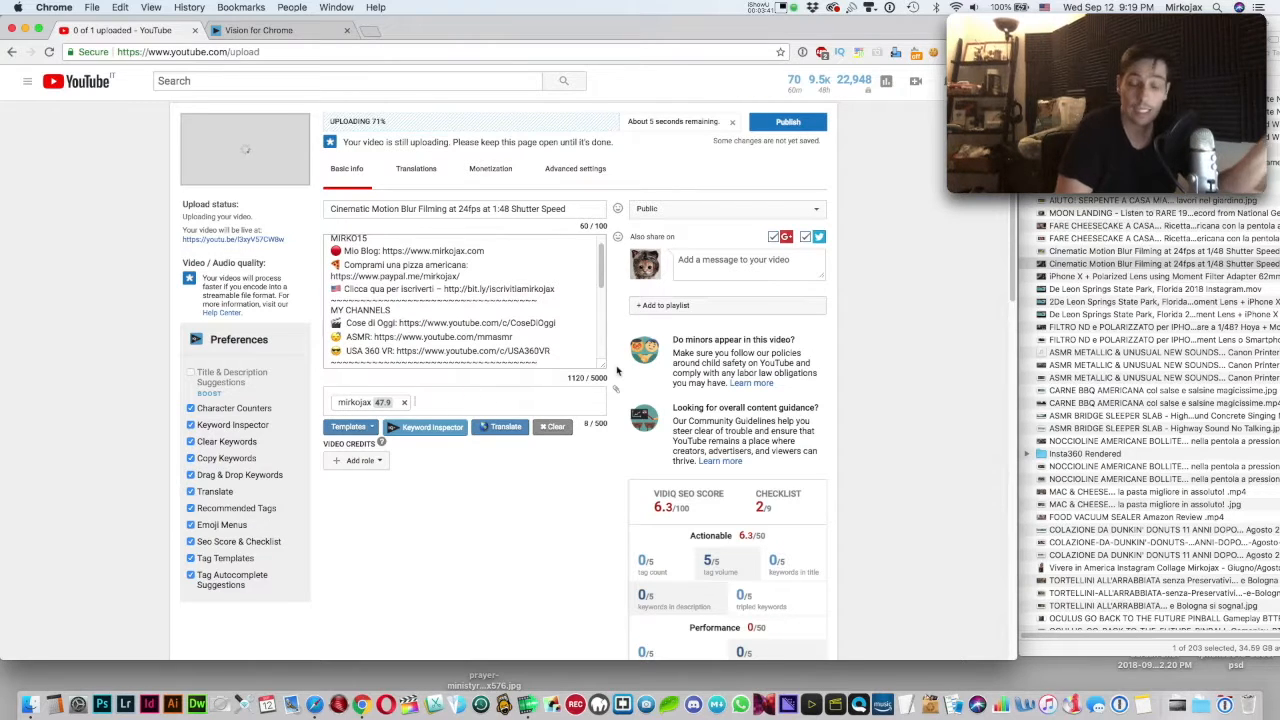
Look over the vidIQ SEO score and checklist for the uploaded video
scroll(617, 371, down, 5)
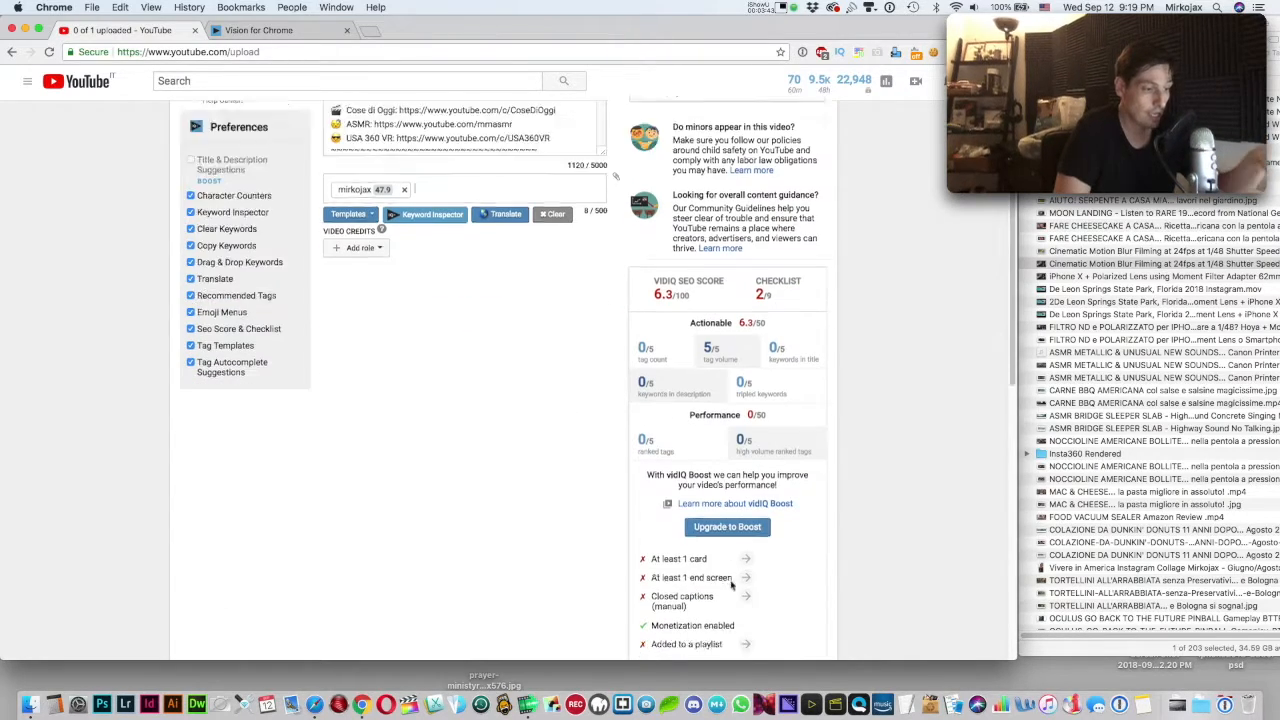
scroll(731, 586, down, 4)
scroll(707, 488, up, 8)
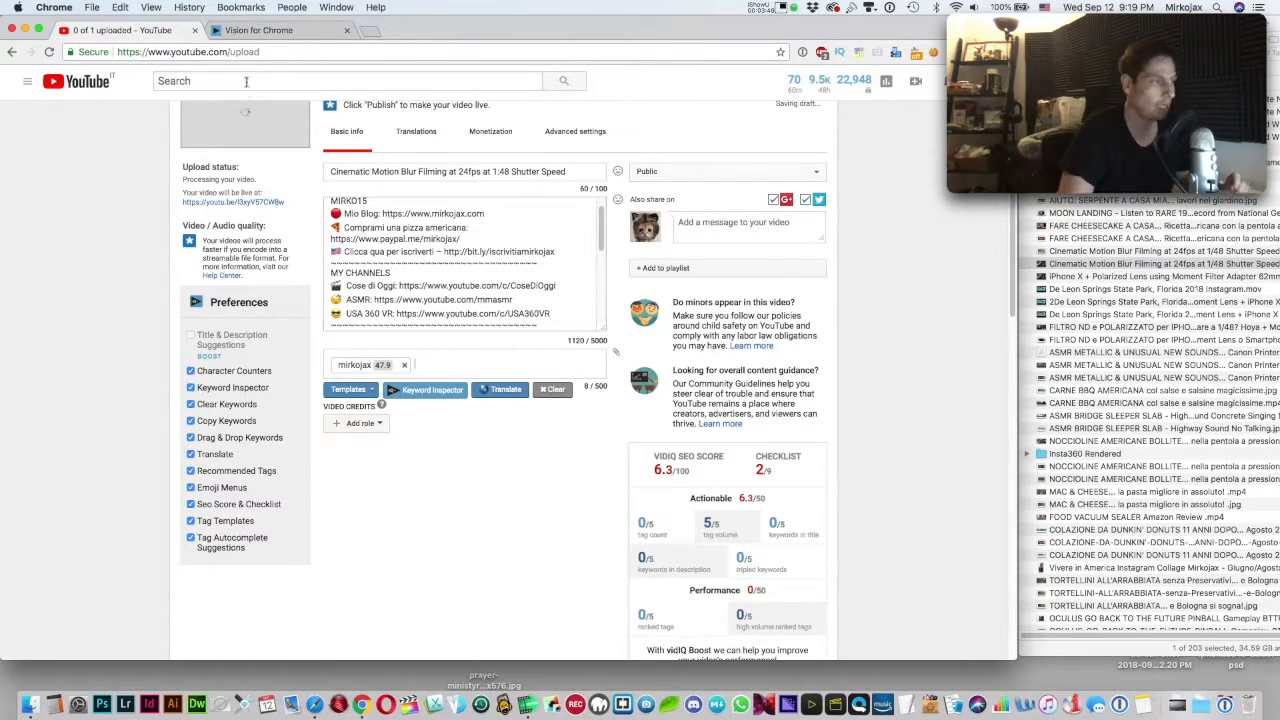
Review the wording of the video title, highlighting the whole phrase and the keywords "Cinematic" and "Filming"
click(408, 173)
triple_click(408, 173)
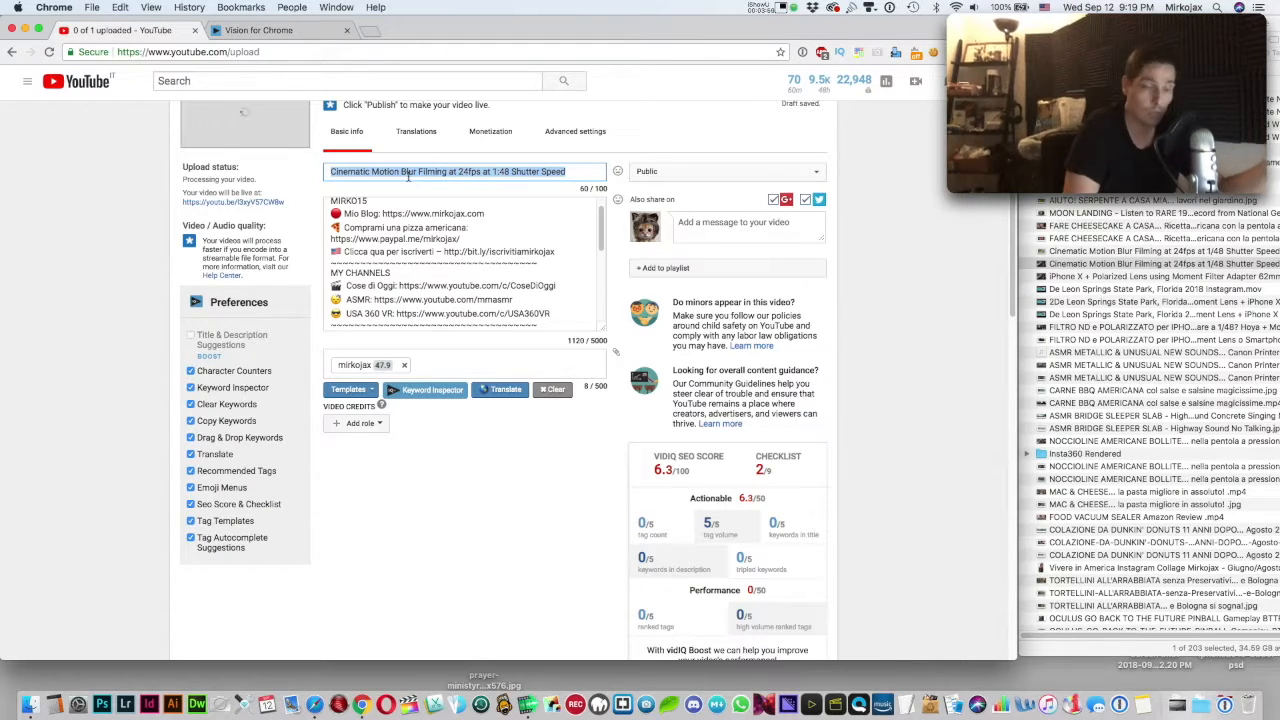
click(383, 178)
click(503, 171)
drag(473, 176, 616, 172)
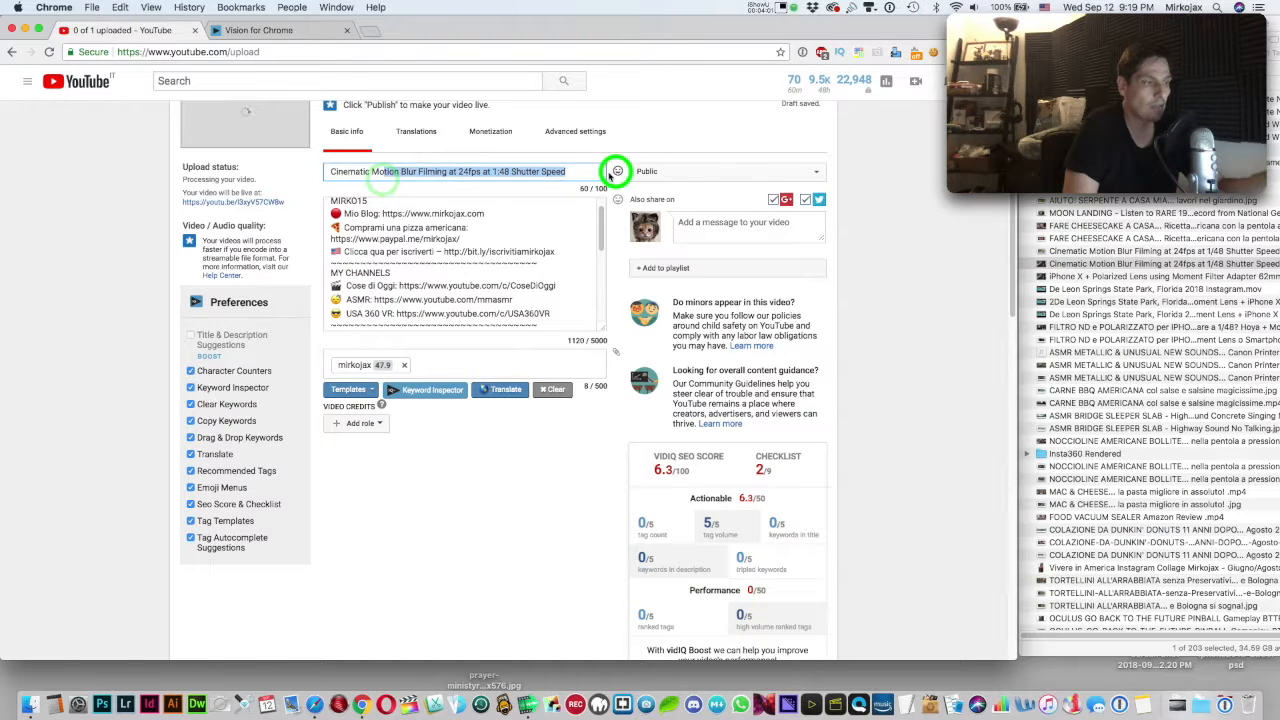
click(578, 171)
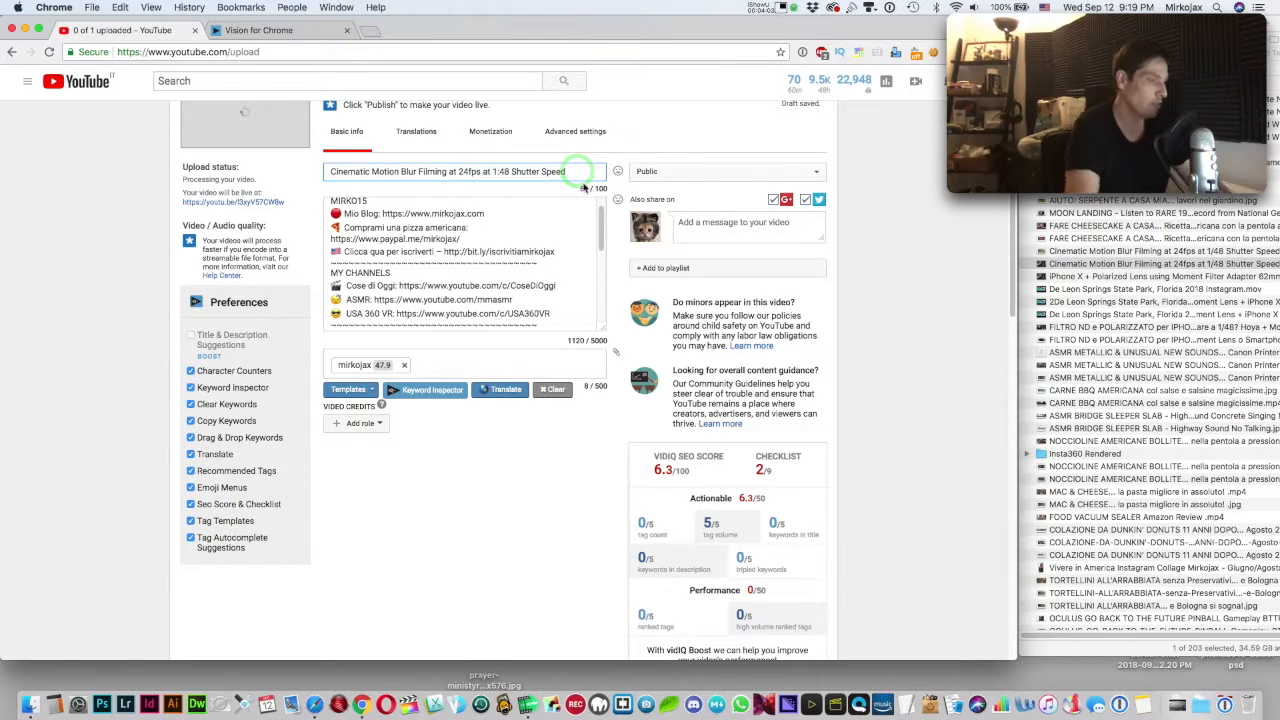
click(325, 172)
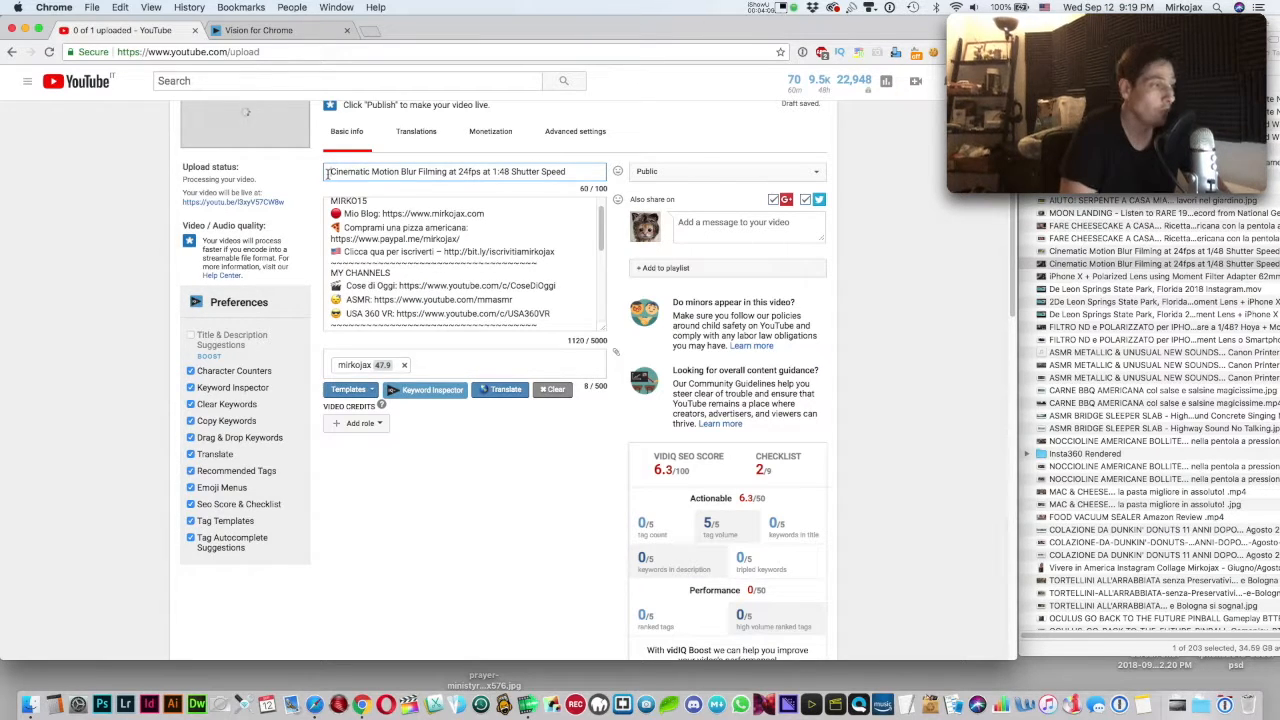
double_click(327, 172)
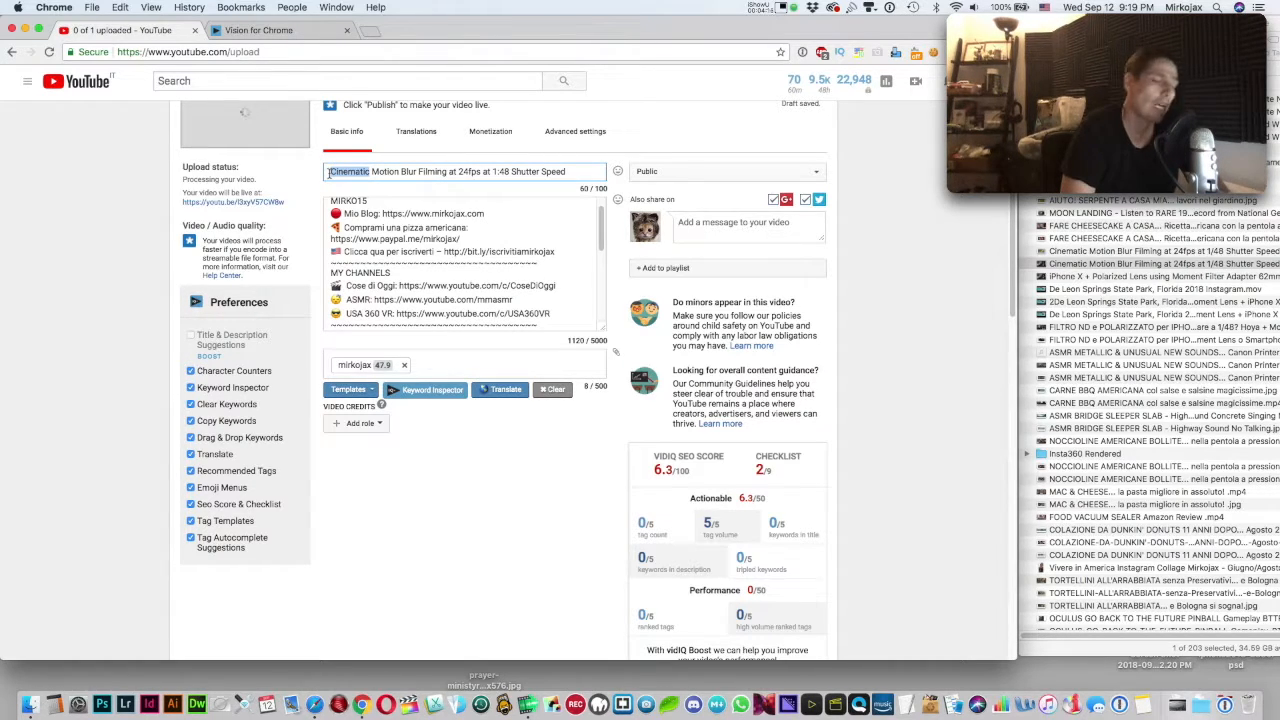
click(587, 171)
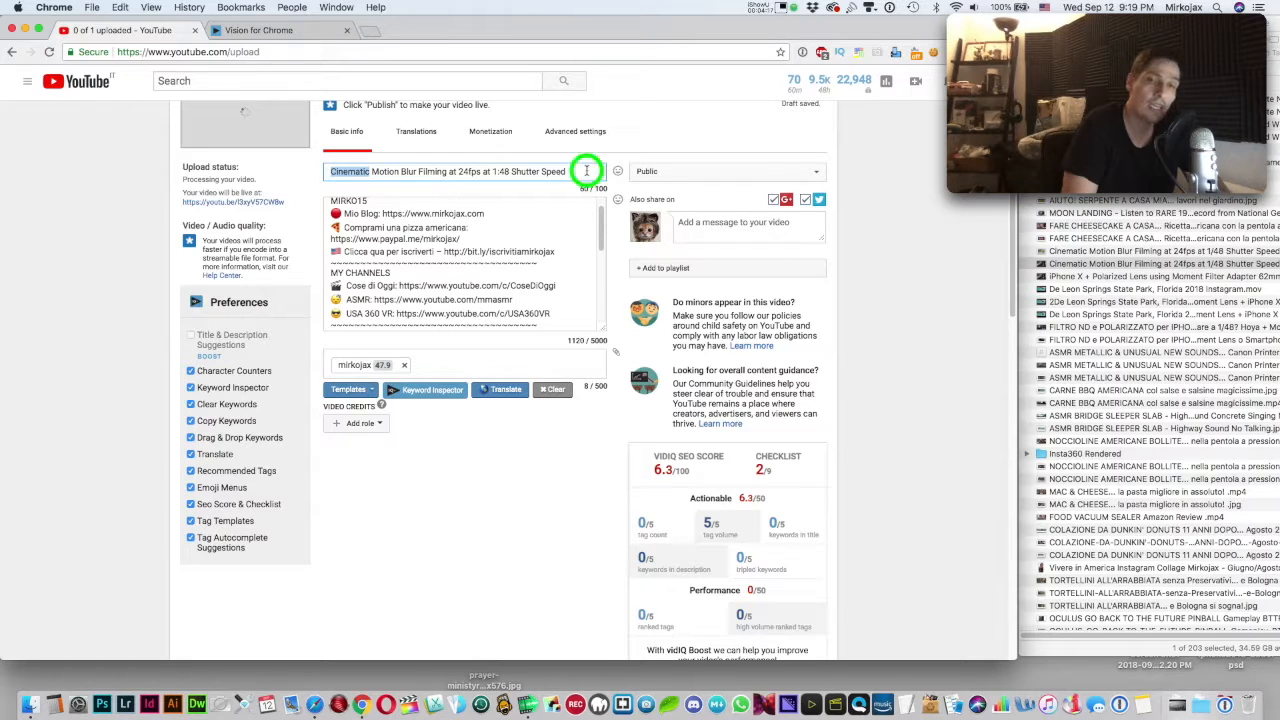
double_click(331, 171)
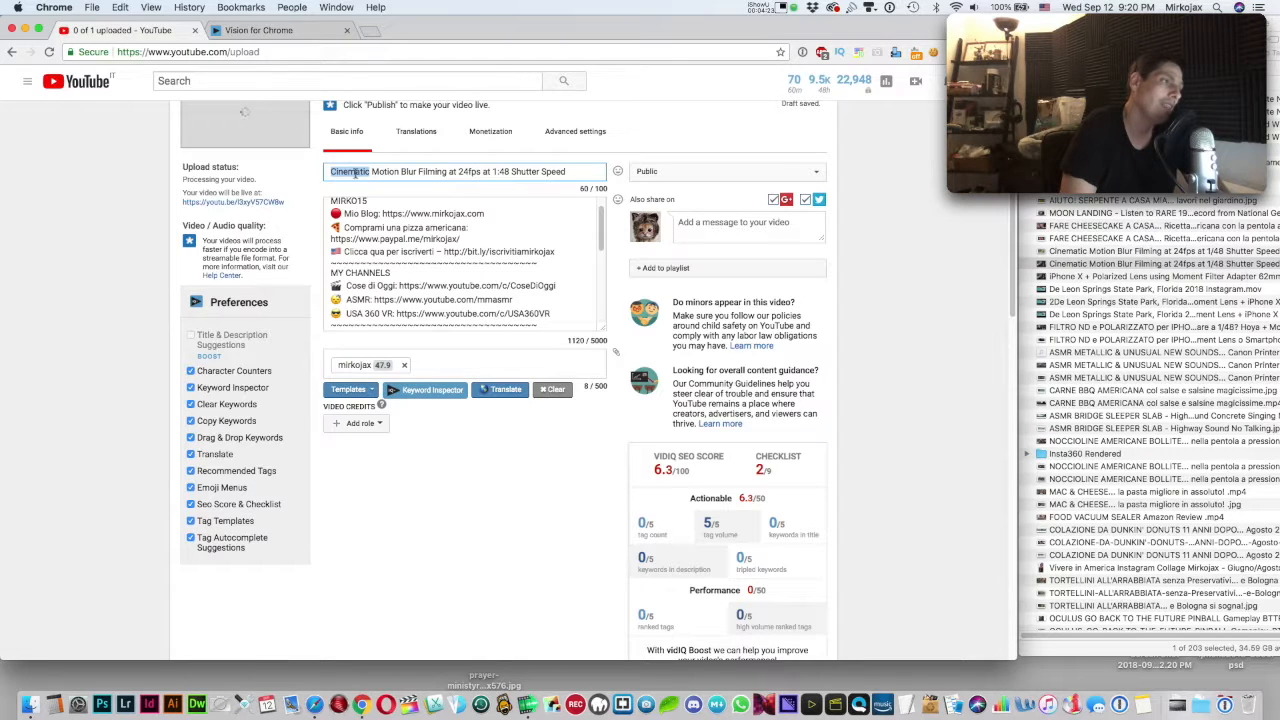
double_click(433, 171)
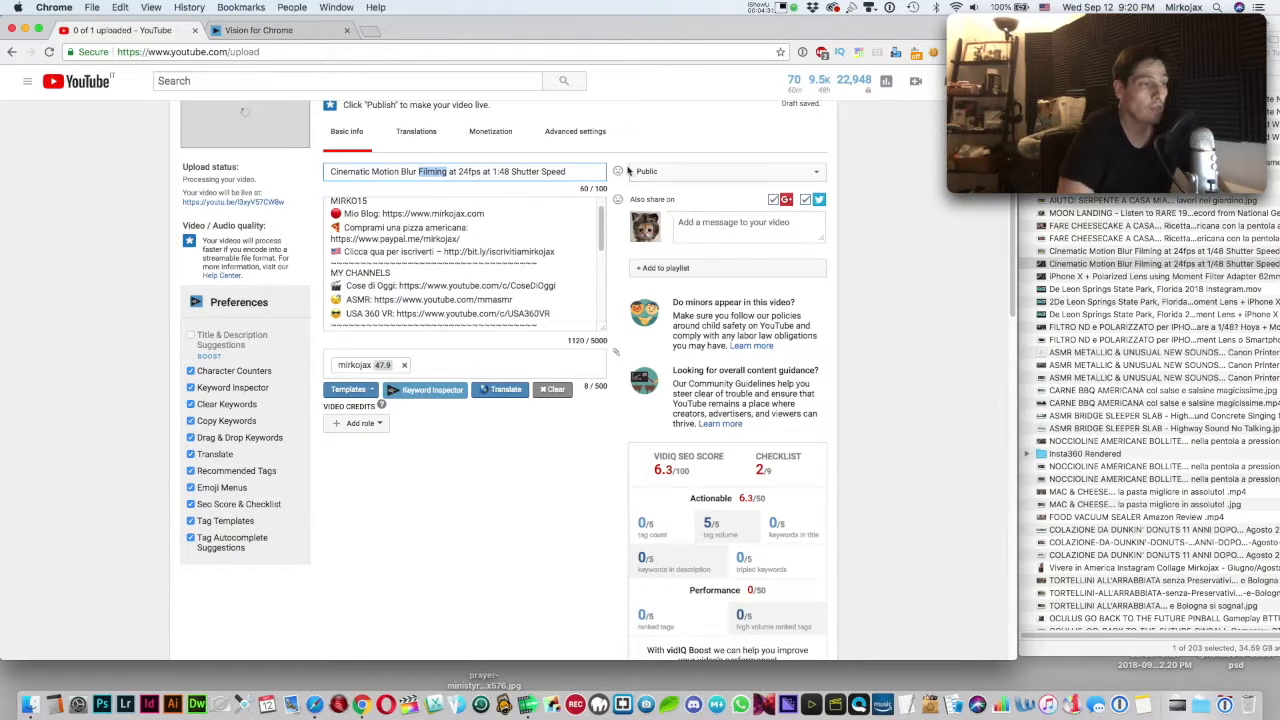
Add the Slice of Pizza emoji to the video title and close the emoji picker
click(329, 175)
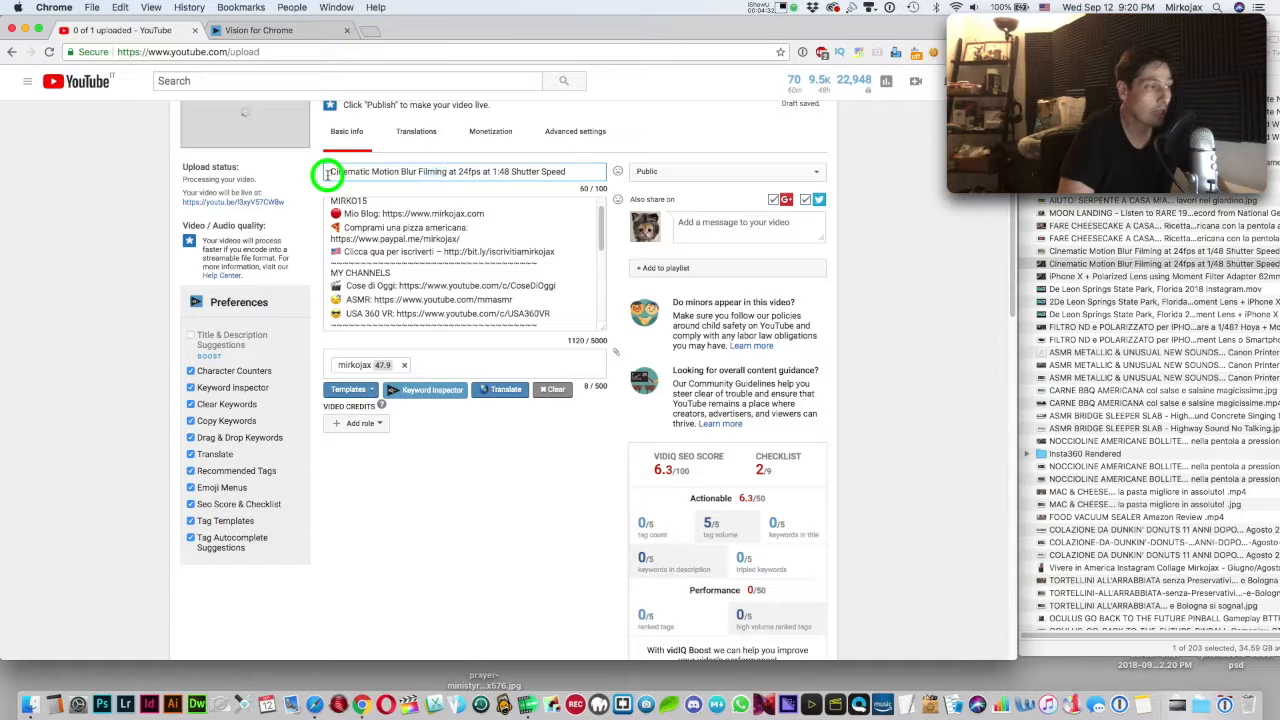
click(617, 173)
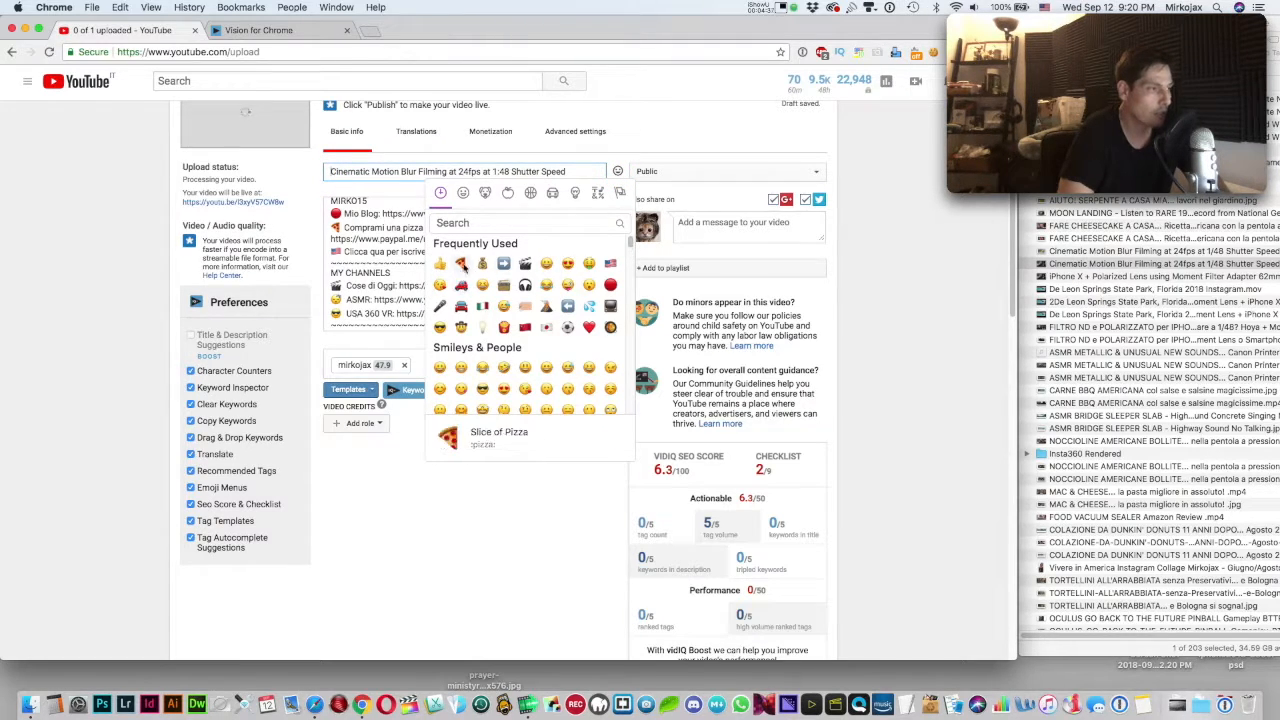
click(461, 264)
click(619, 193)
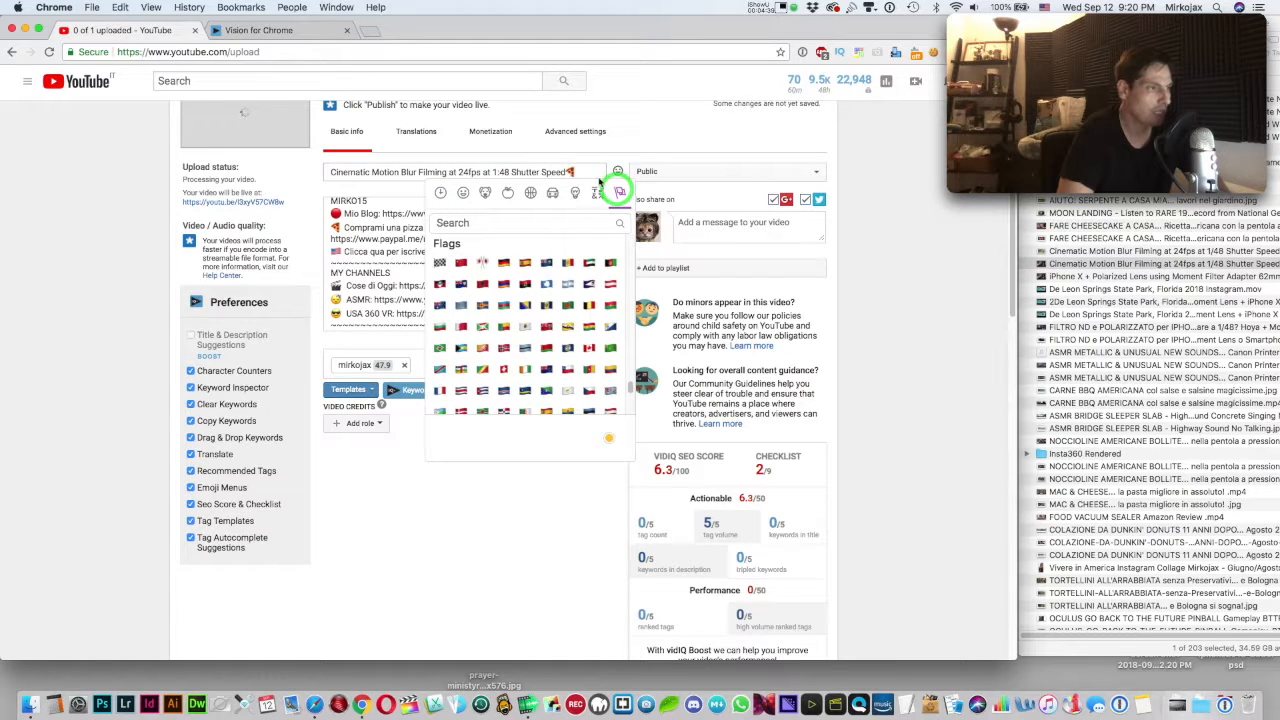
click(635, 132)
Move the pizza emoji from the end of the title to its beginning, before "Cinematic"
drag(561, 172, 574, 171)
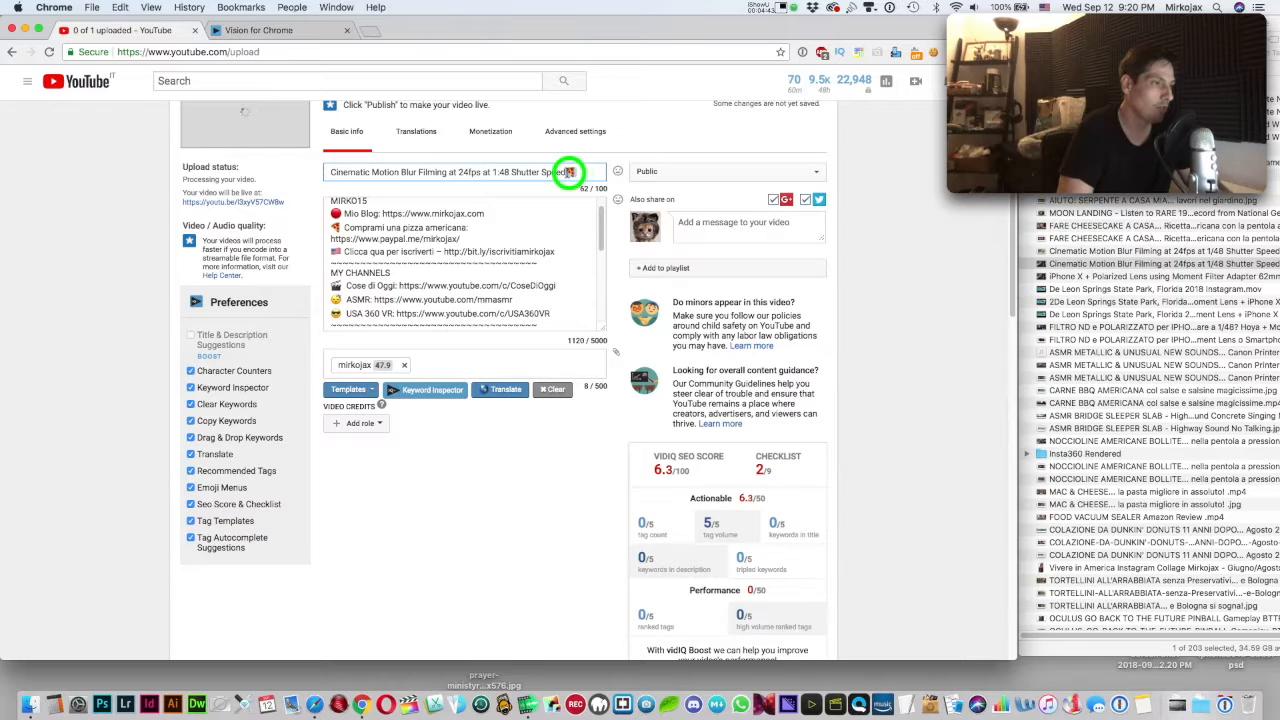
key(super+x)
click(325, 171)
key(super+v)
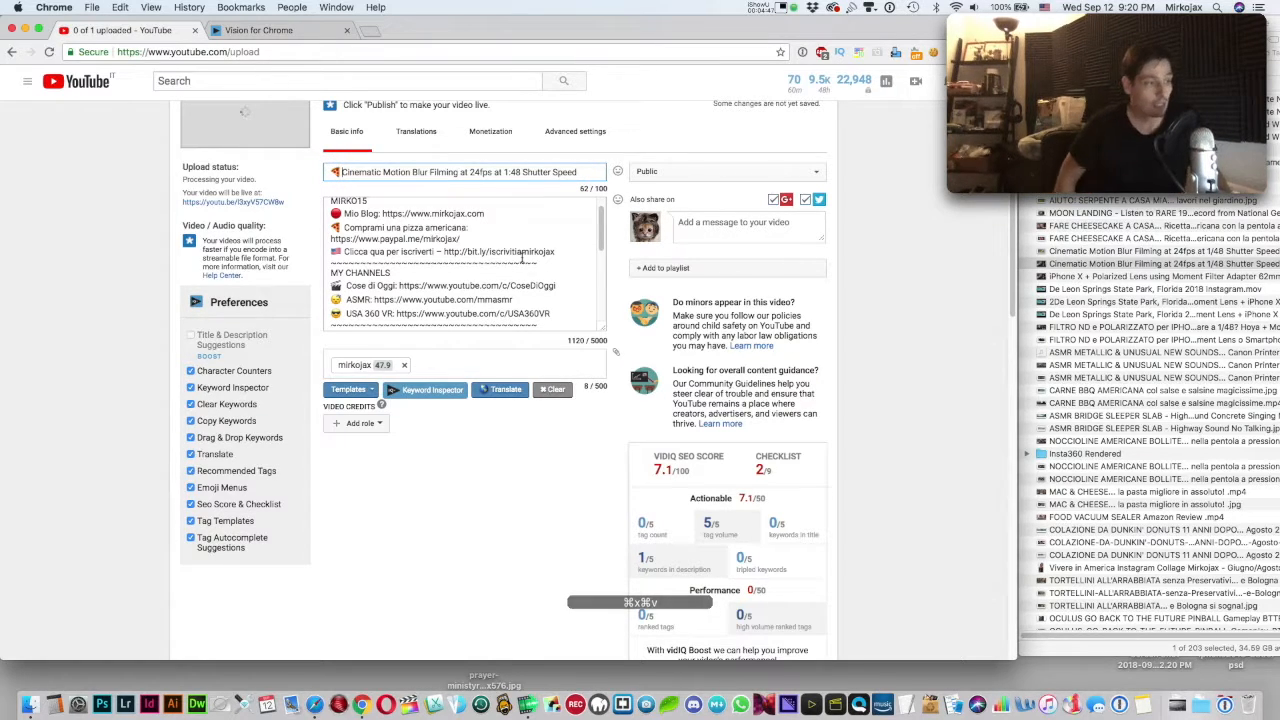
scroll(522, 258, down, 2)
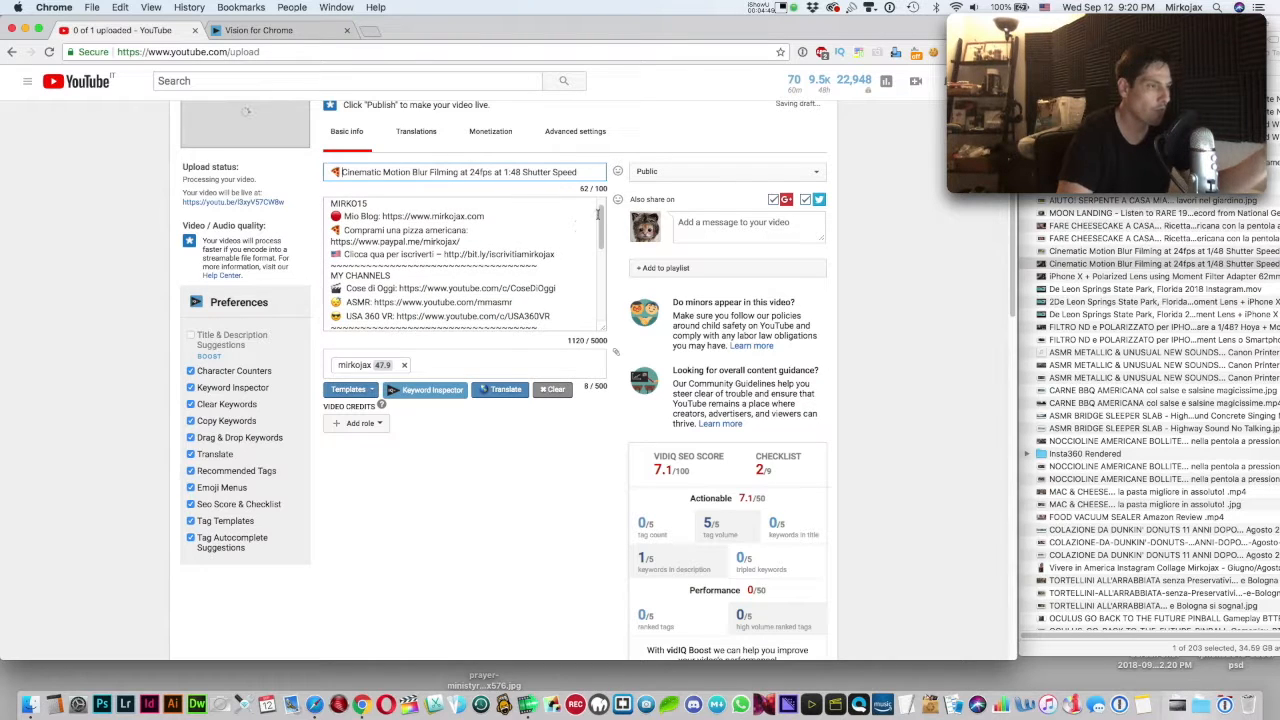
drag(600, 230, 609, 203)
click(334, 207)
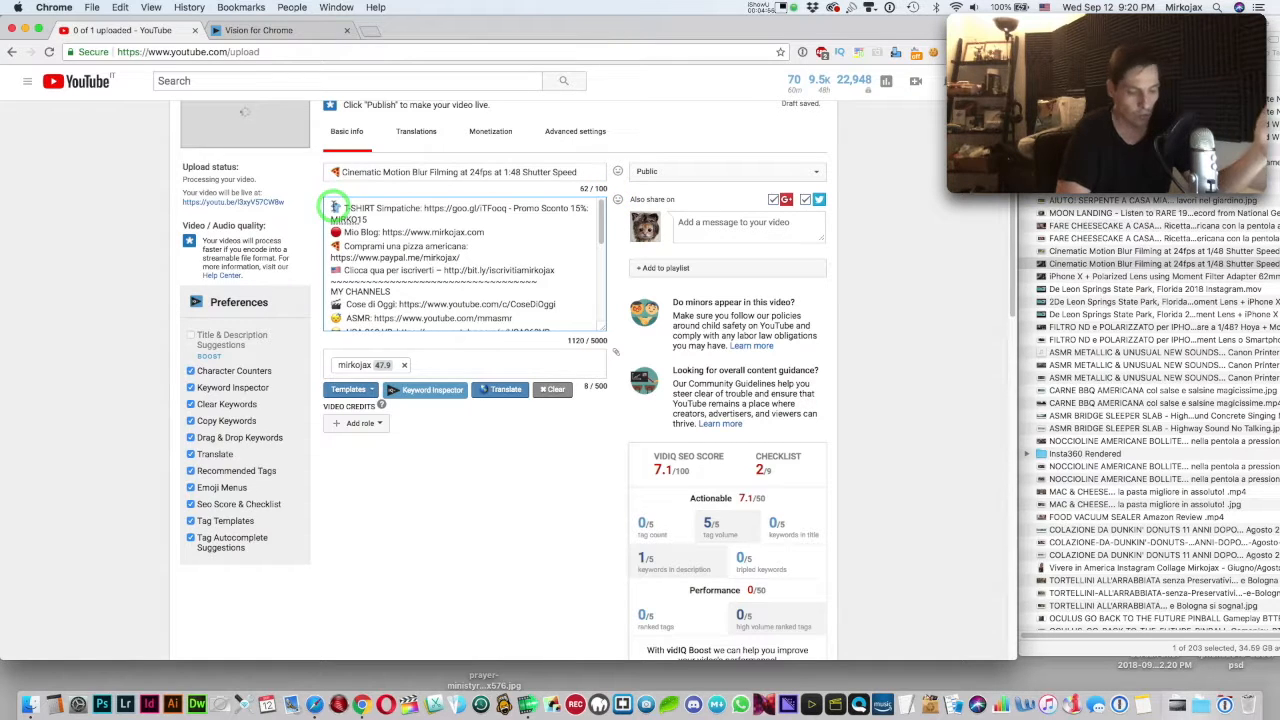
key(Return)
key(Return)
key(Up)
key(Up)
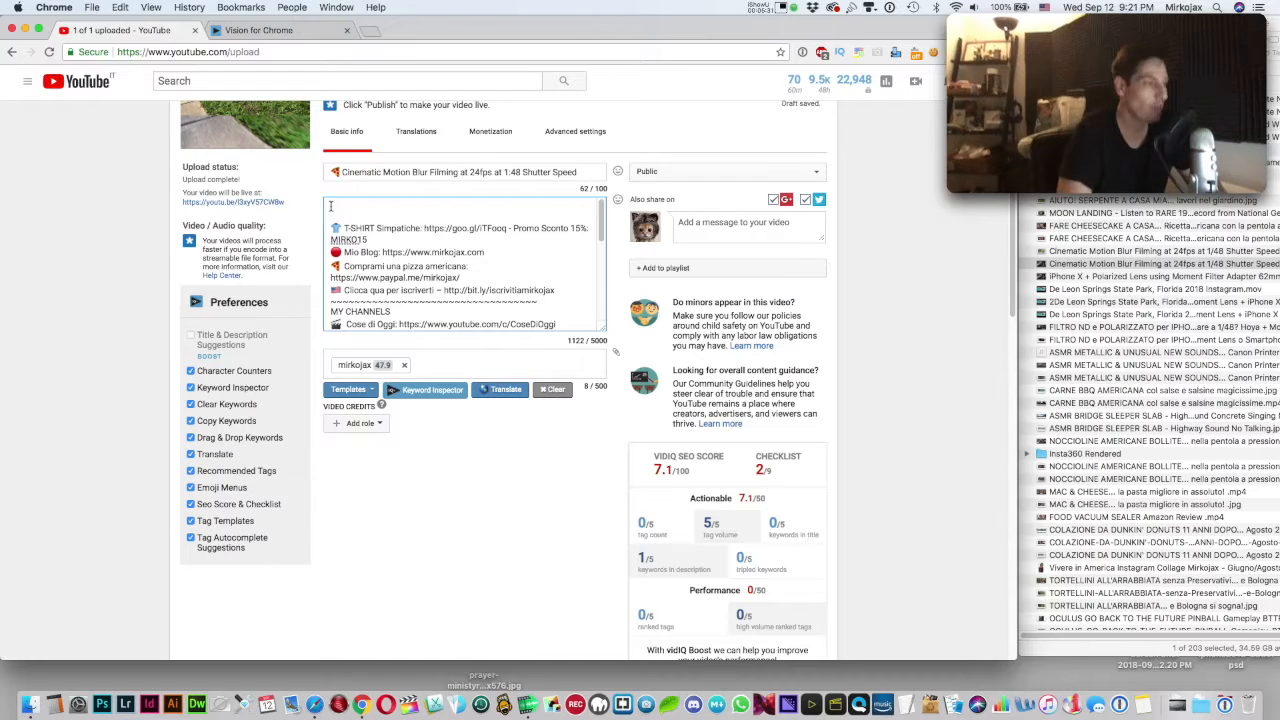
key(Delete)
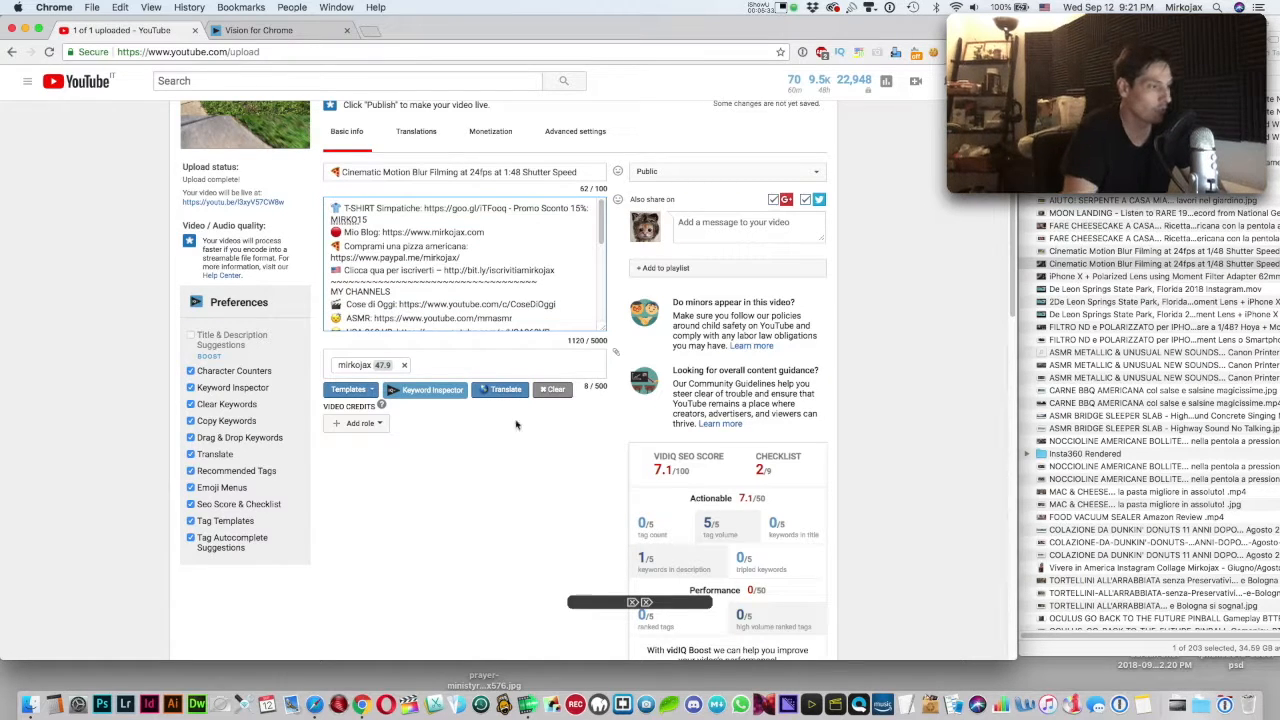
click(448, 364)
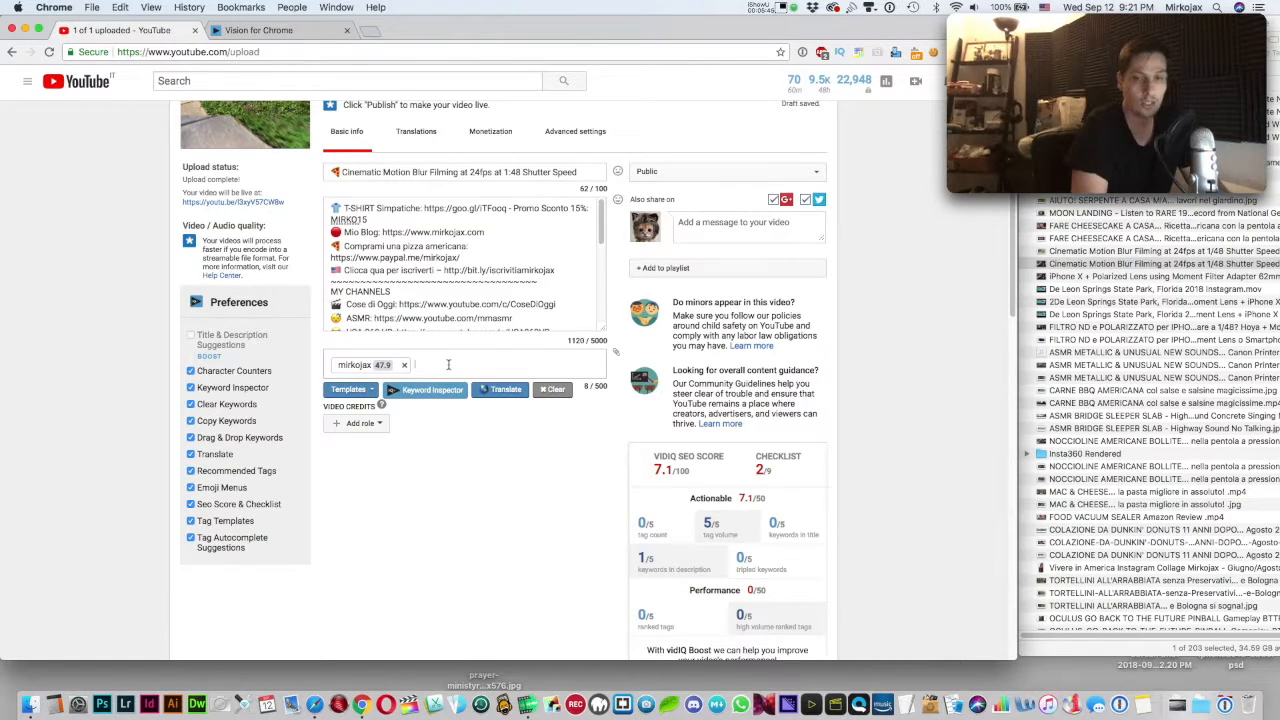
text(iph)
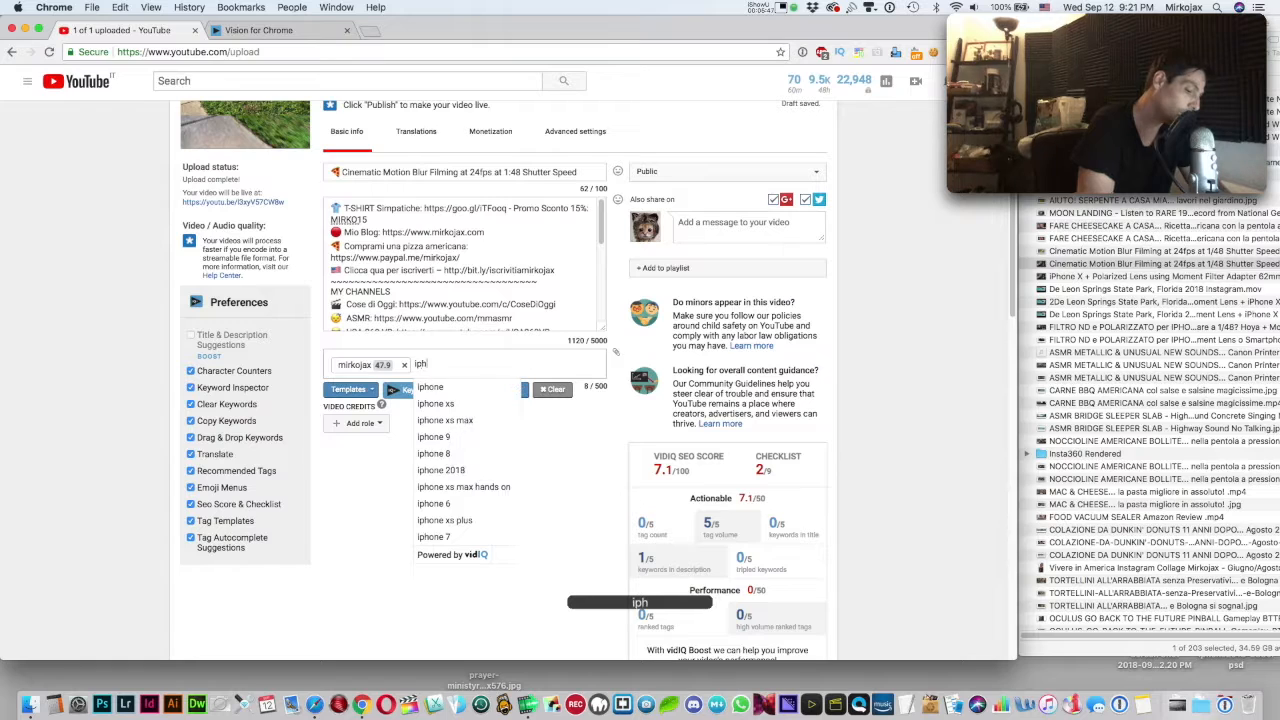
text(ne)
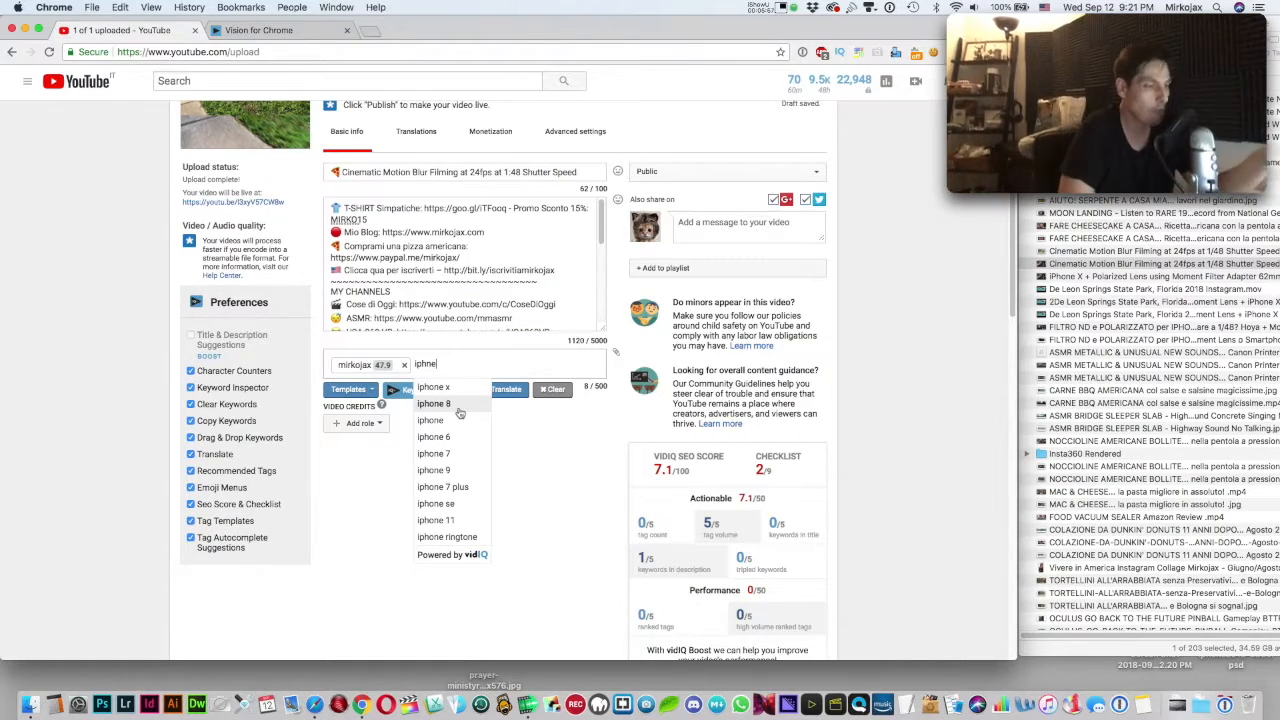
click(459, 386)
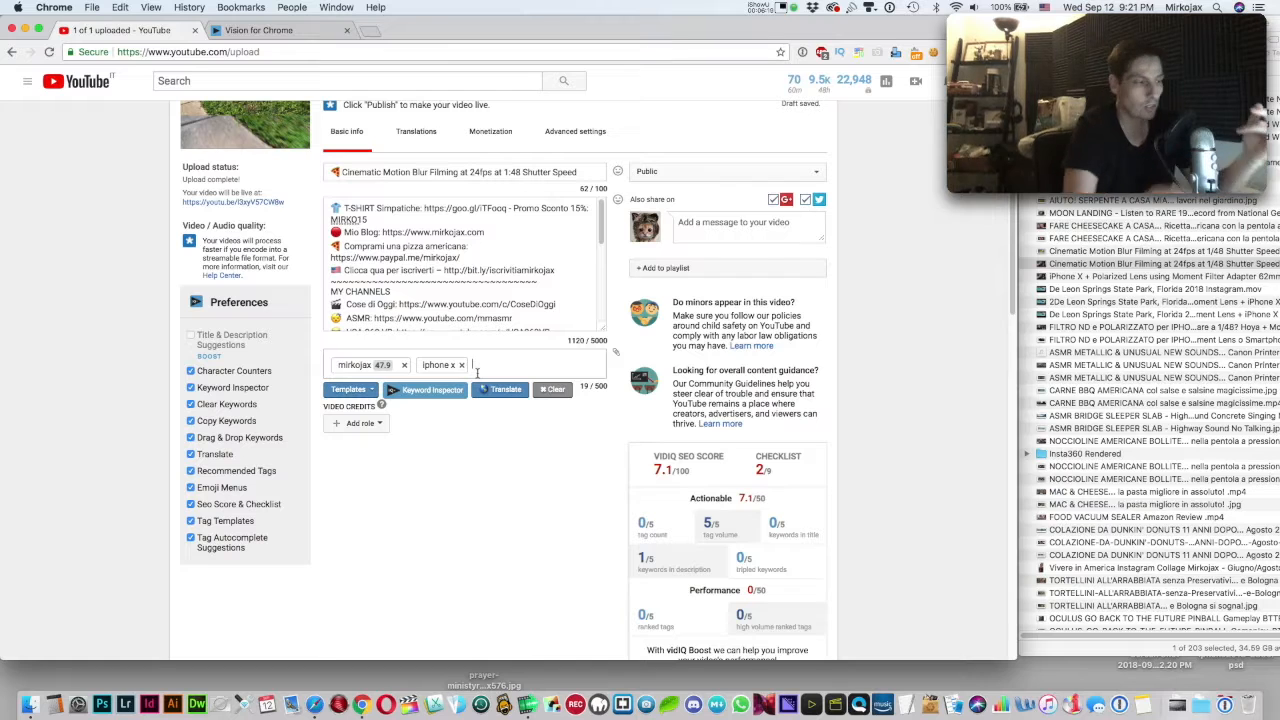
key(BackSpace)
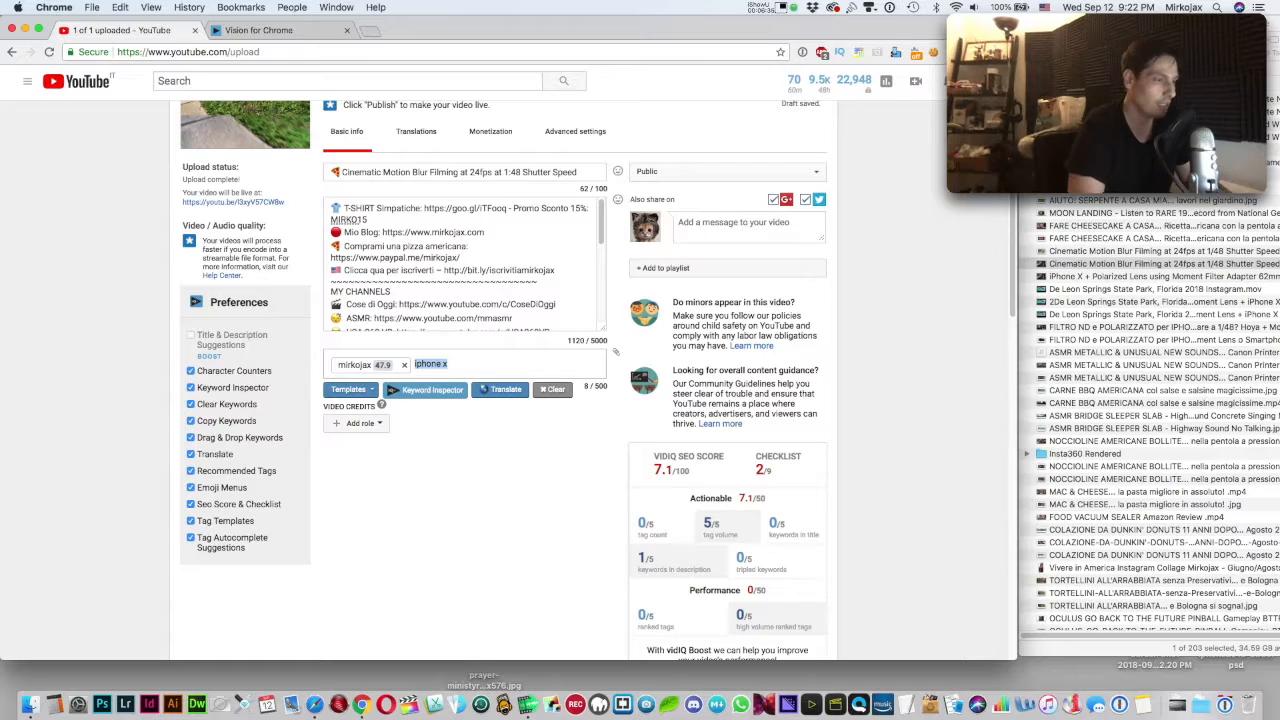
Add the tag "iphone nd filter adapter" to the video
text(iphone)
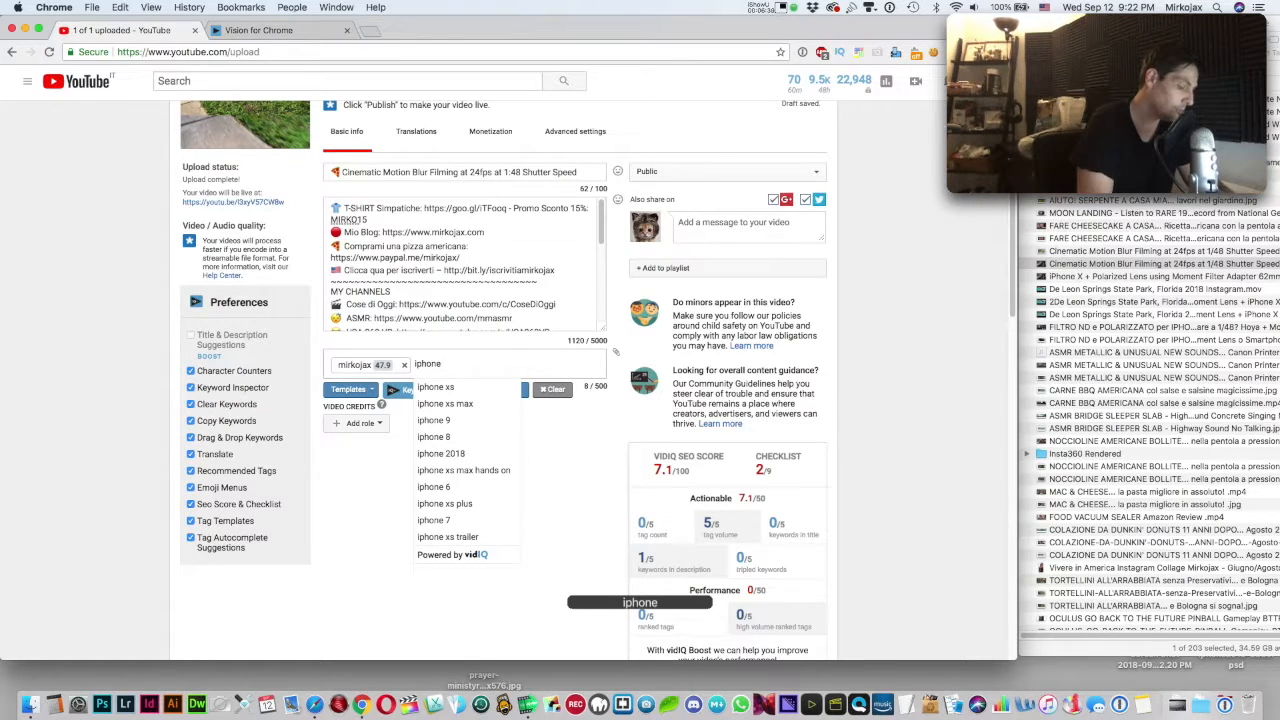
text( nd)
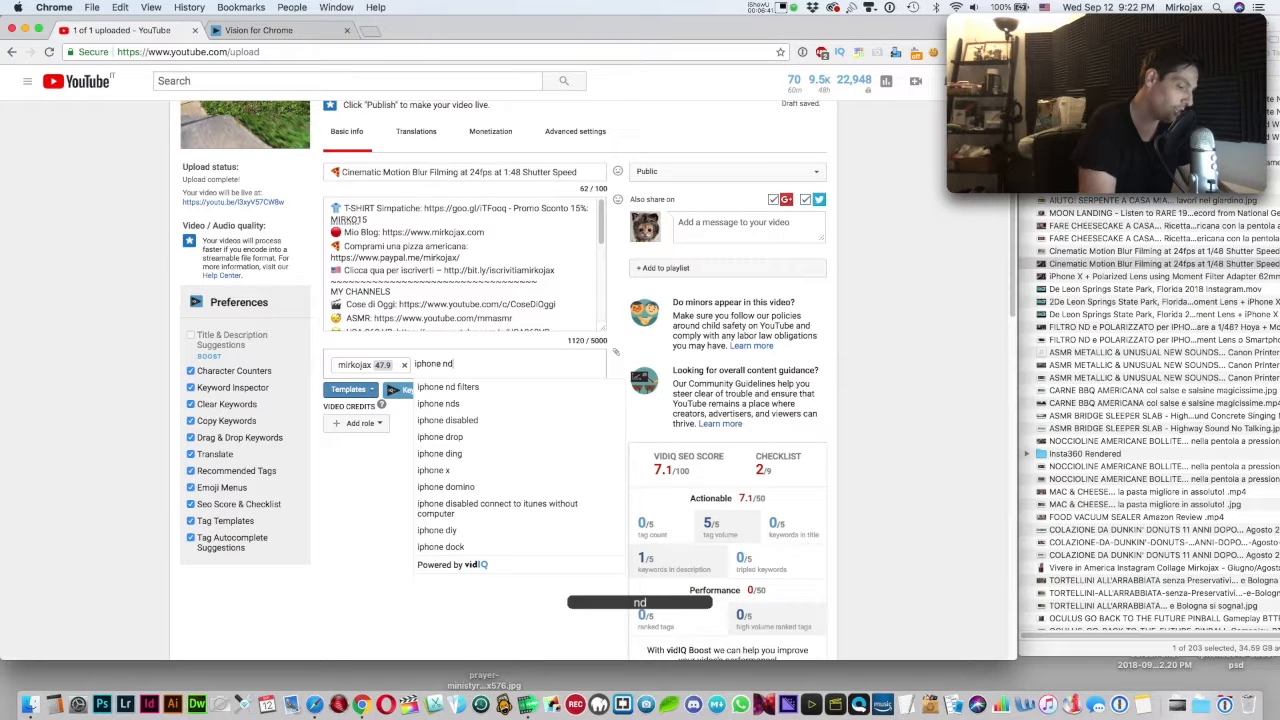
text( filter adap)
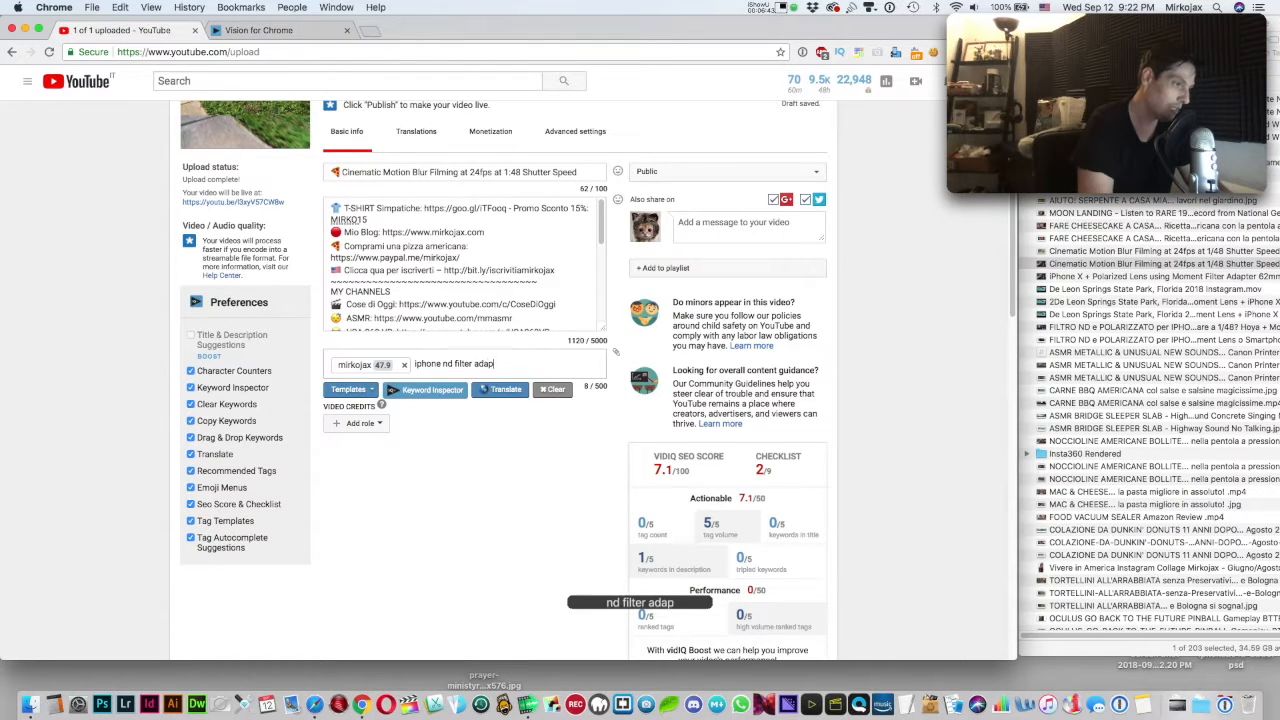
text(ter,)
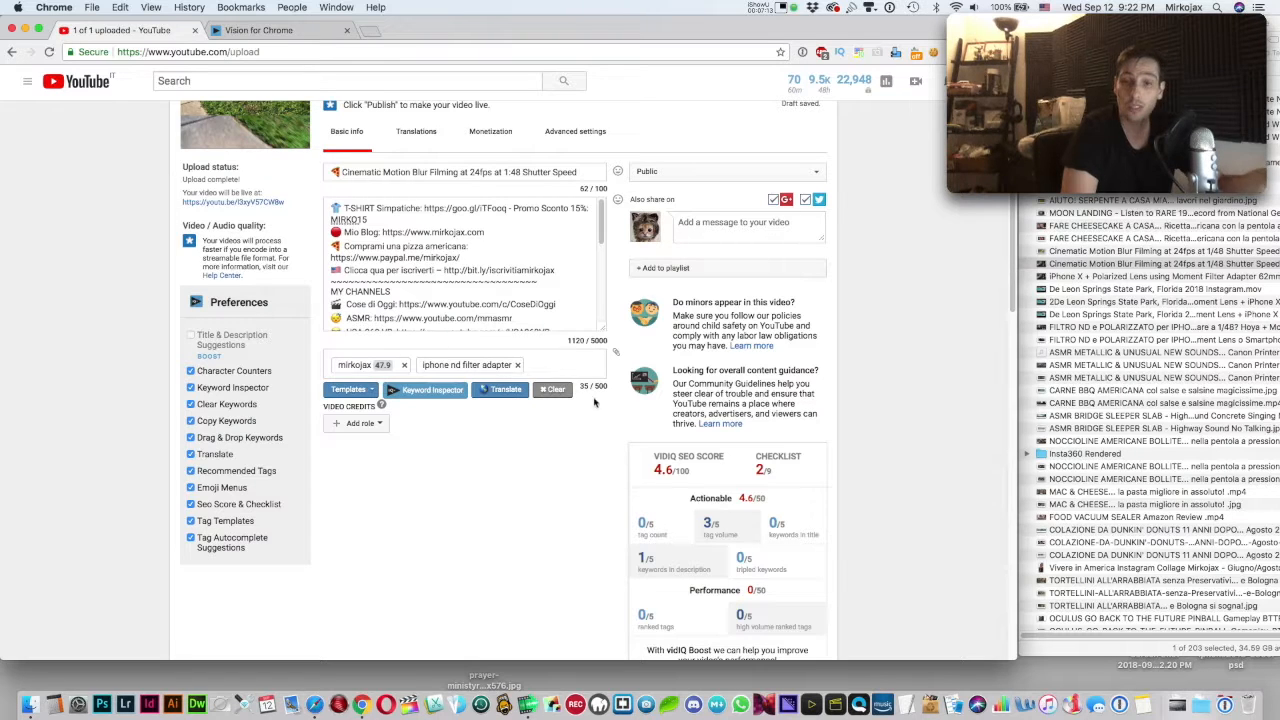
Add the suggested tag "how to make good videos for youtube" after the iPhone ND filter tag
click(534, 362)
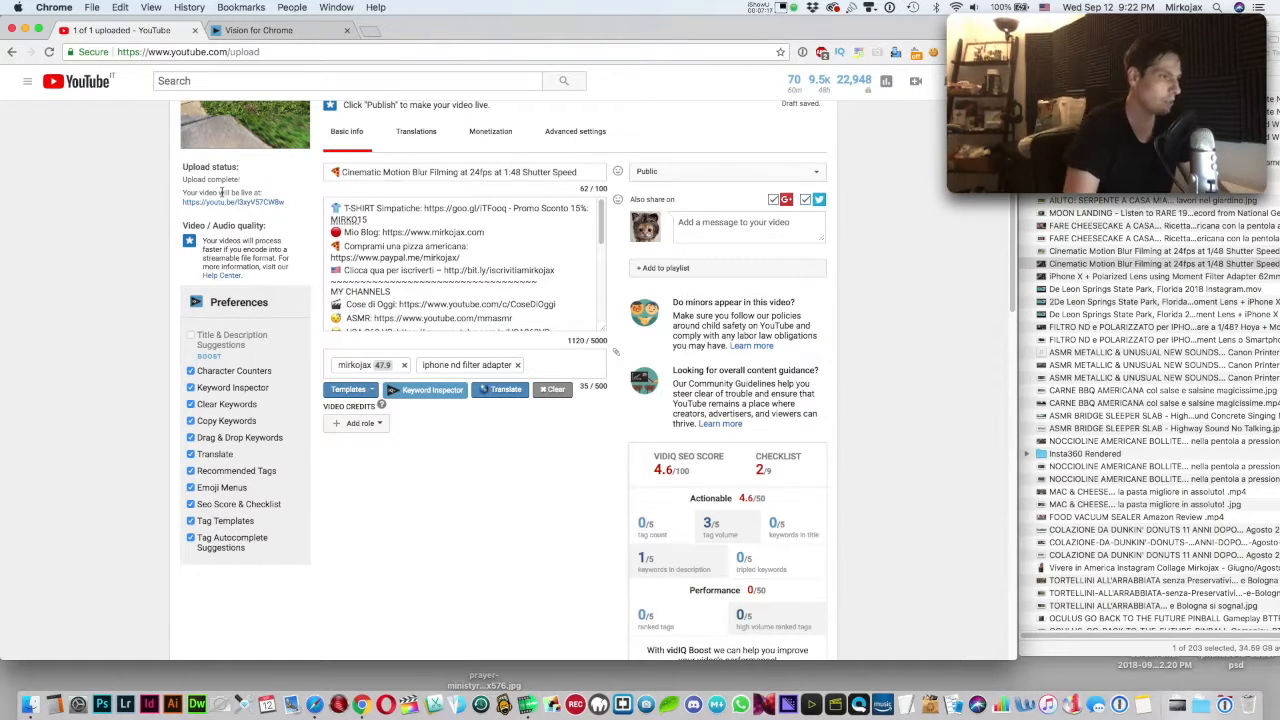
text(how to )
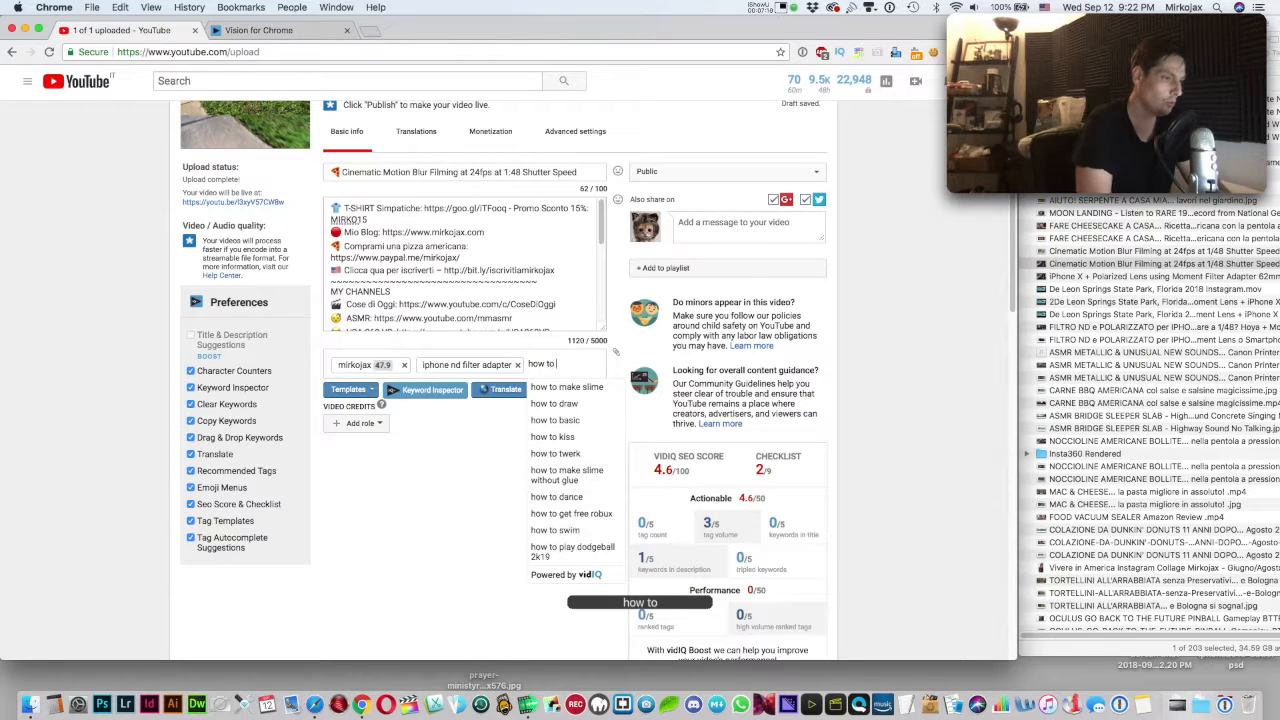
text(make)
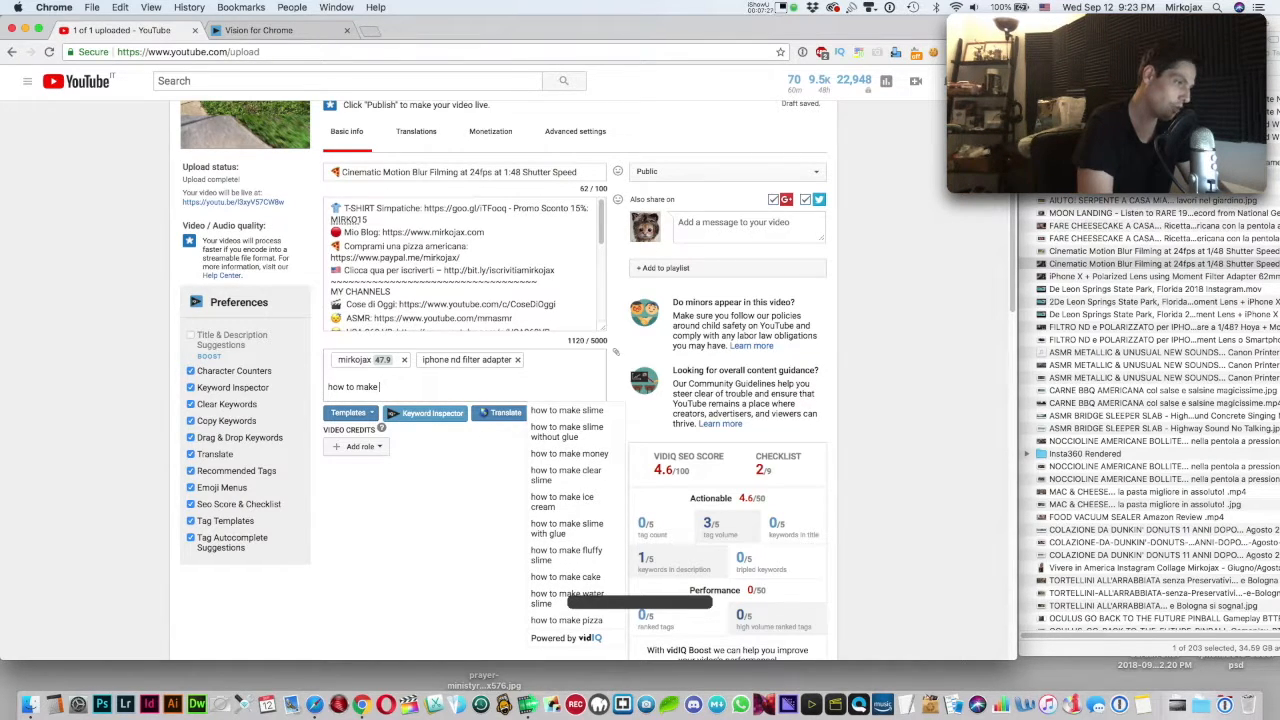
text(good vide)
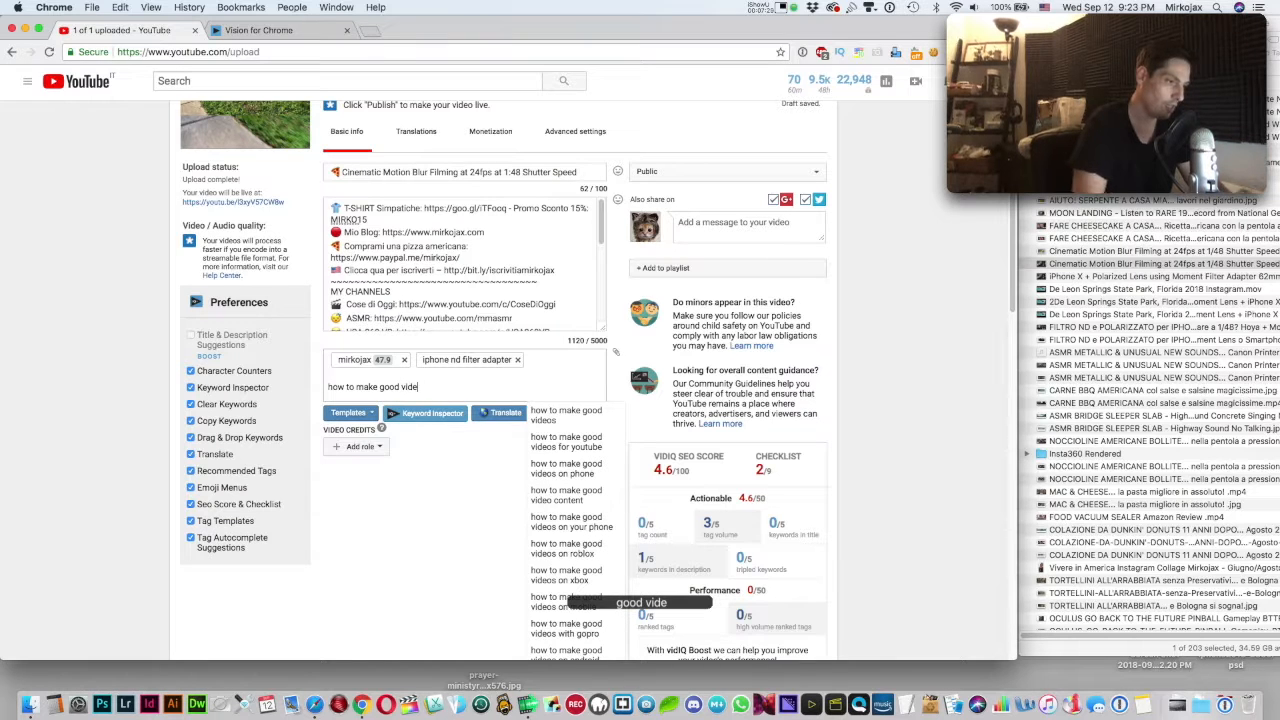
click(563, 452)
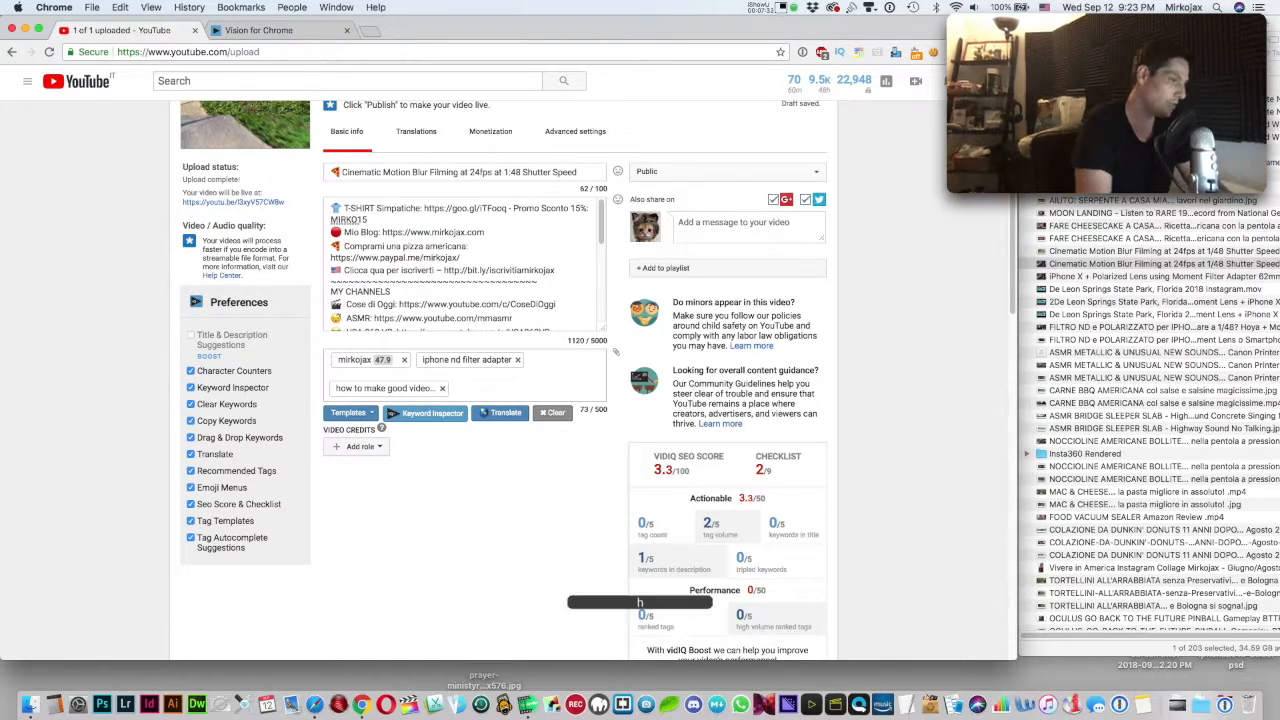
text(he)
key(BackSpace)
key(BackSpace)
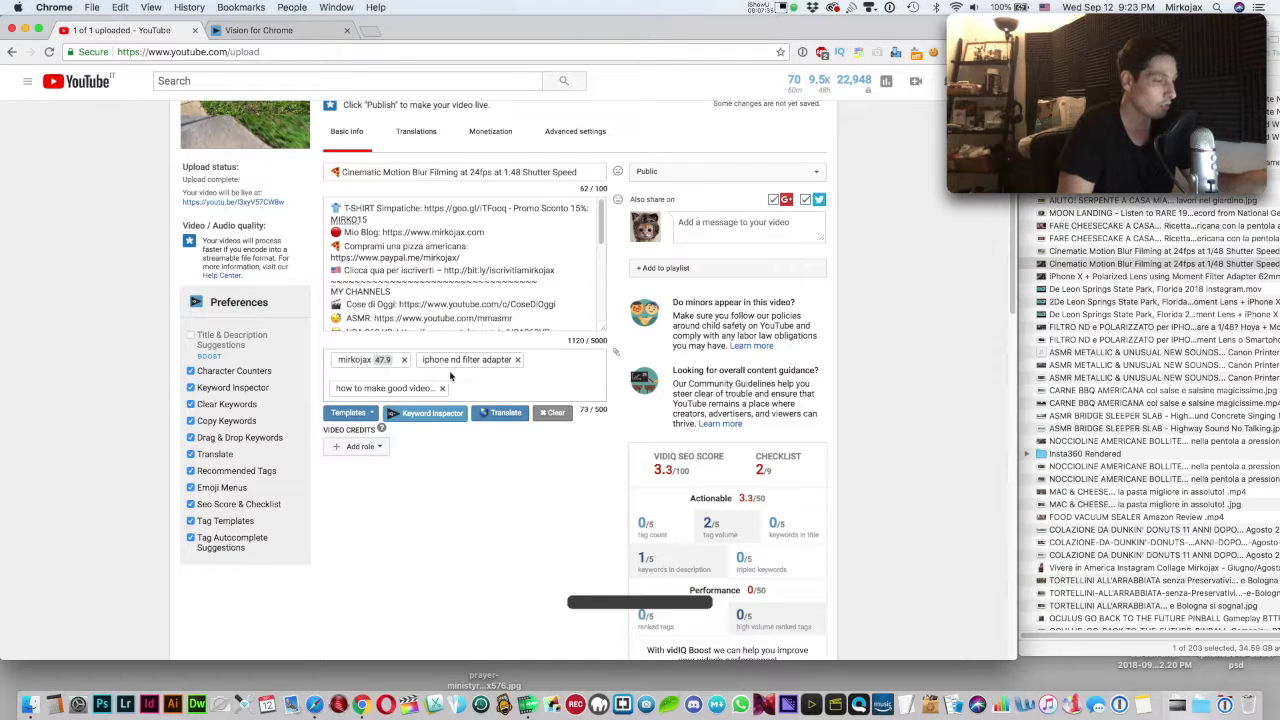
Inspect the last tag and add its related keywords "how to make better videos for youtube" and "how to make your youtube videos better quality"
click(396, 389)
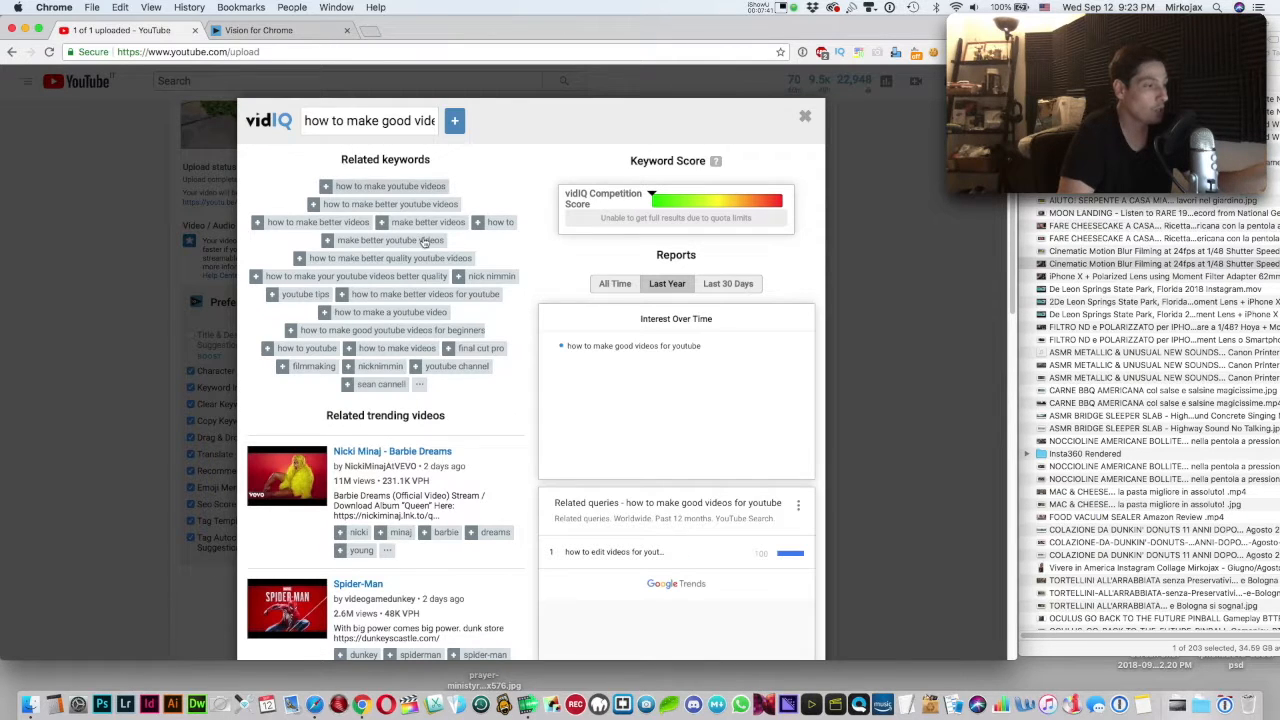
click(343, 295)
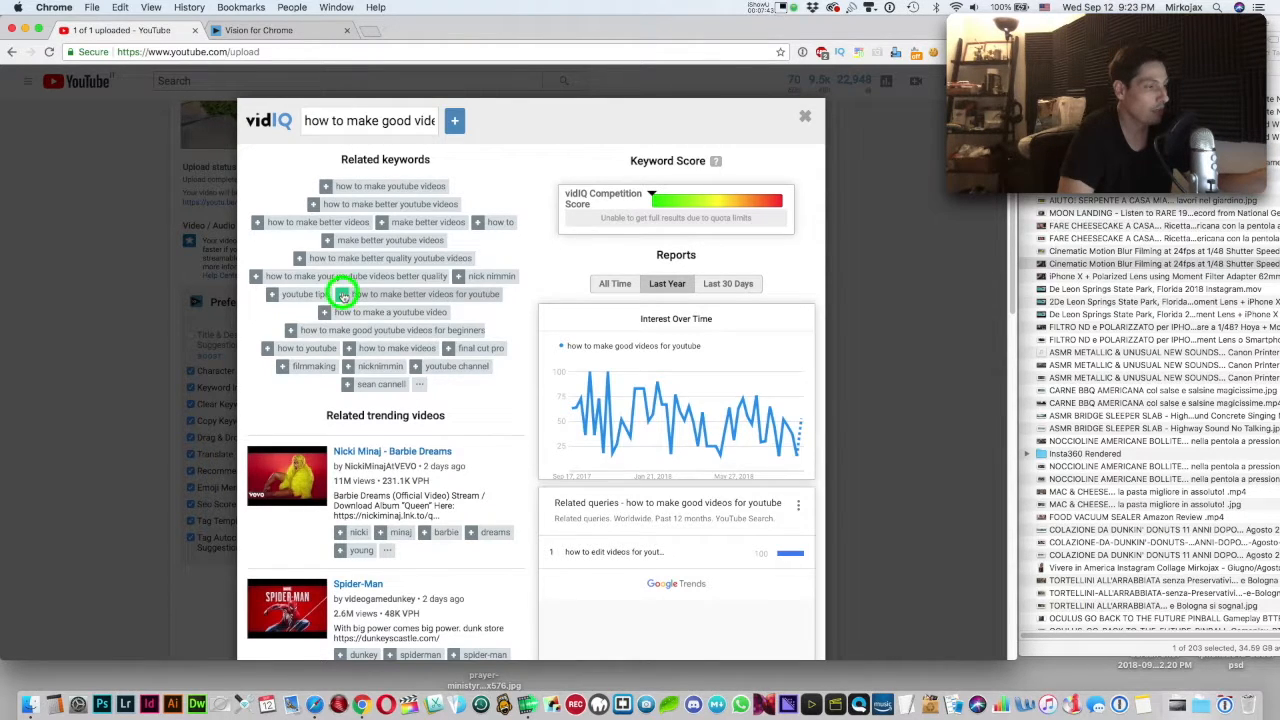
click(256, 279)
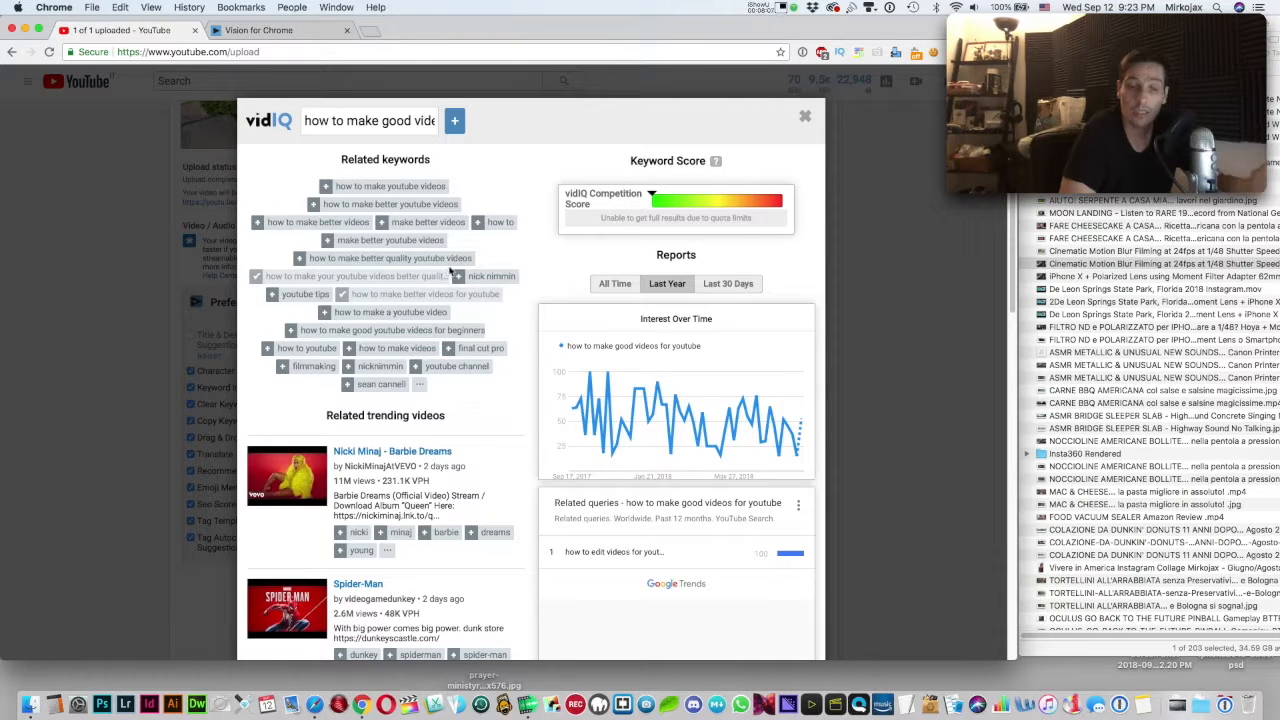
Add the related keywords "how to make better quality youtube videos" and "how to make better videos" as tags
click(300, 259)
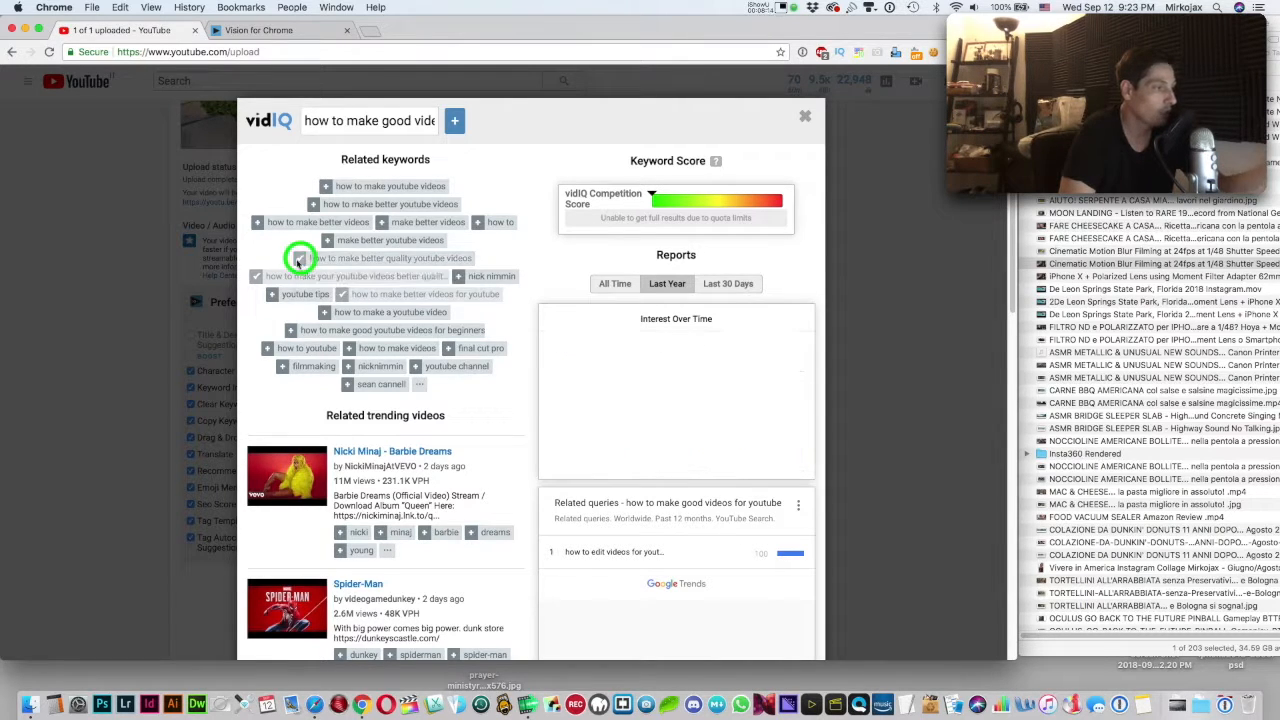
click(258, 222)
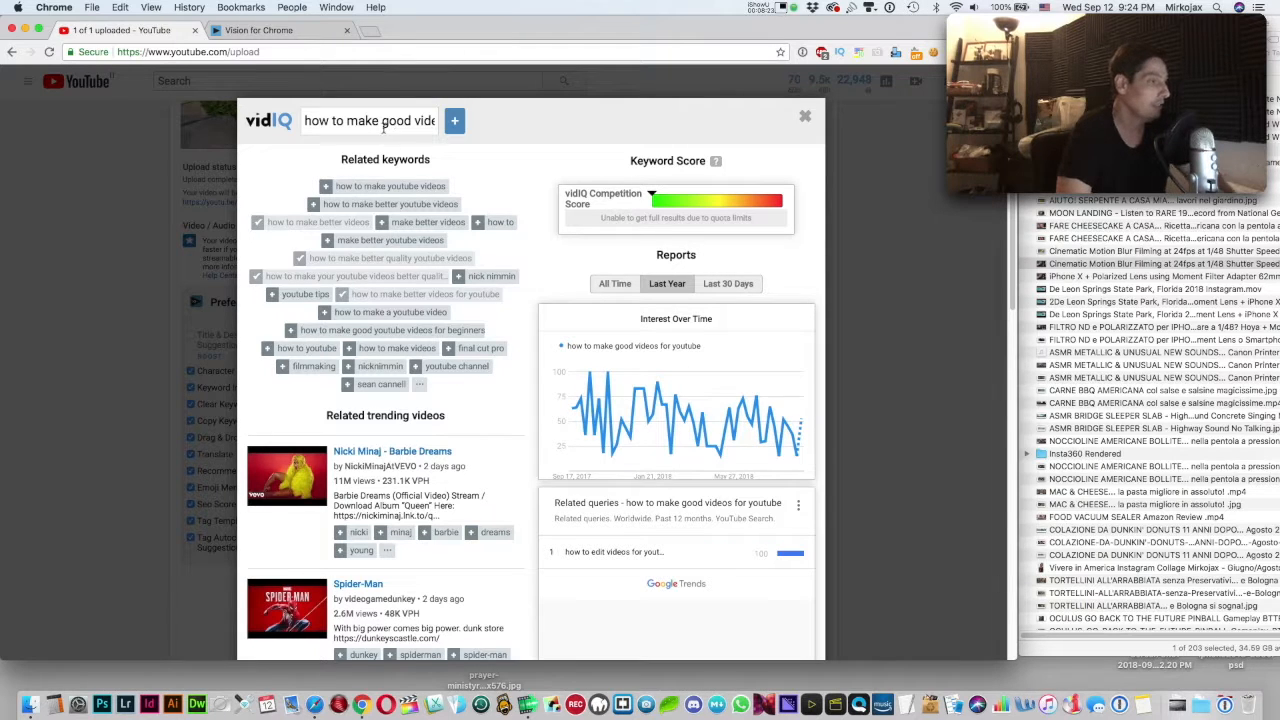
Shorten the inspected keyword to "how to make good videos" and search for it
drag(371, 118, 445, 130)
drag(371, 112, 486, 134)
key(BackSpace)
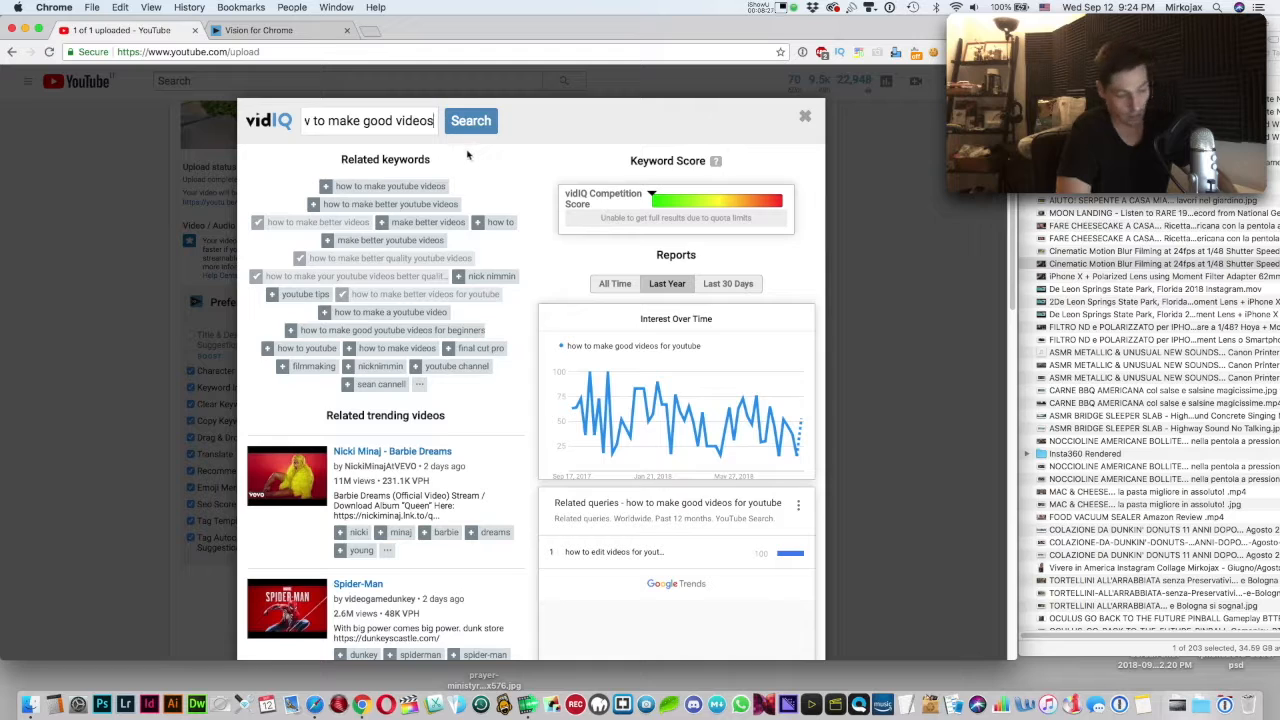
key(Return)
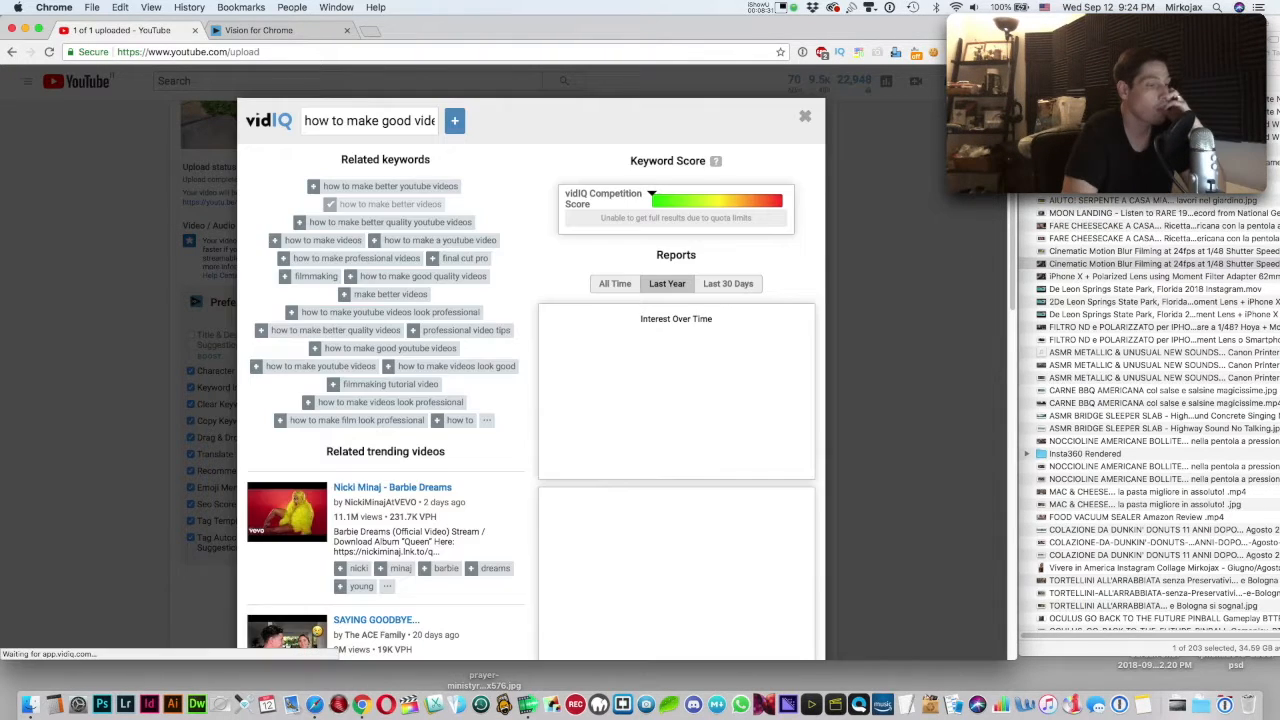
Examine the keyword's related queries, its interest over the last 30 days and all time, and the related trending videos
scroll(624, 487, down, 2)
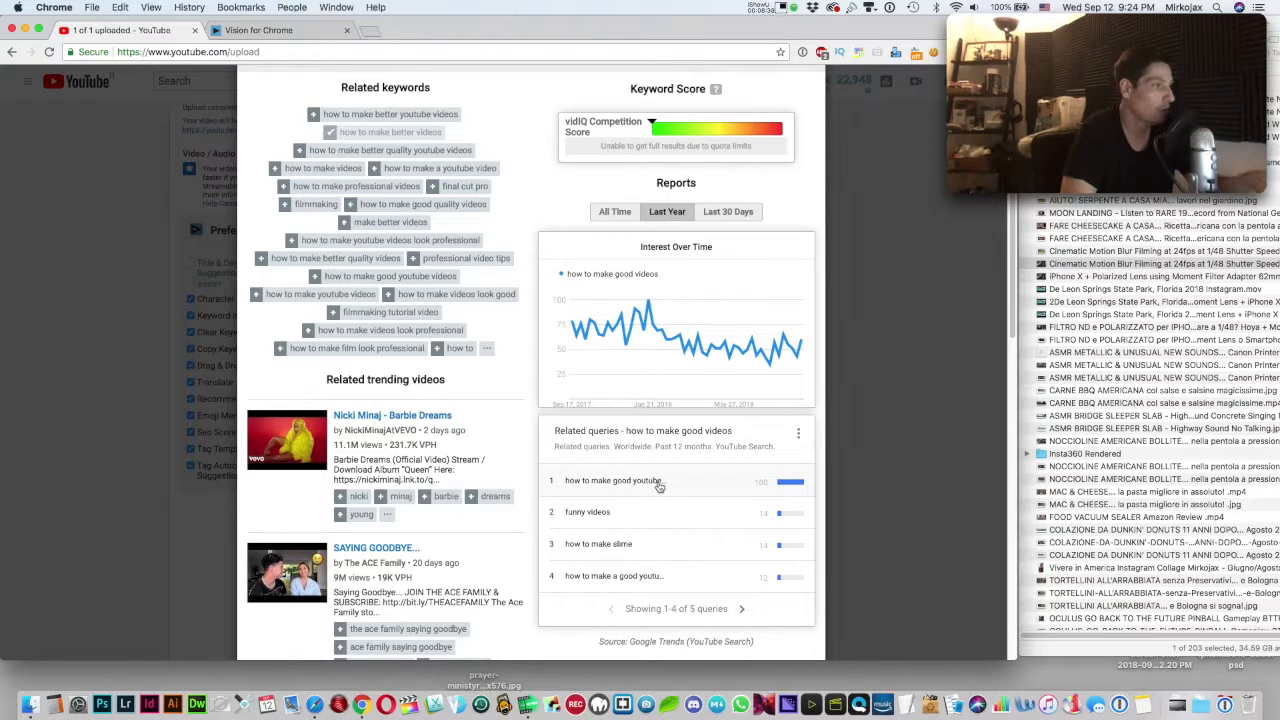
click(606, 487)
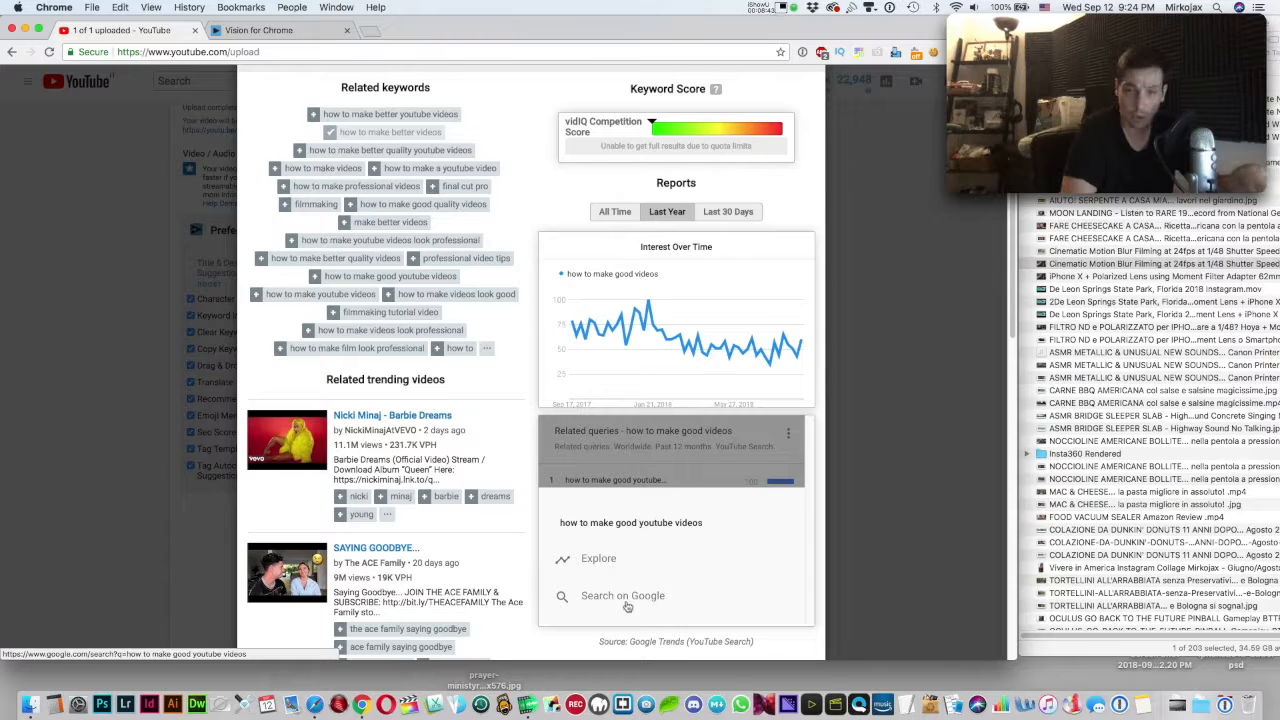
click(728, 212)
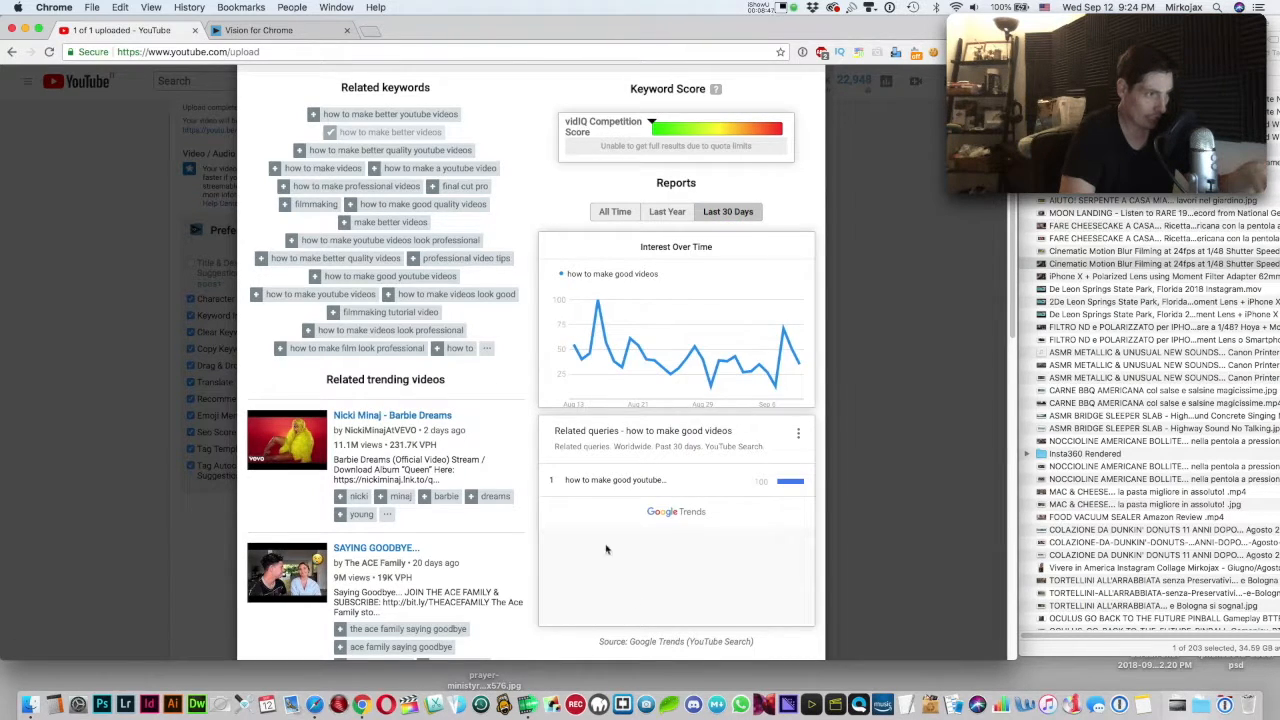
click(618, 213)
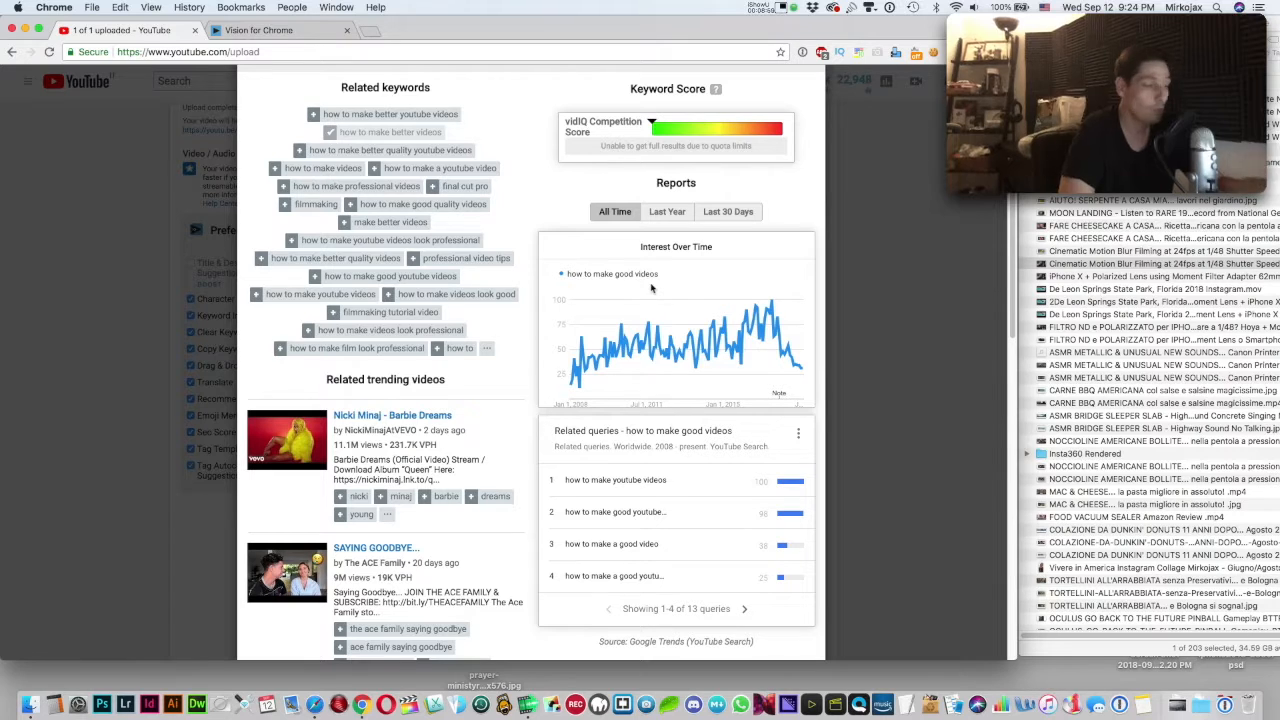
scroll(450, 455, down, 3)
scroll(398, 270, down, 4)
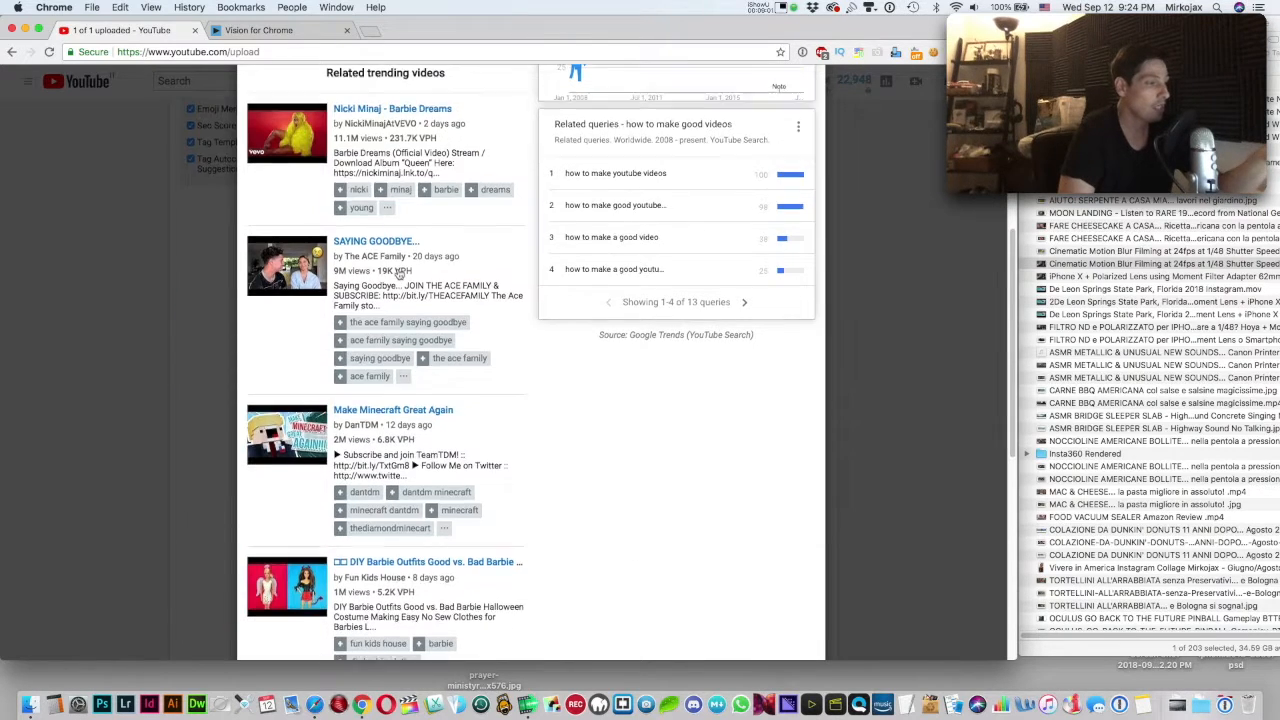
scroll(415, 295, up, 4)
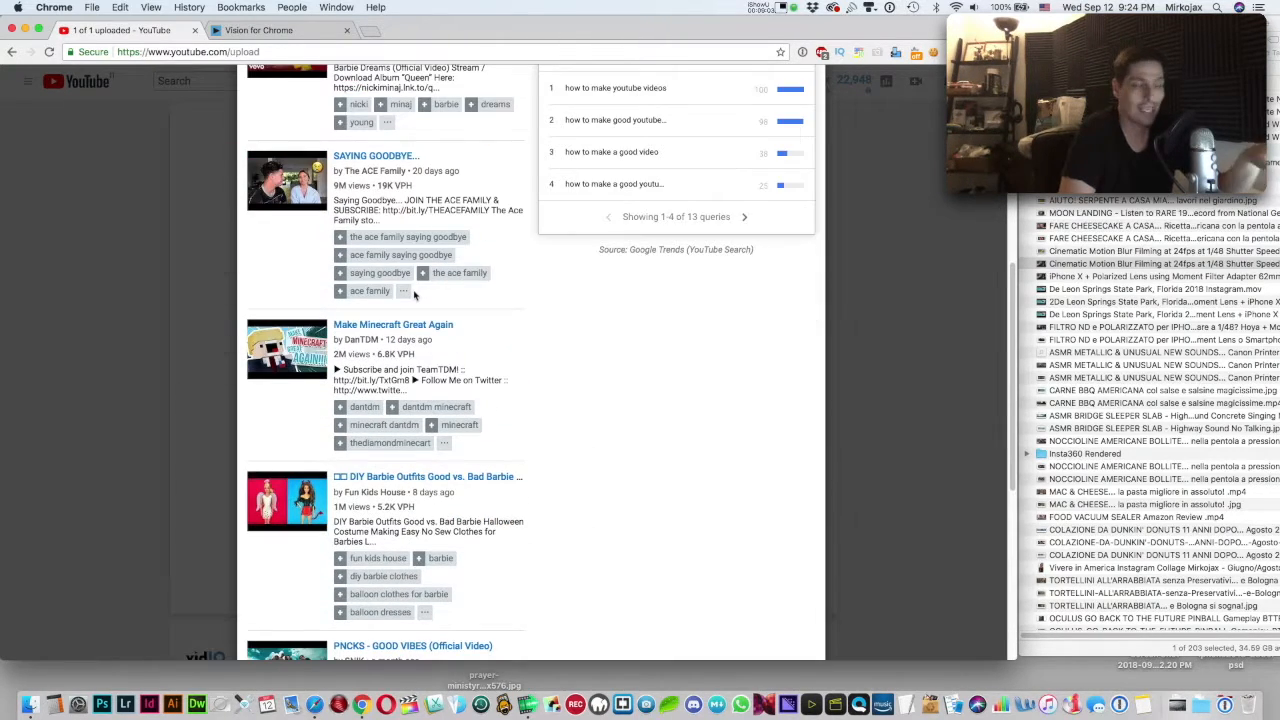
scroll(490, 338, up, 1)
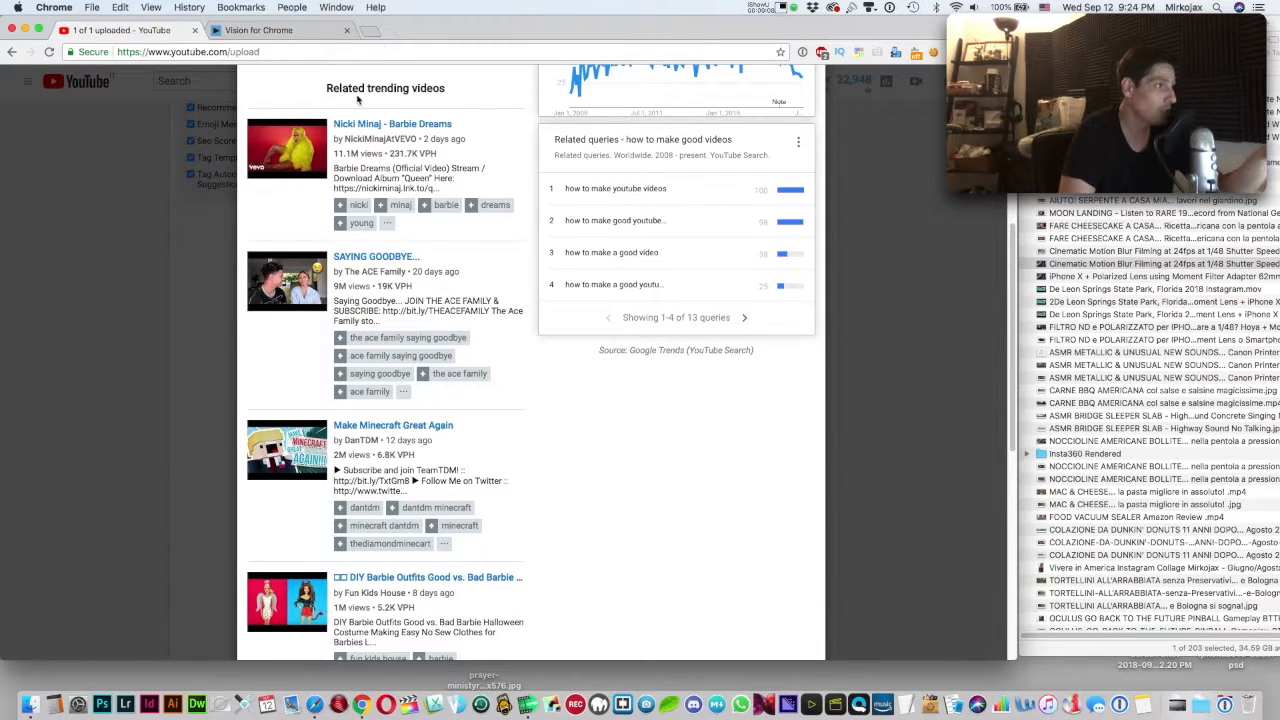
scroll(750, 250, up, 4)
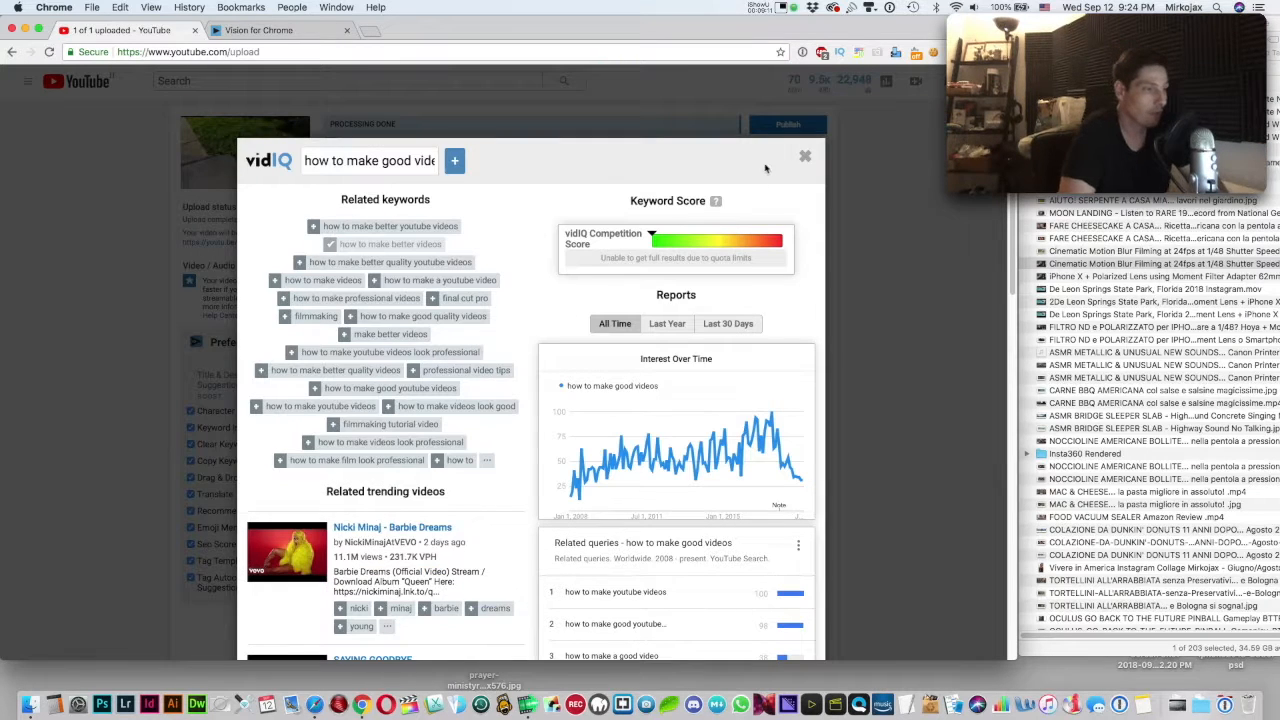
Add the related keywords "how to make professional videos", "how to make youtube videos look professional" and "how to make better quality videos"
click(283, 298)
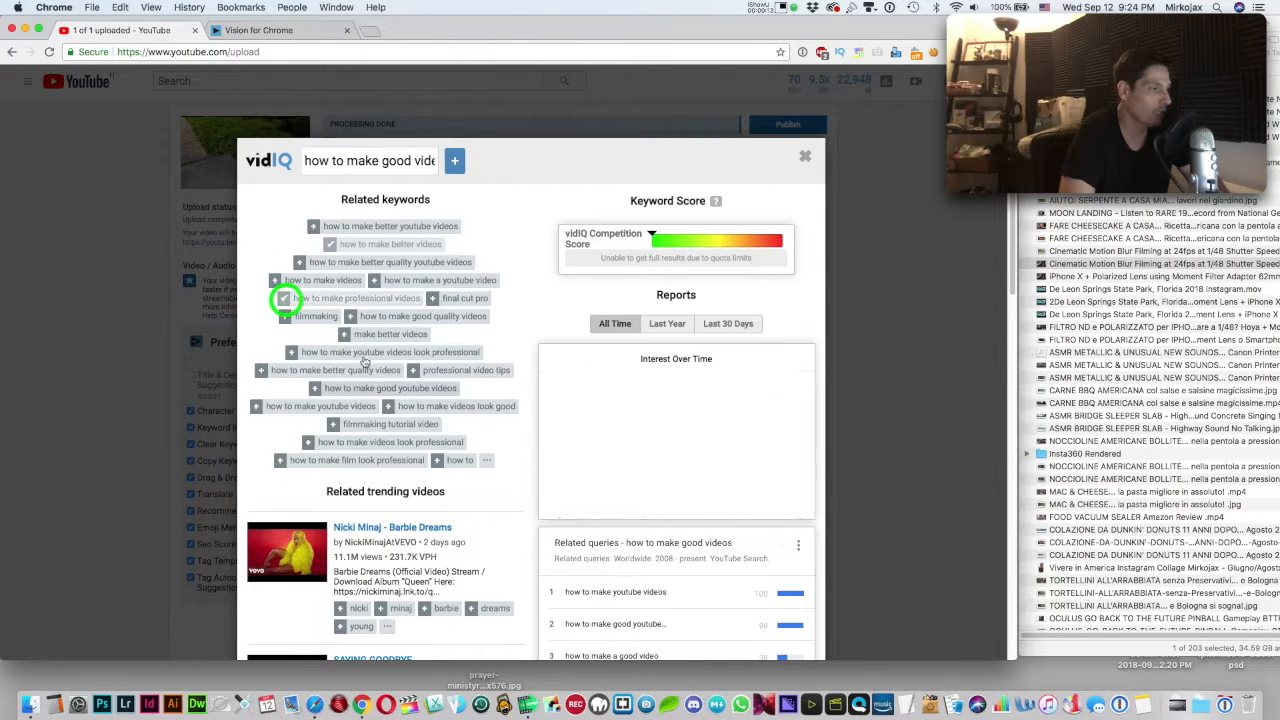
click(291, 352)
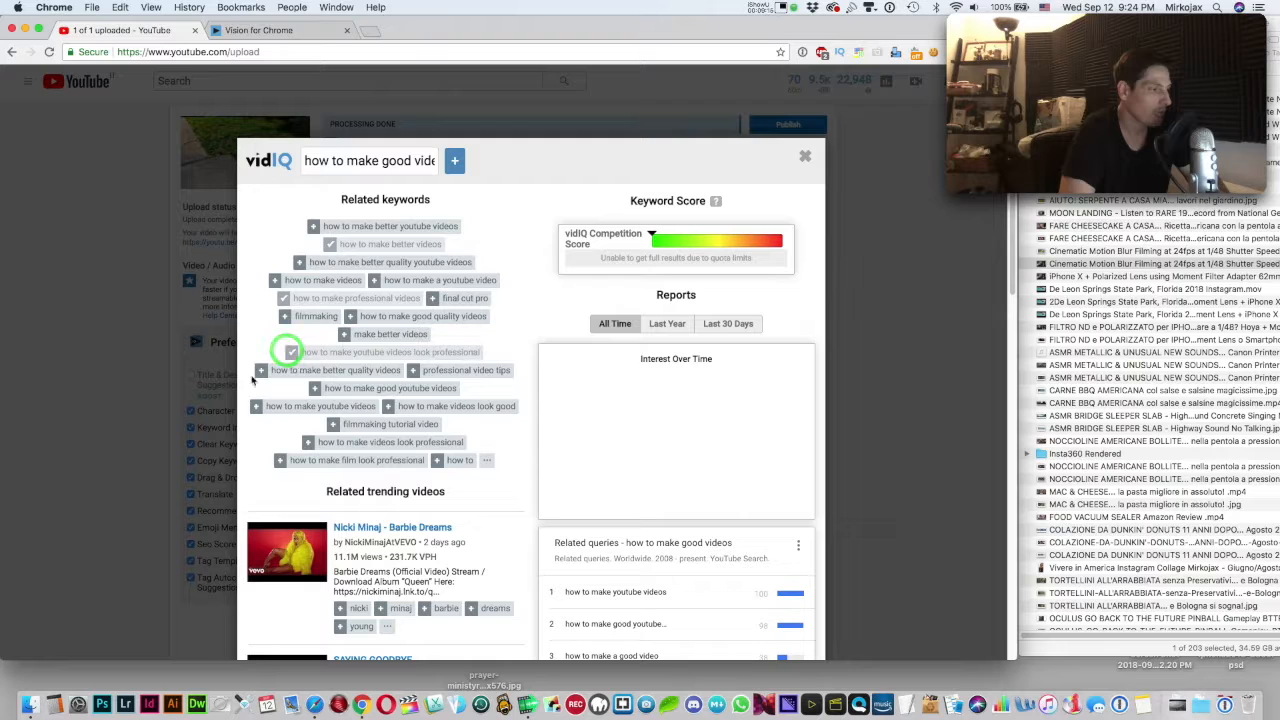
click(261, 371)
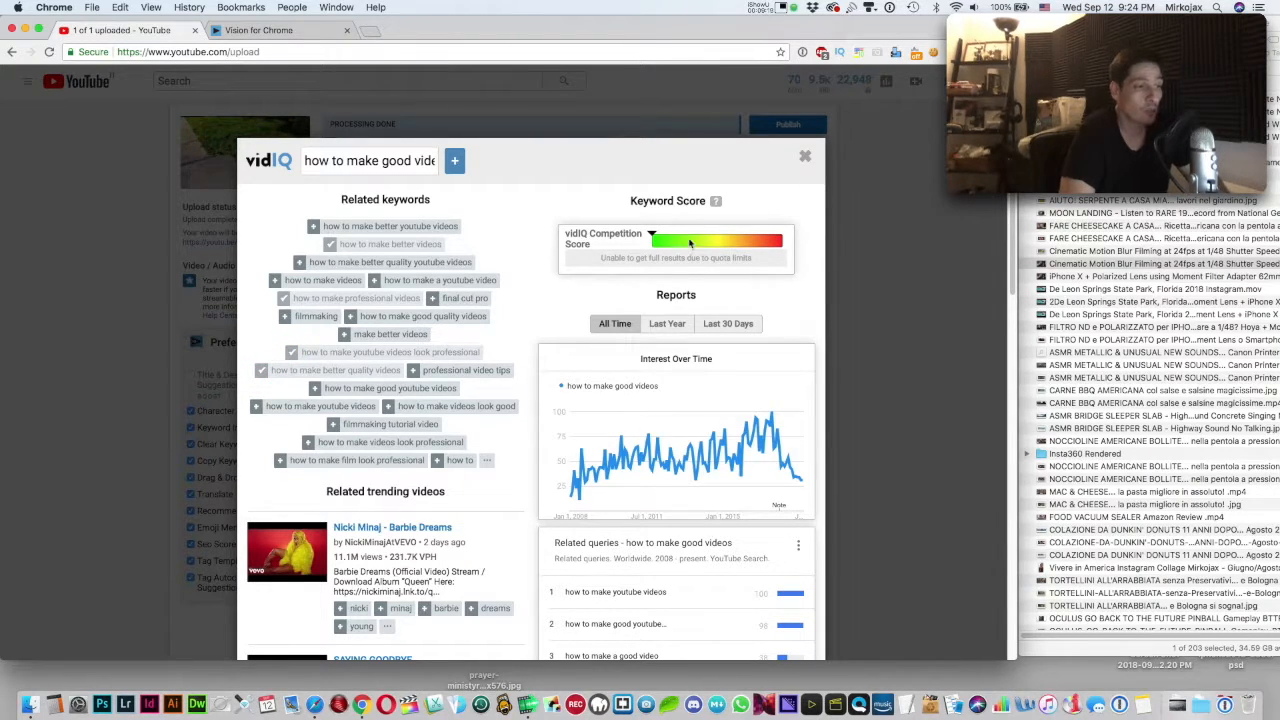
Search the keyword inspector for "iphone film look"
triple_click(372, 163)
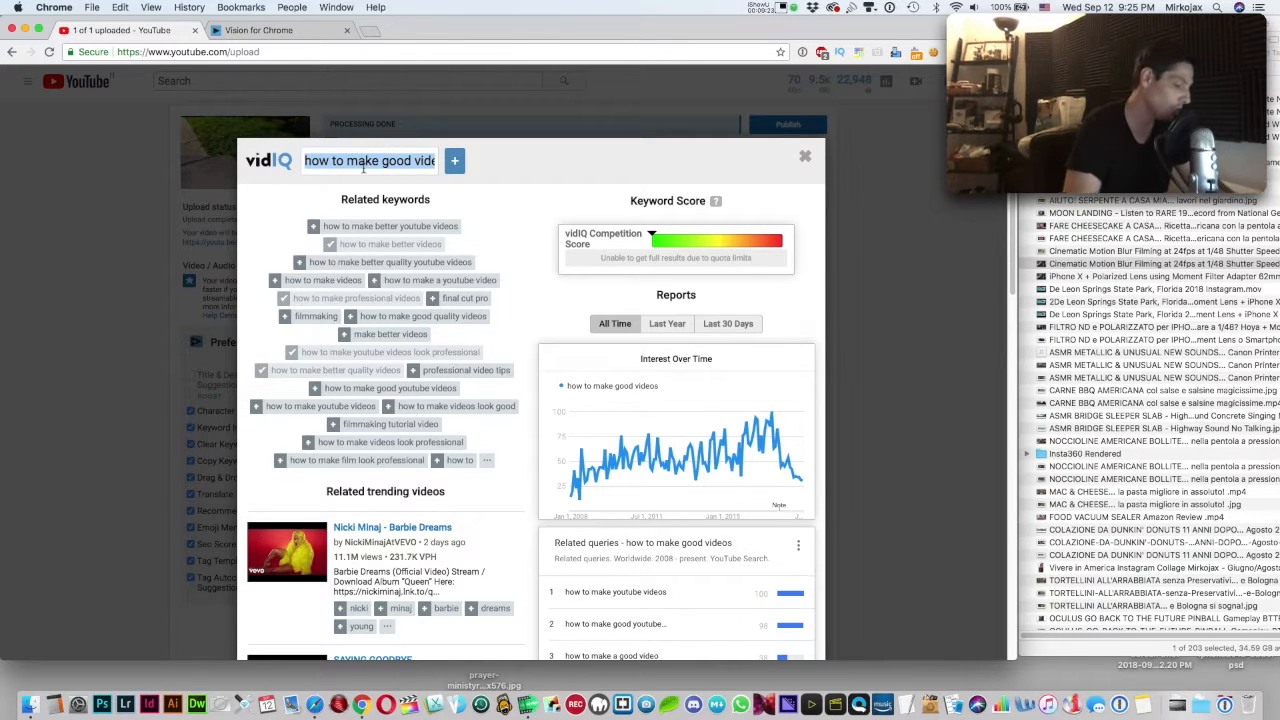
text(iphone )
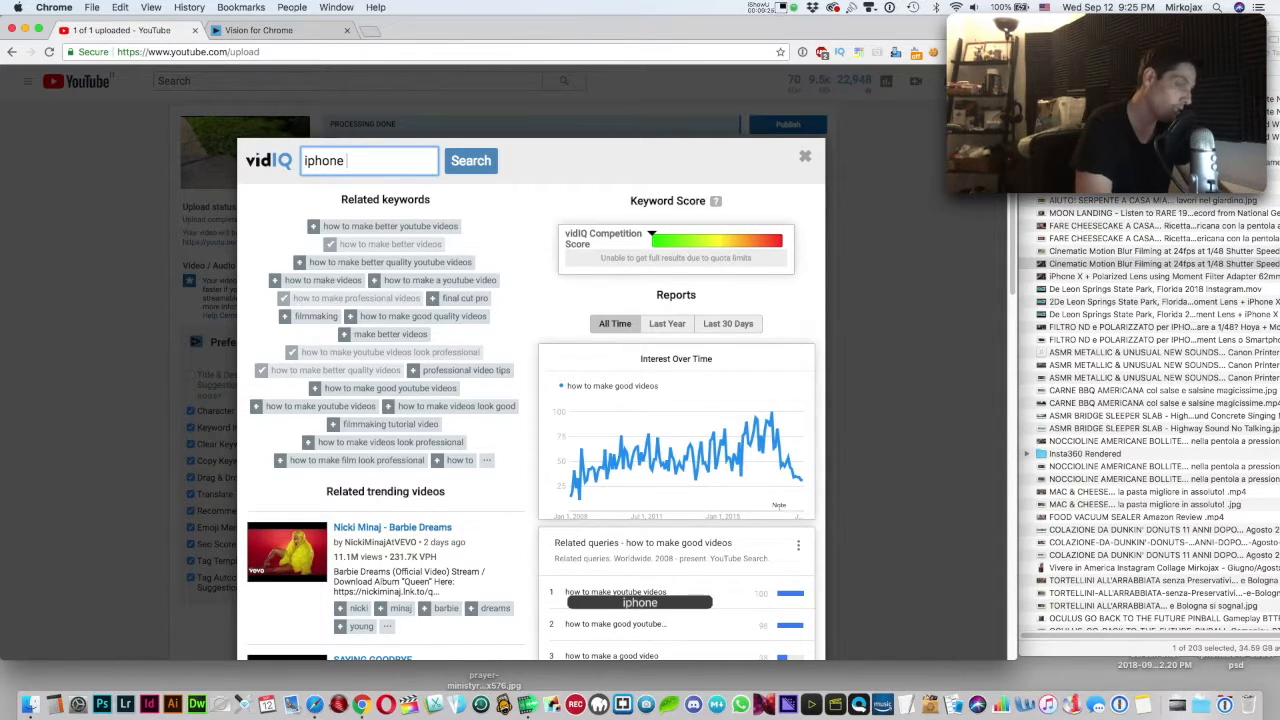
text(vido)
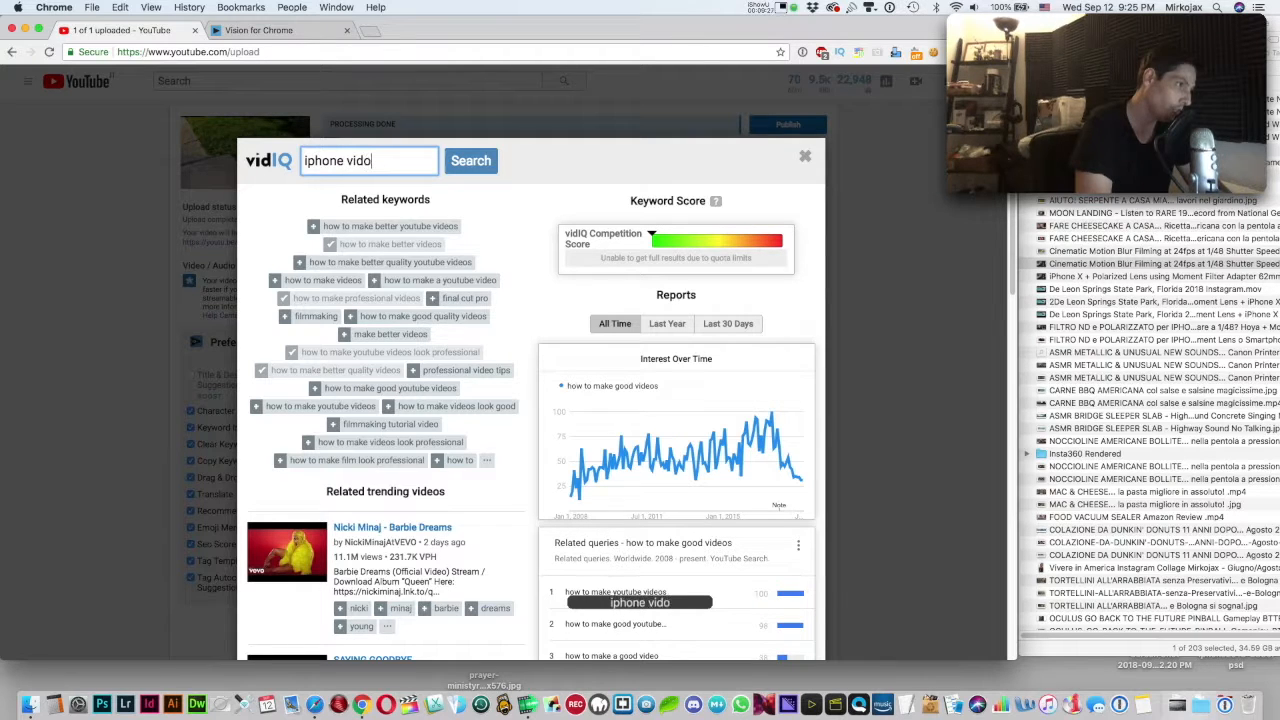
key(BackSpace)
key(BackSpace)
key(BackSpace)
key(BackSpace)
text(film look)
key(Return)
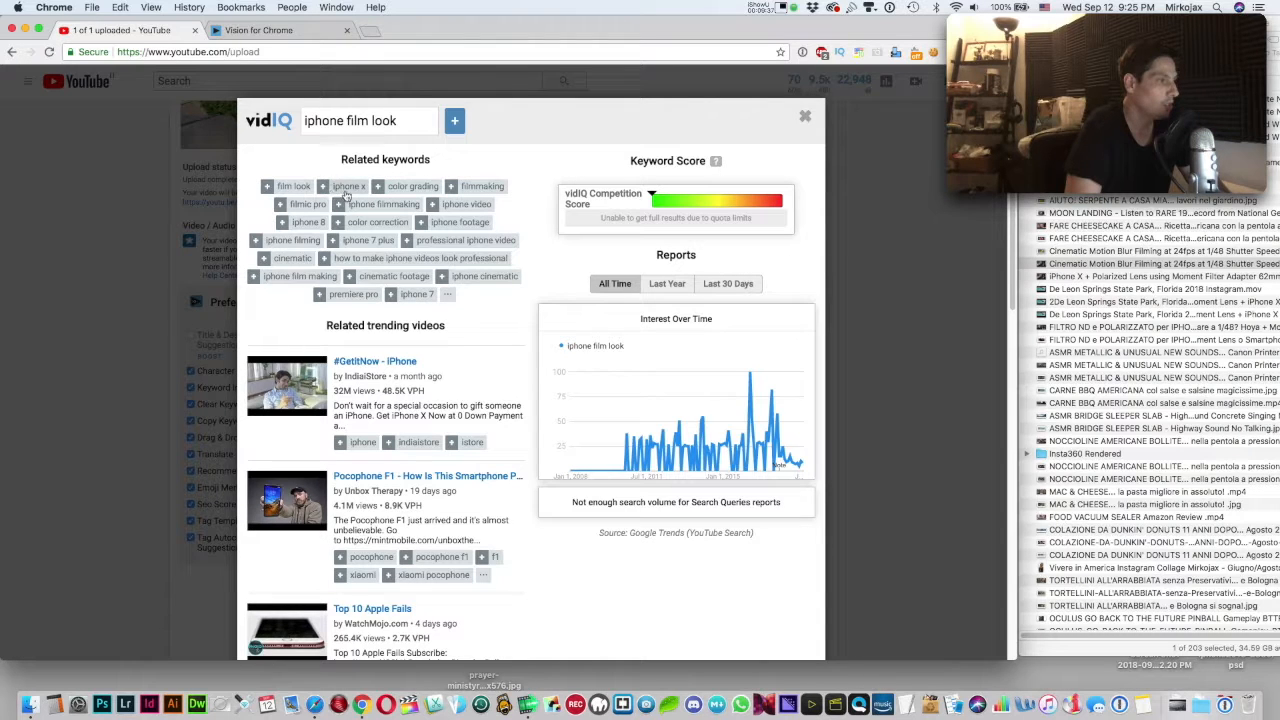
Inspect the related keywords "film look" and "cinematic" for their scores and trends, and close the keyword inspector
click(289, 186)
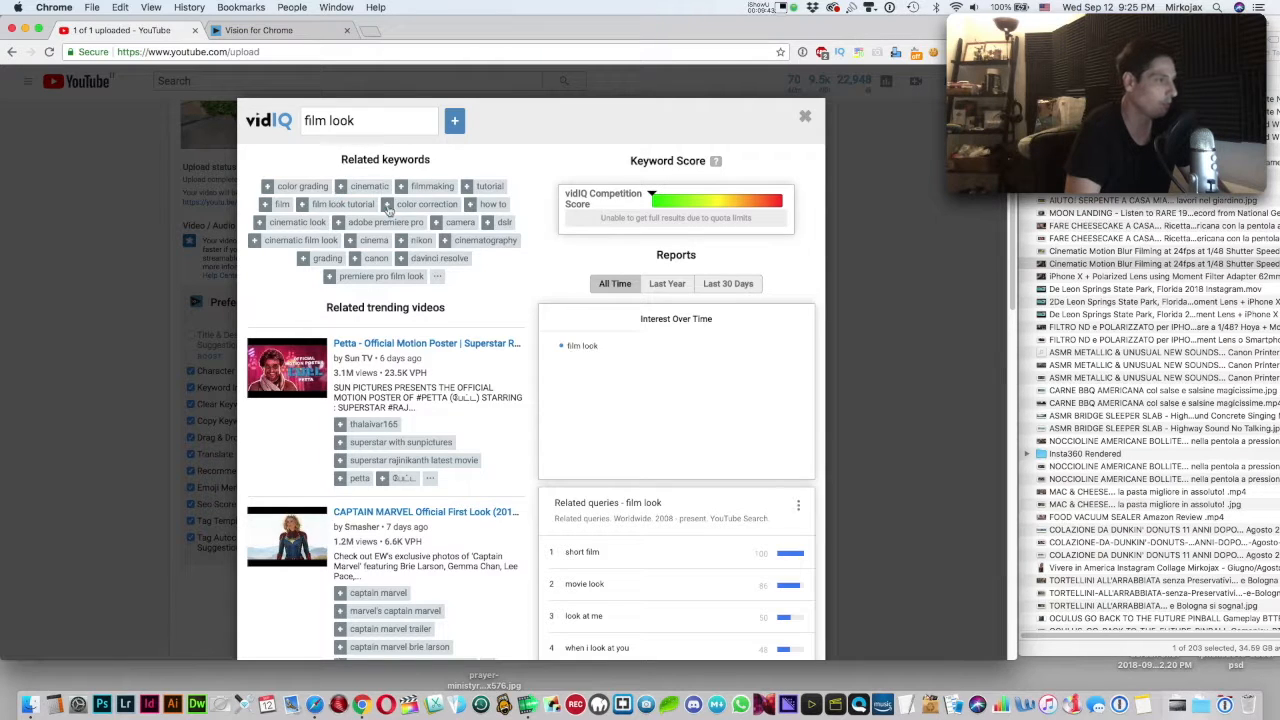
click(372, 187)
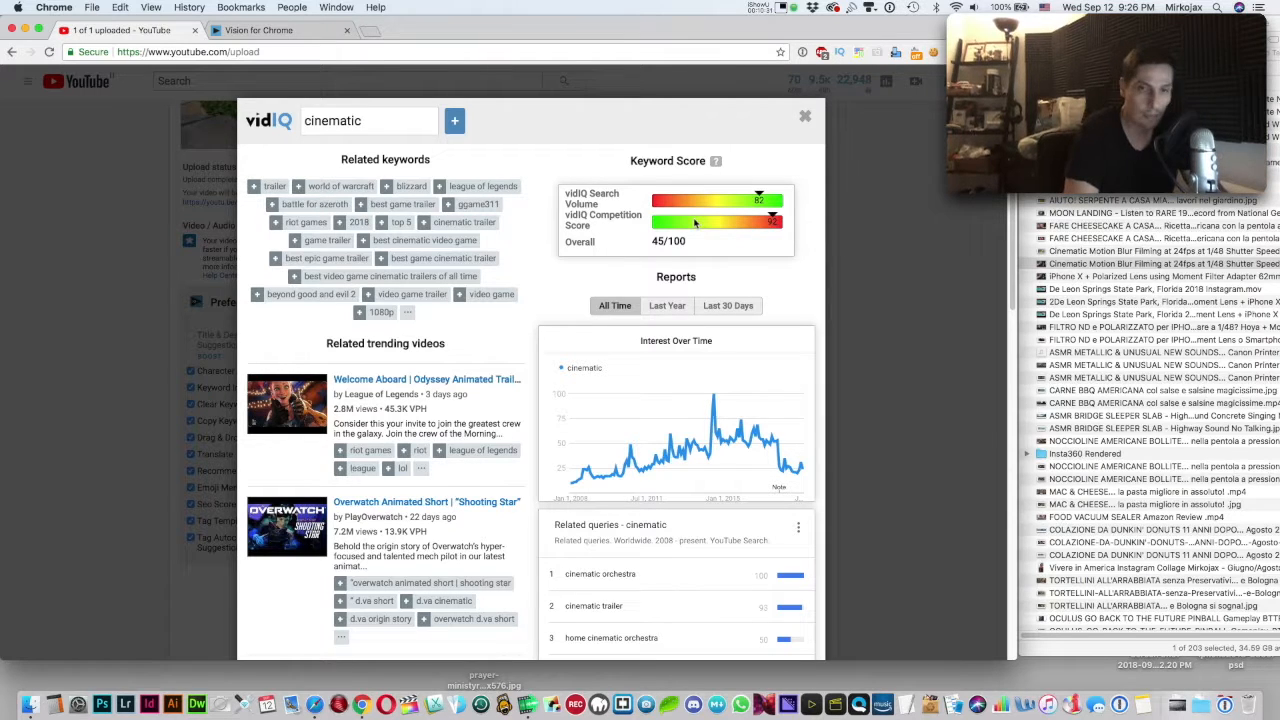
click(810, 117)
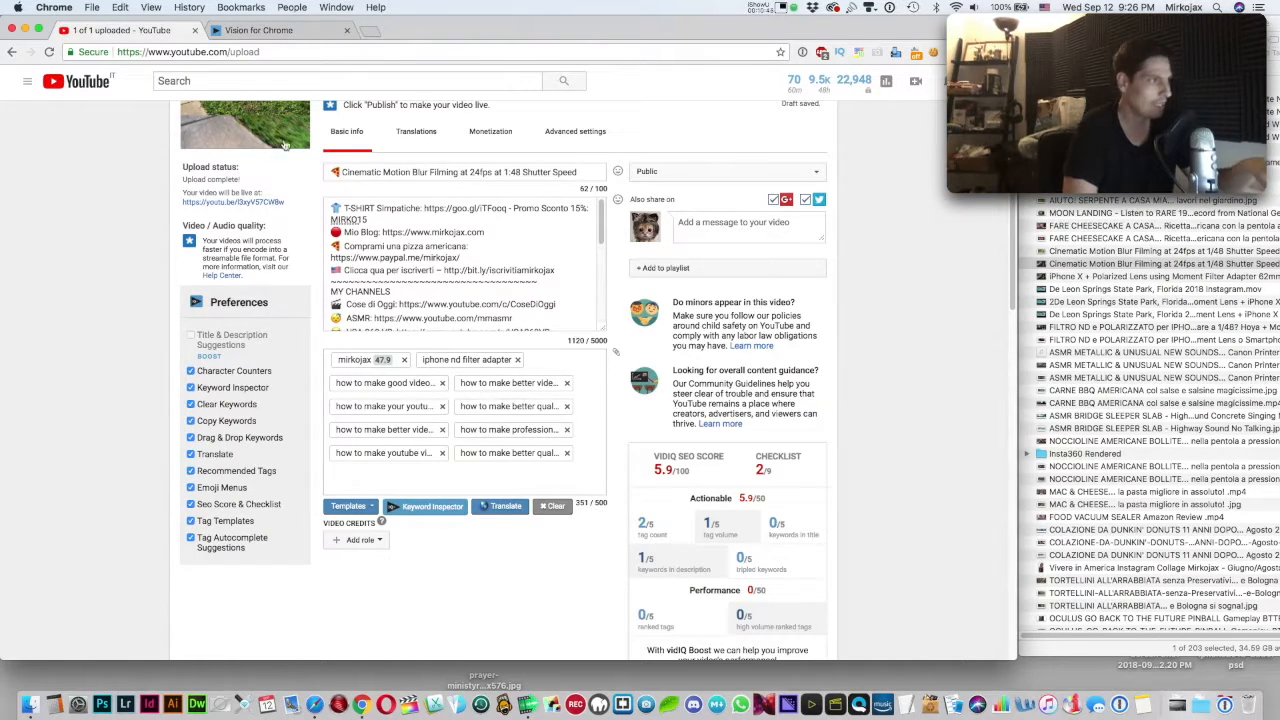
Open the YouTube home page in a new tab and switch to it, keeping the upload page open
right_click(38, 80)
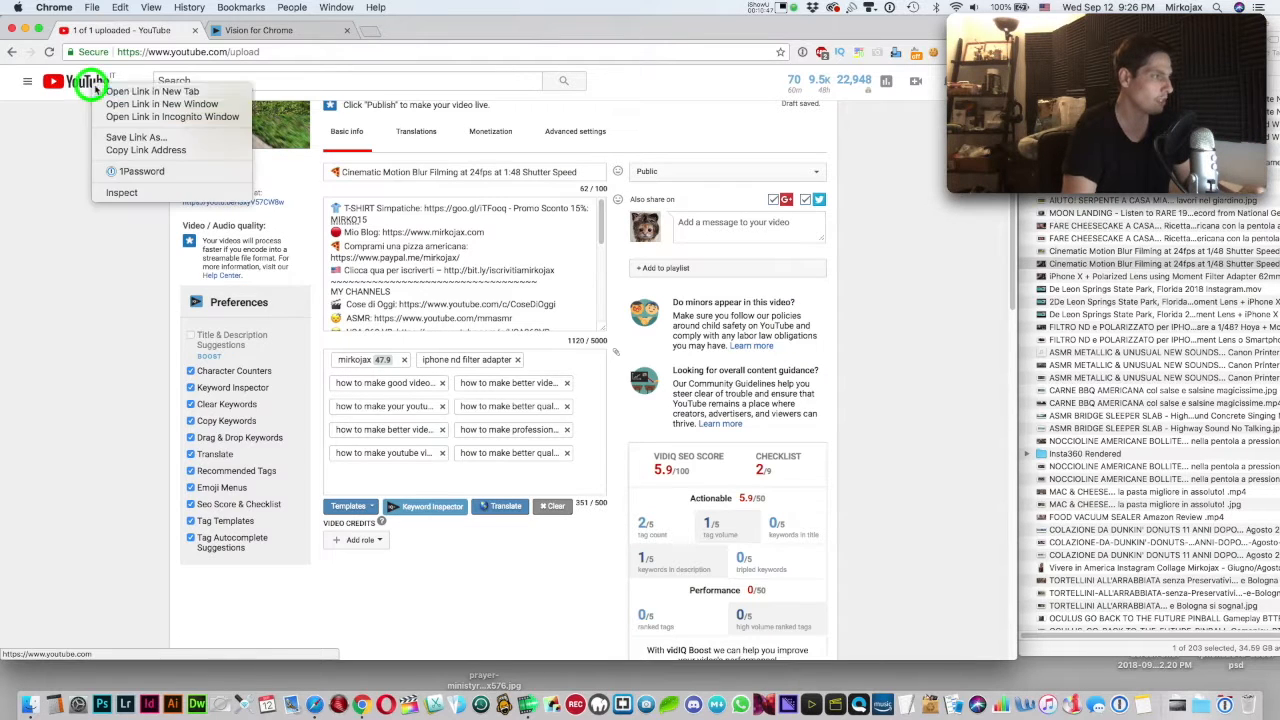
click(105, 88)
click(284, 33)
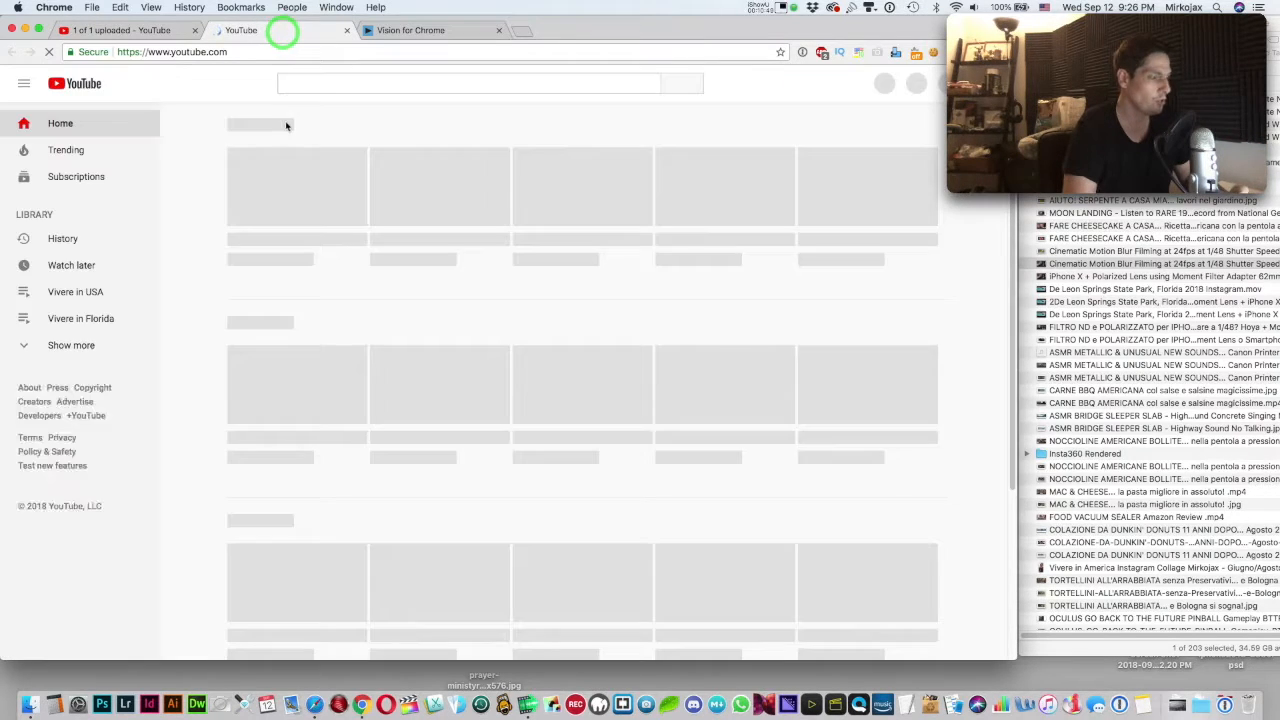
Search YouTube for the suggested query "how to make good videos on youtube" and review the tags shown under the resulting videos
click(283, 82)
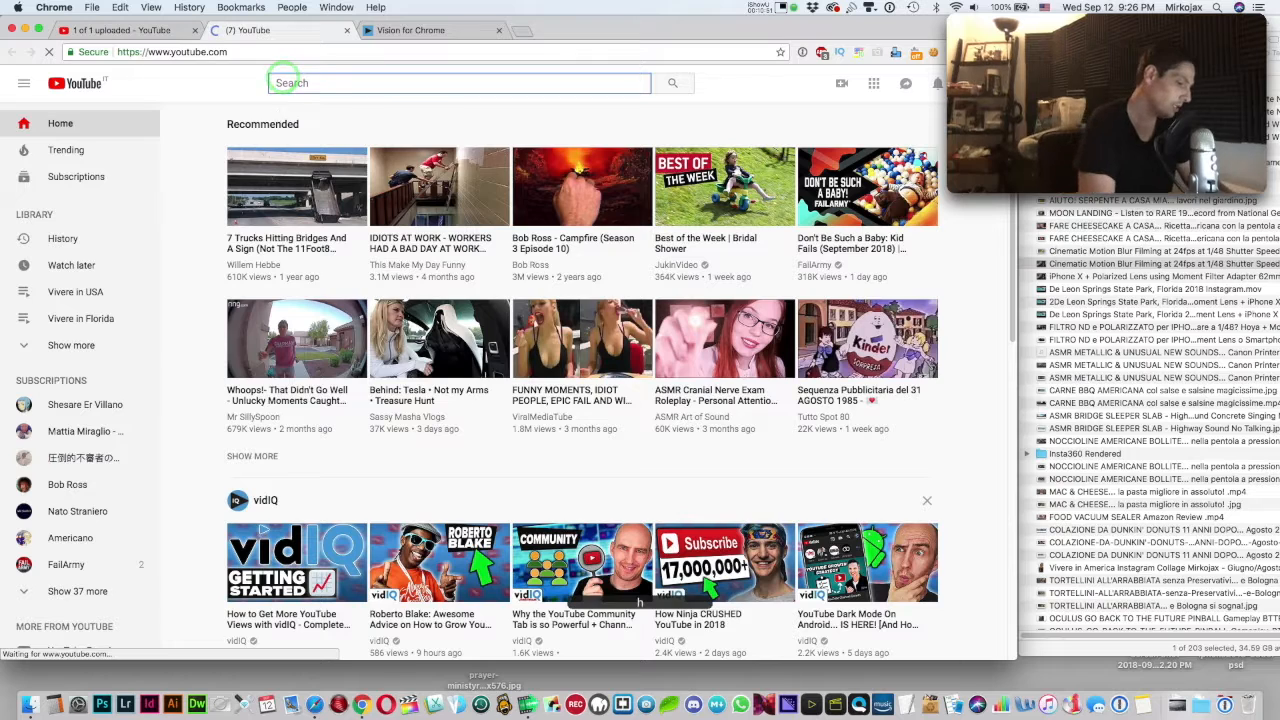
text(how t)
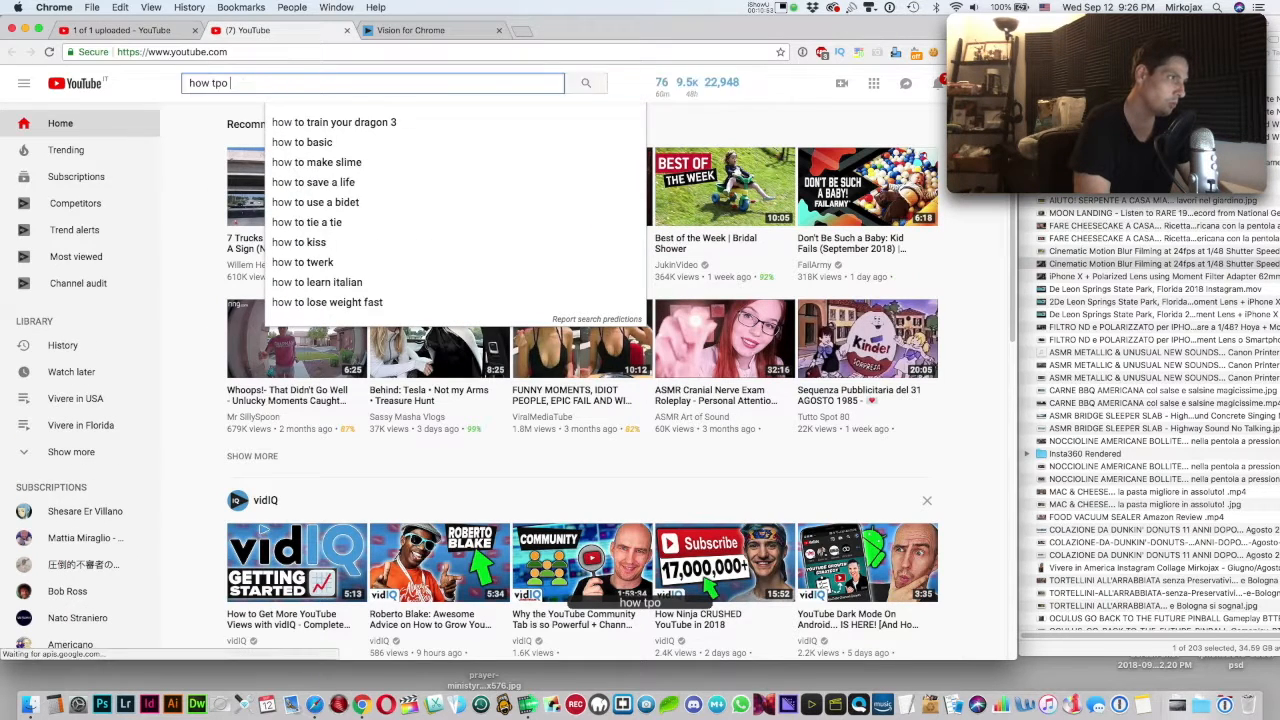
text(o make )
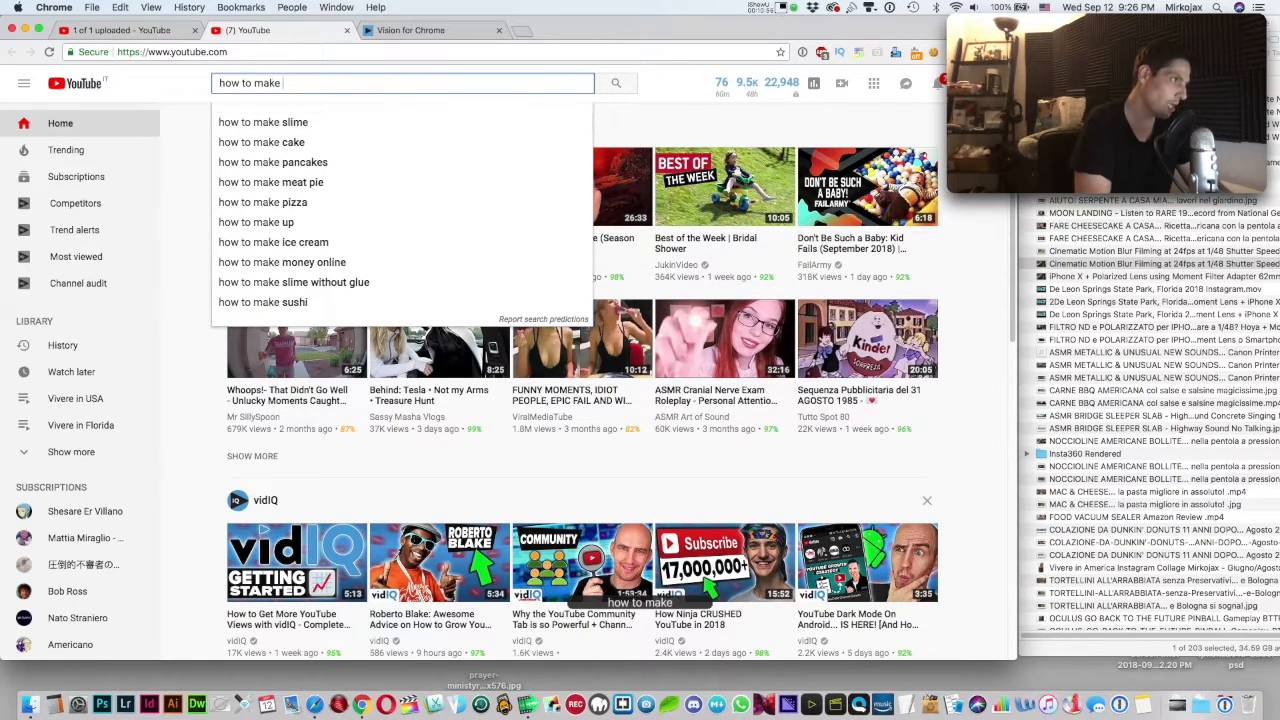
text(good videos)
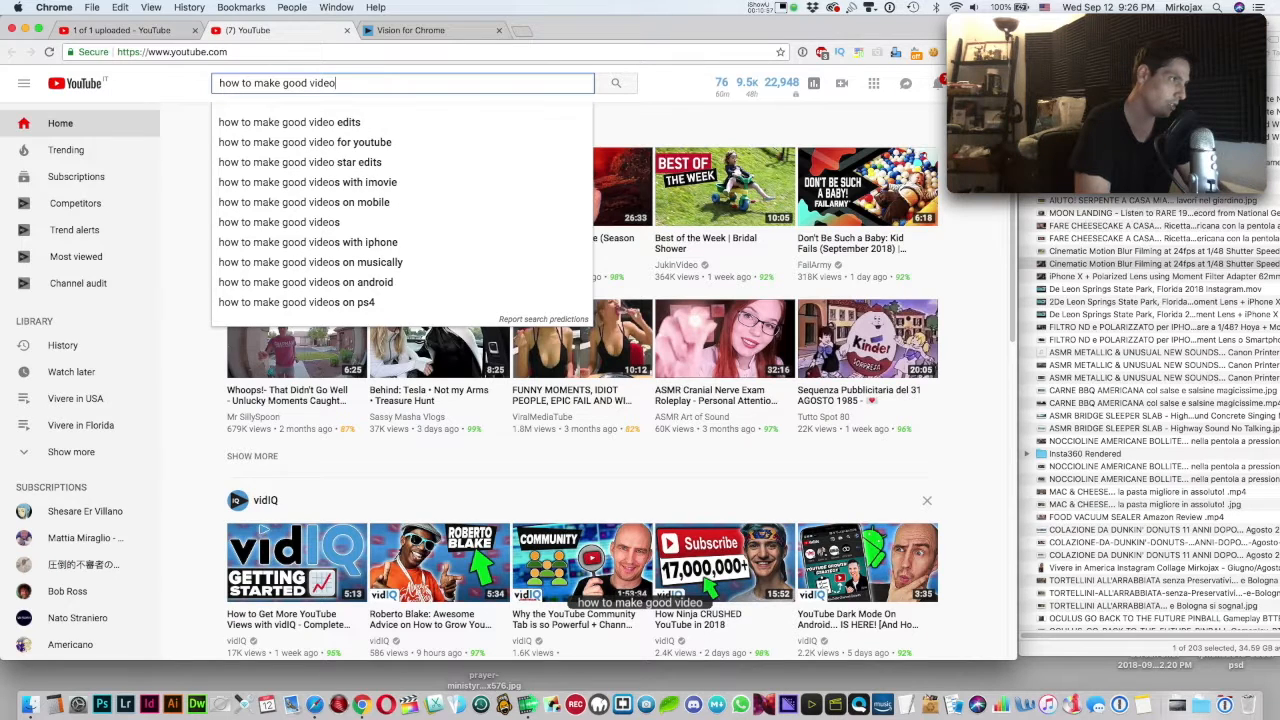
key(Down)
key(Down)
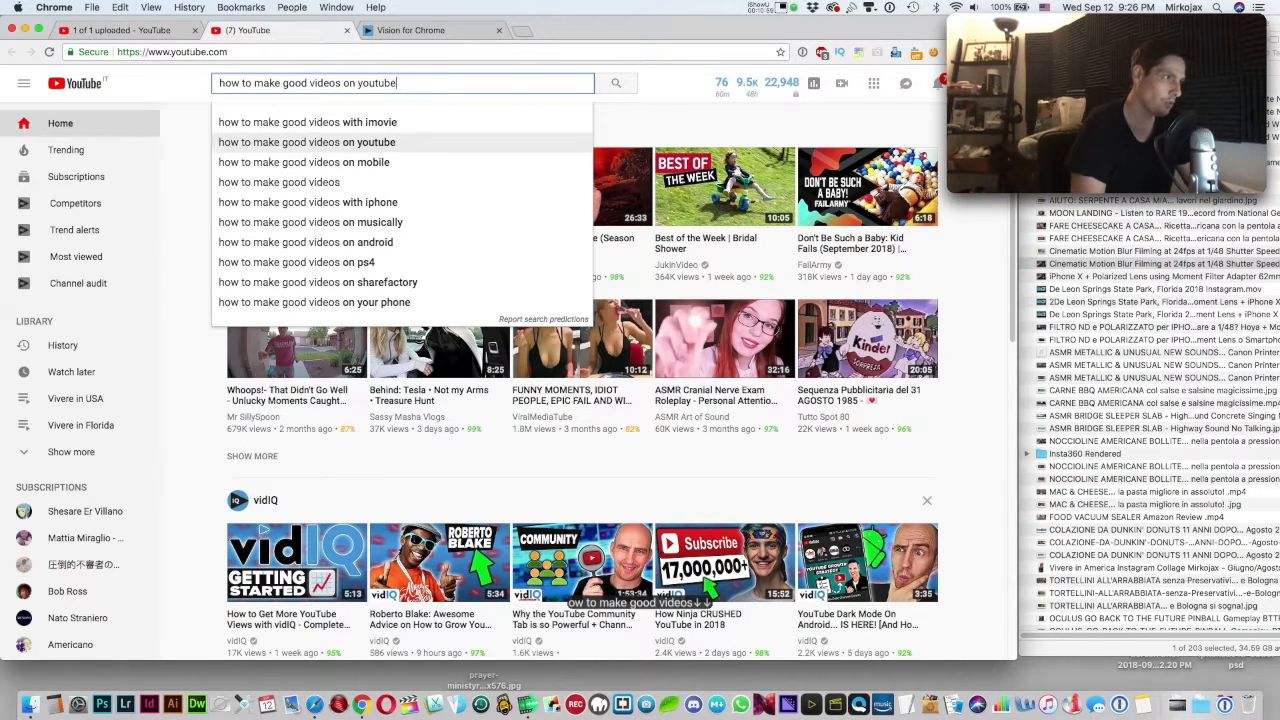
key(Return)
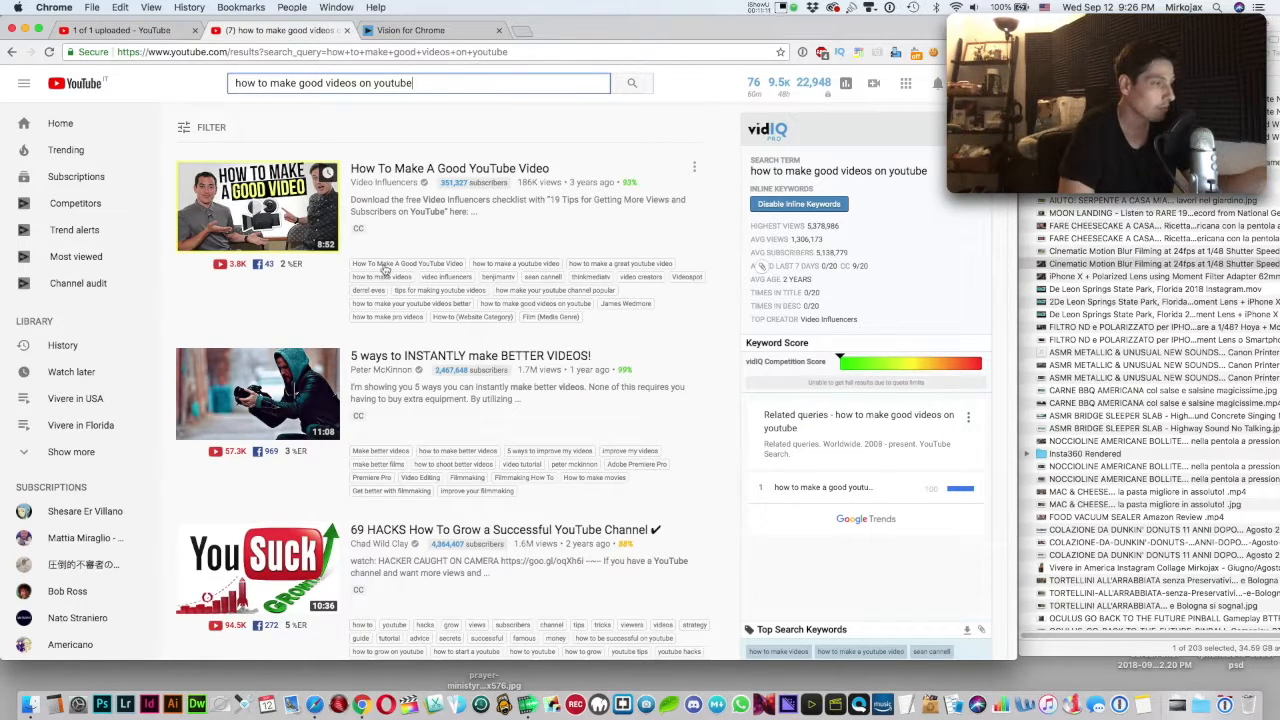
scroll(410, 398, down, 1)
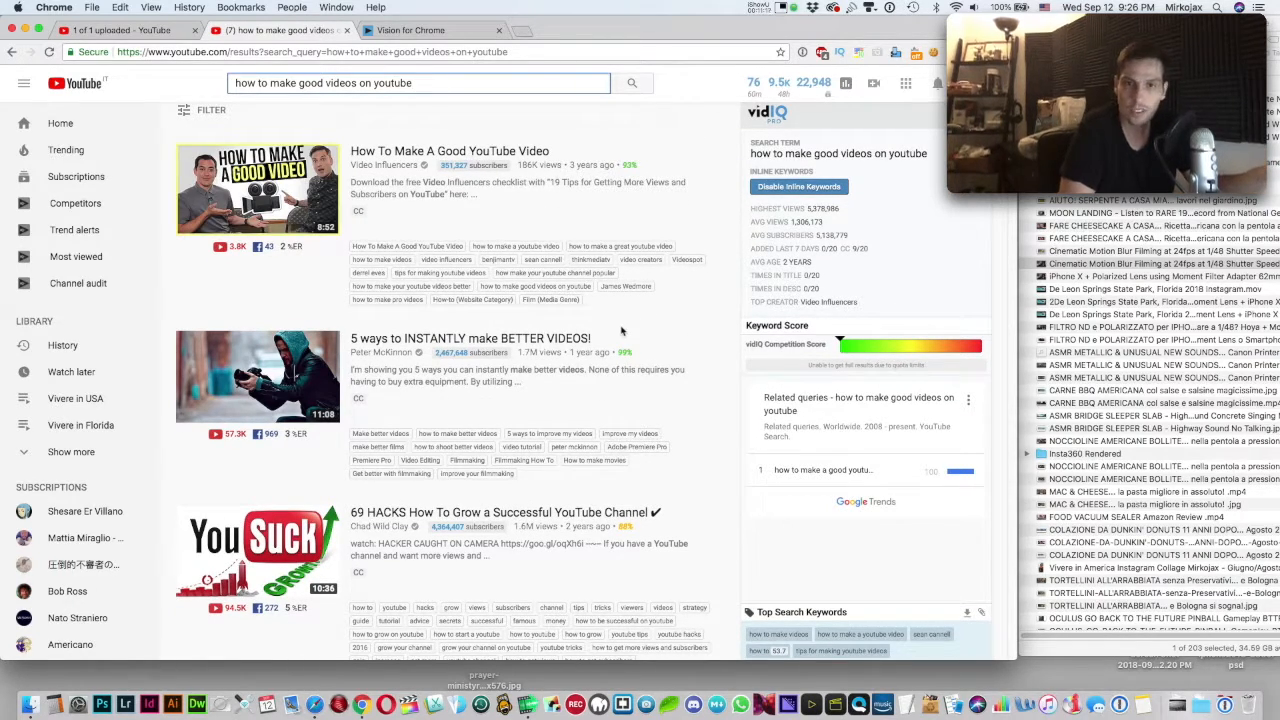
scroll(620, 331, down, 3)
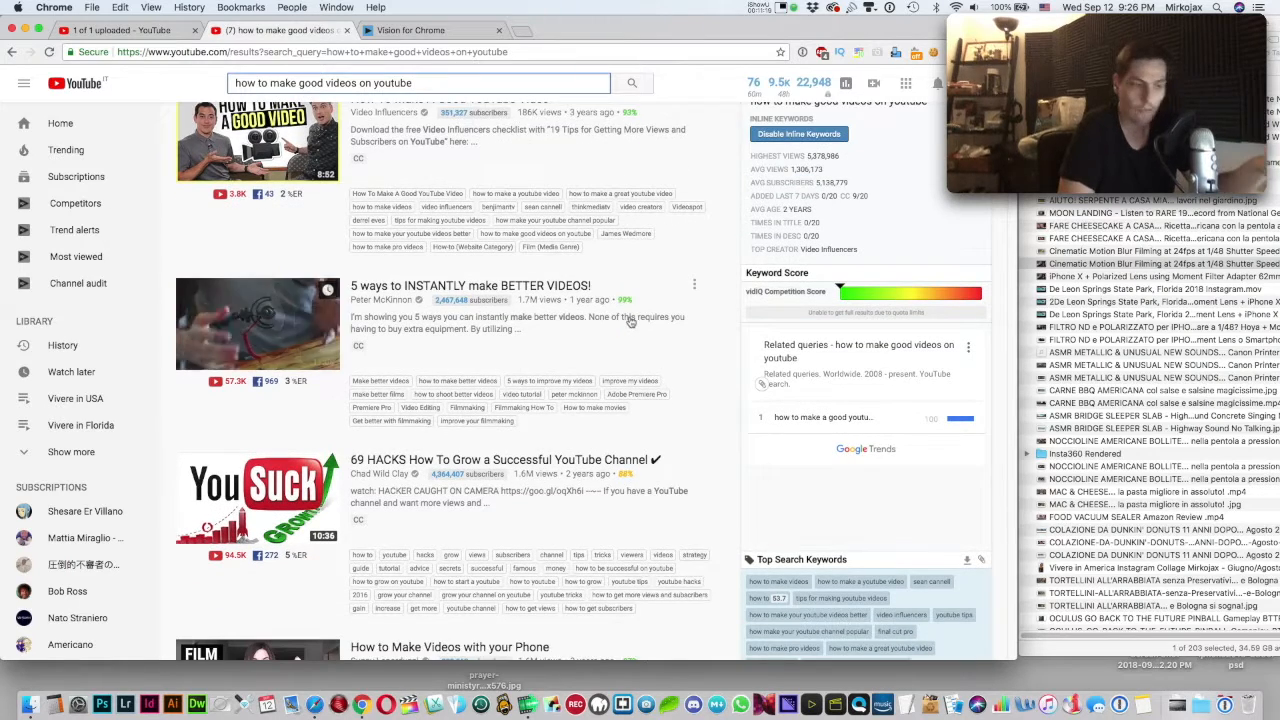
Examine the tags and view counts of the competing videos further down the search results, and return to the first result
scroll(612, 384, down, 1)
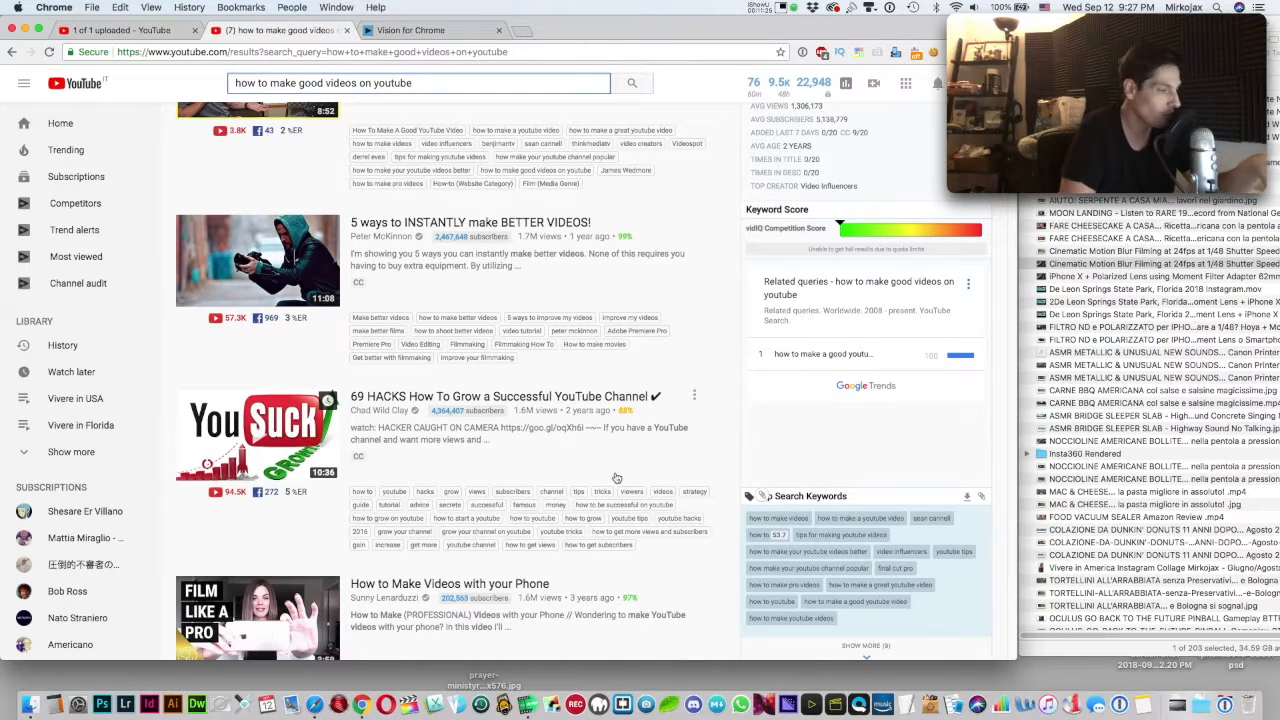
scroll(612, 478, down, 1)
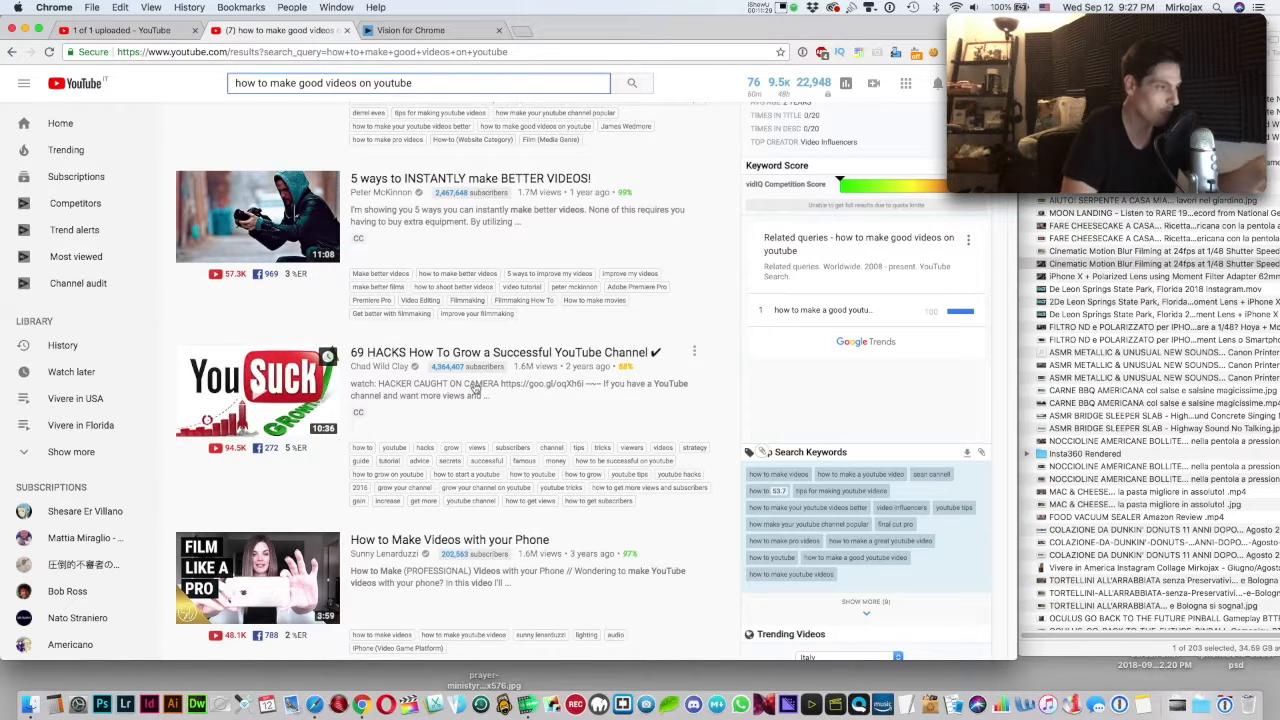
scroll(470, 390, up, 4)
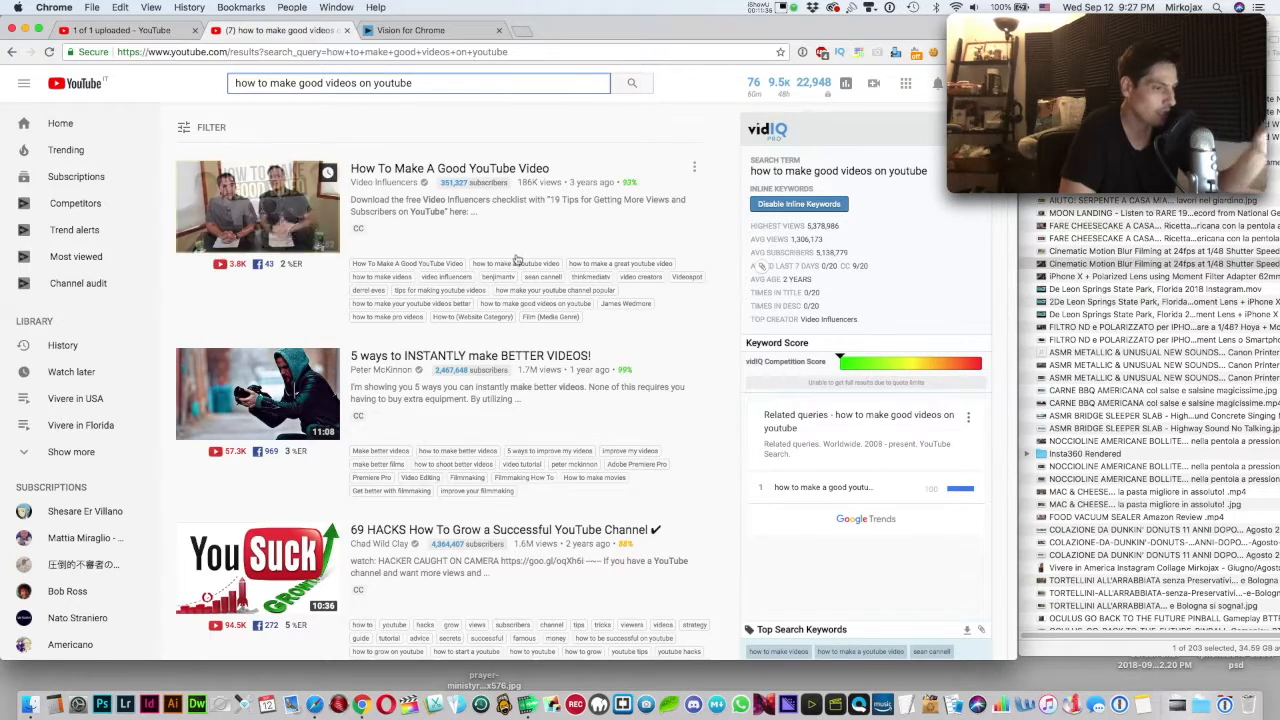
scroll(565, 280, down, 15)
scroll(517, 392, down, 1)
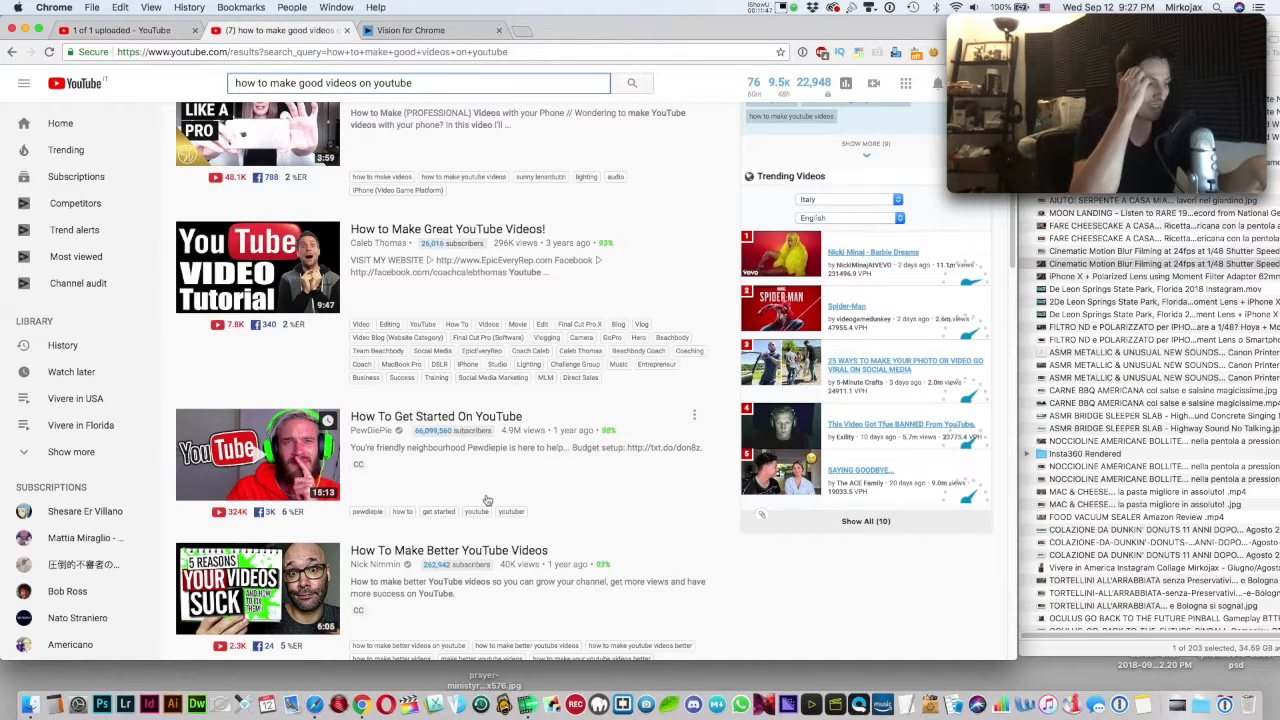
scroll(487, 500, up, 10)
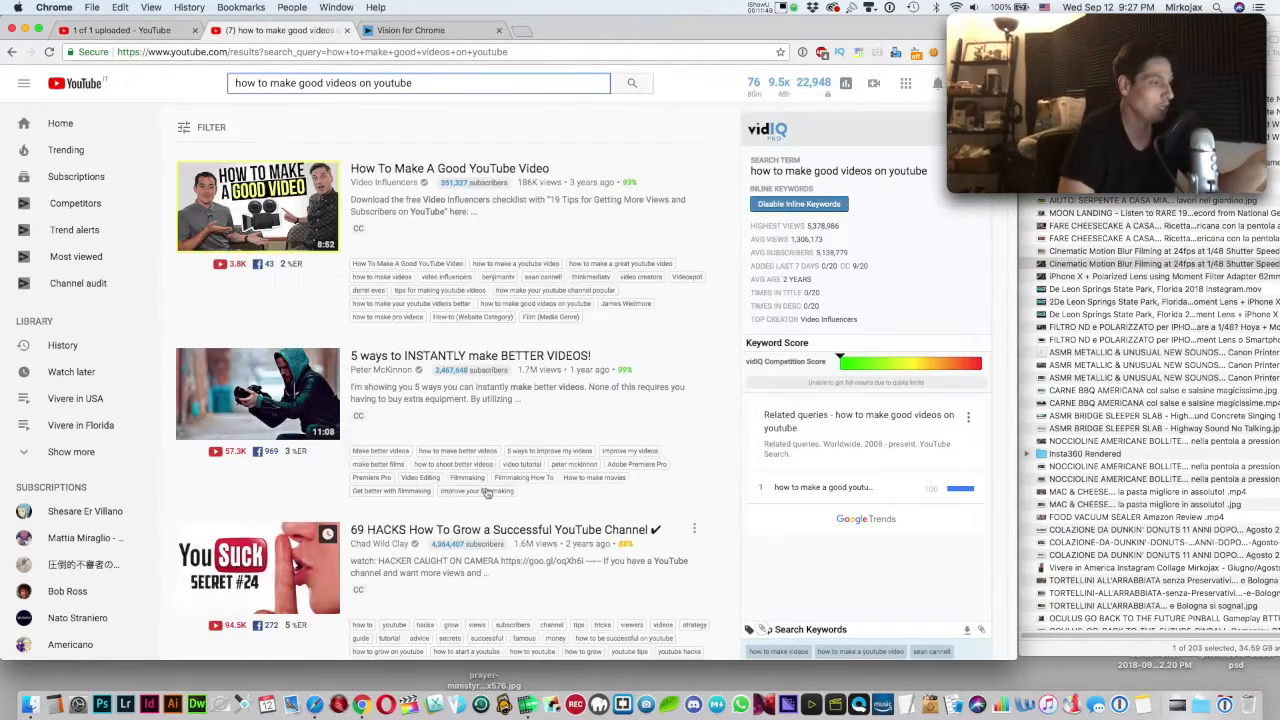
Open the video "How To Make A Good YouTube Video", pause it and expand its vidIQ statistics
click(461, 174)
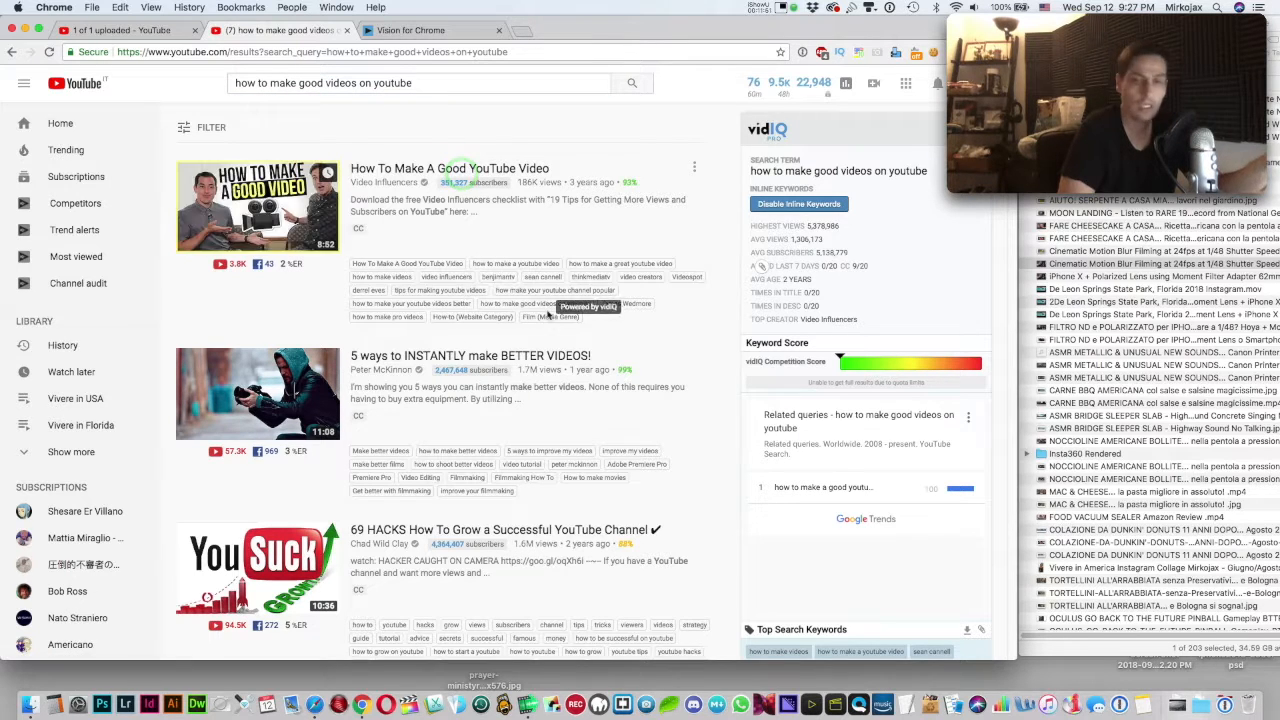
click(297, 205)
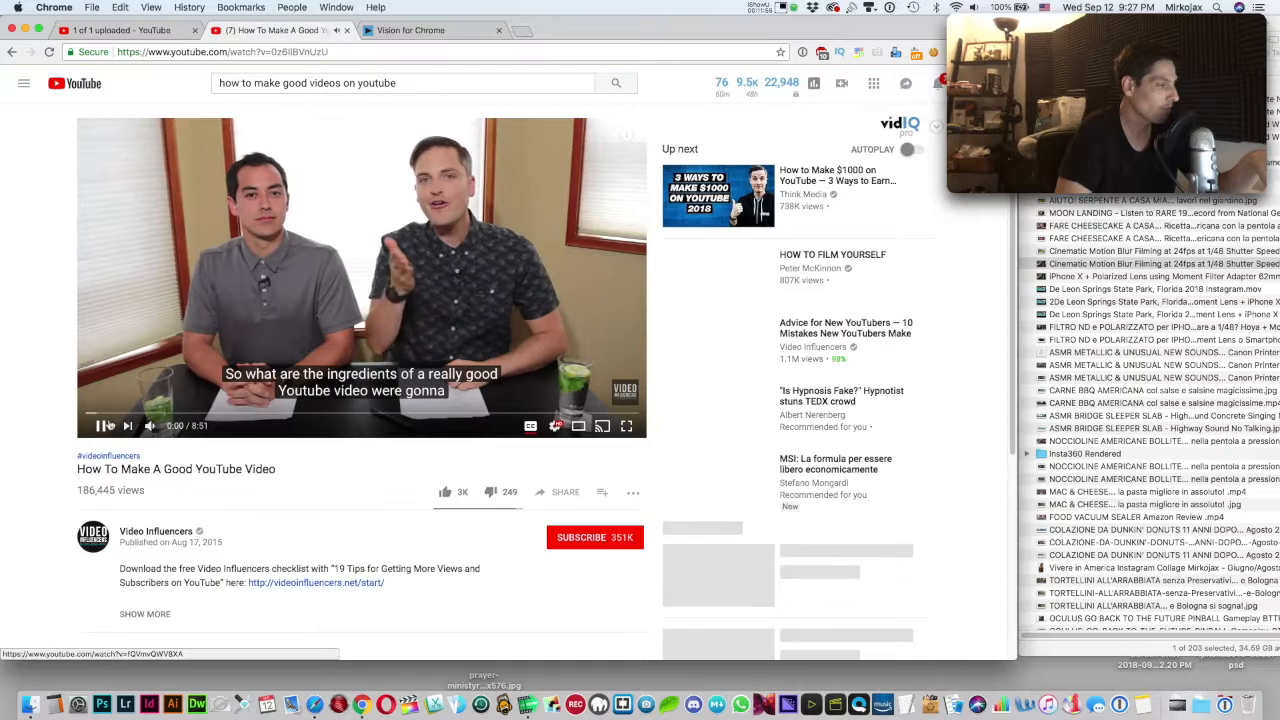
click(101, 418)
click(935, 125)
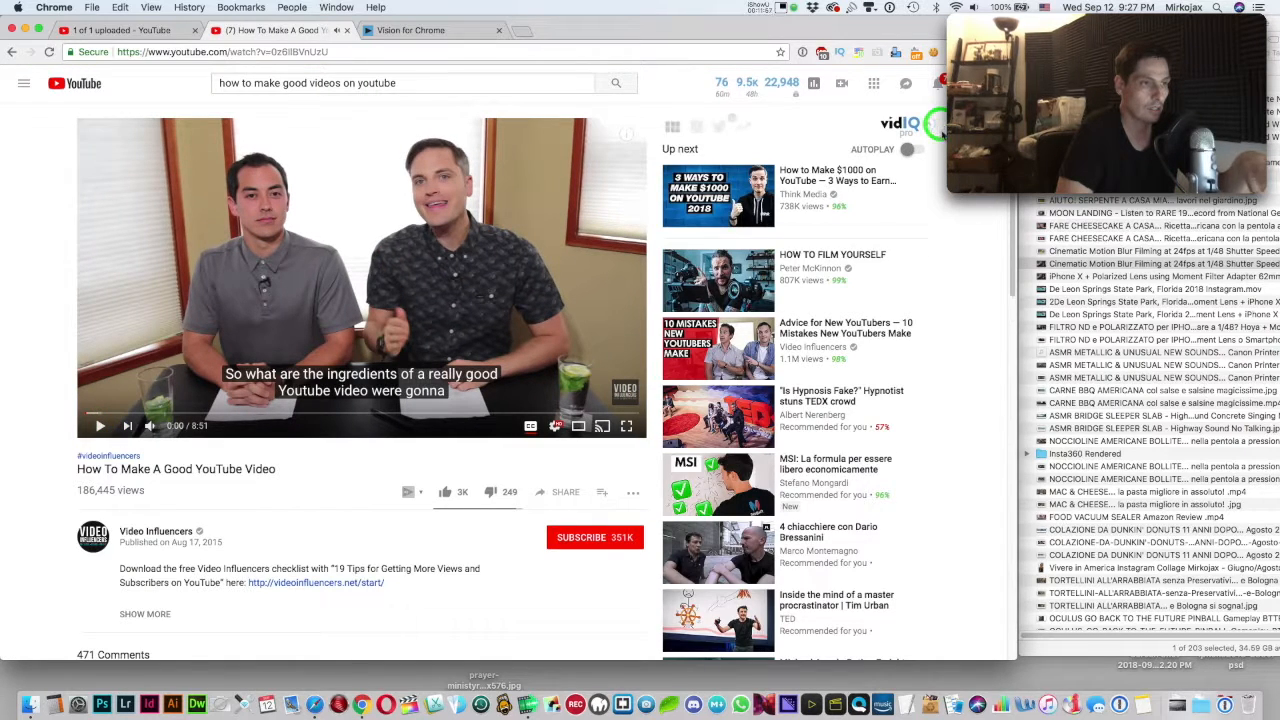
Examine the video's SEO score breakdown, optimization checklist and the search ranking of its video tags
scroll(780, 456, down, 3)
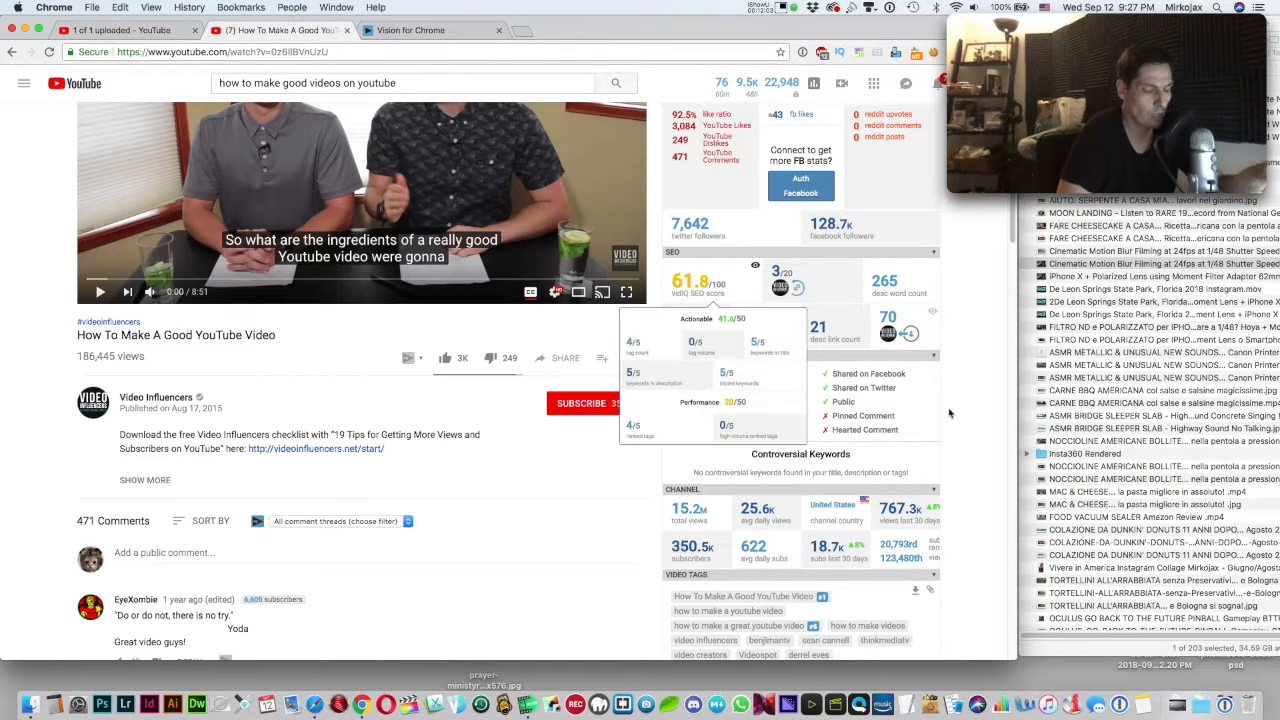
scroll(928, 567, down, 3)
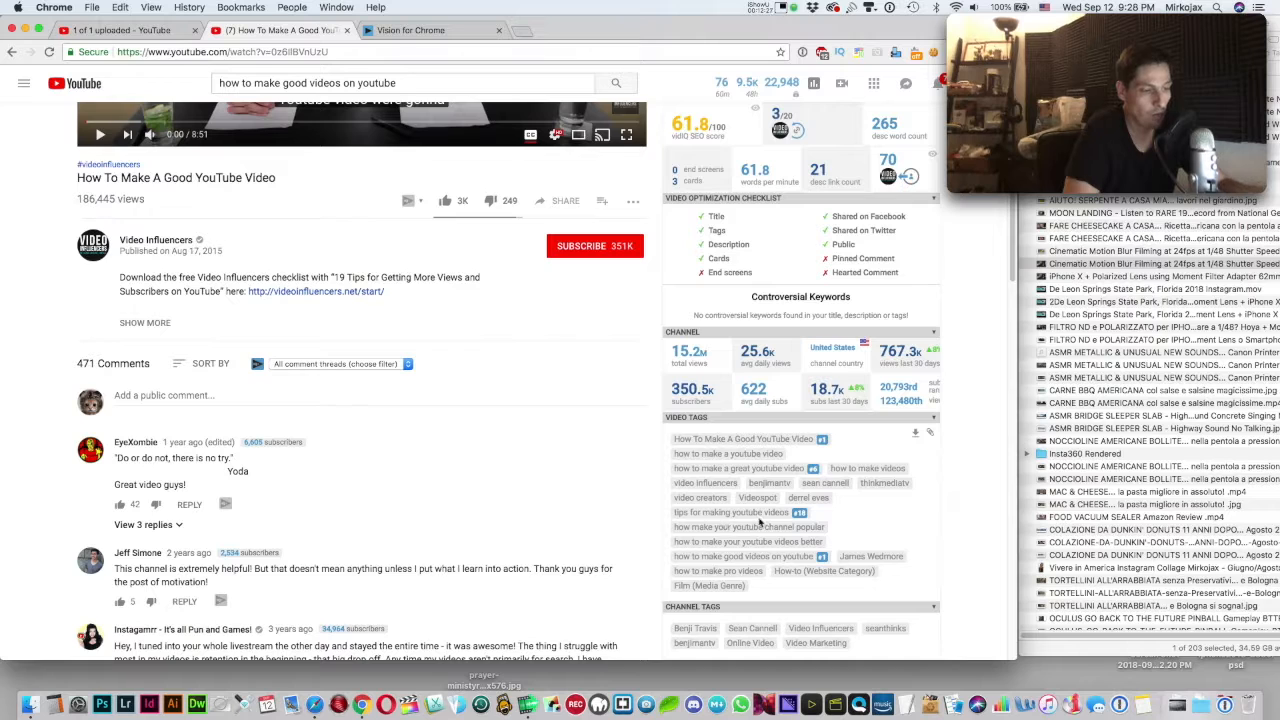
mouse_move(803, 516)
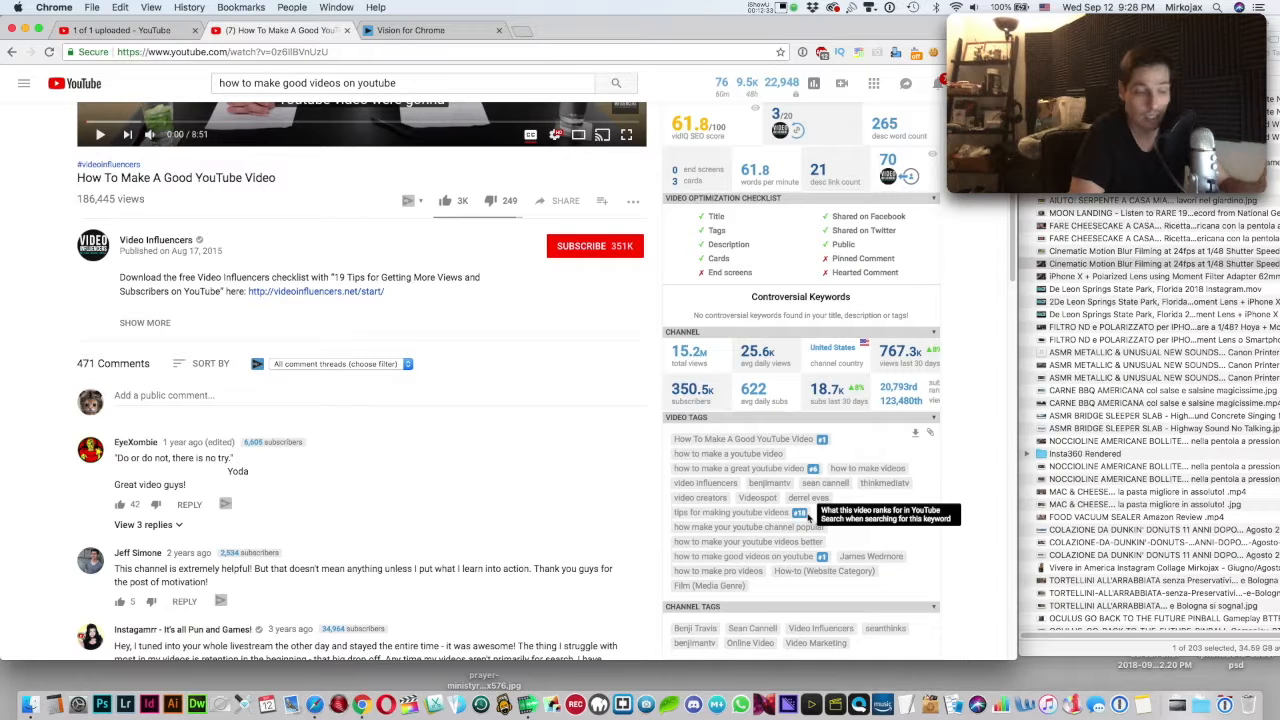
Search YouTube for "mirkojax"
click(299, 93)
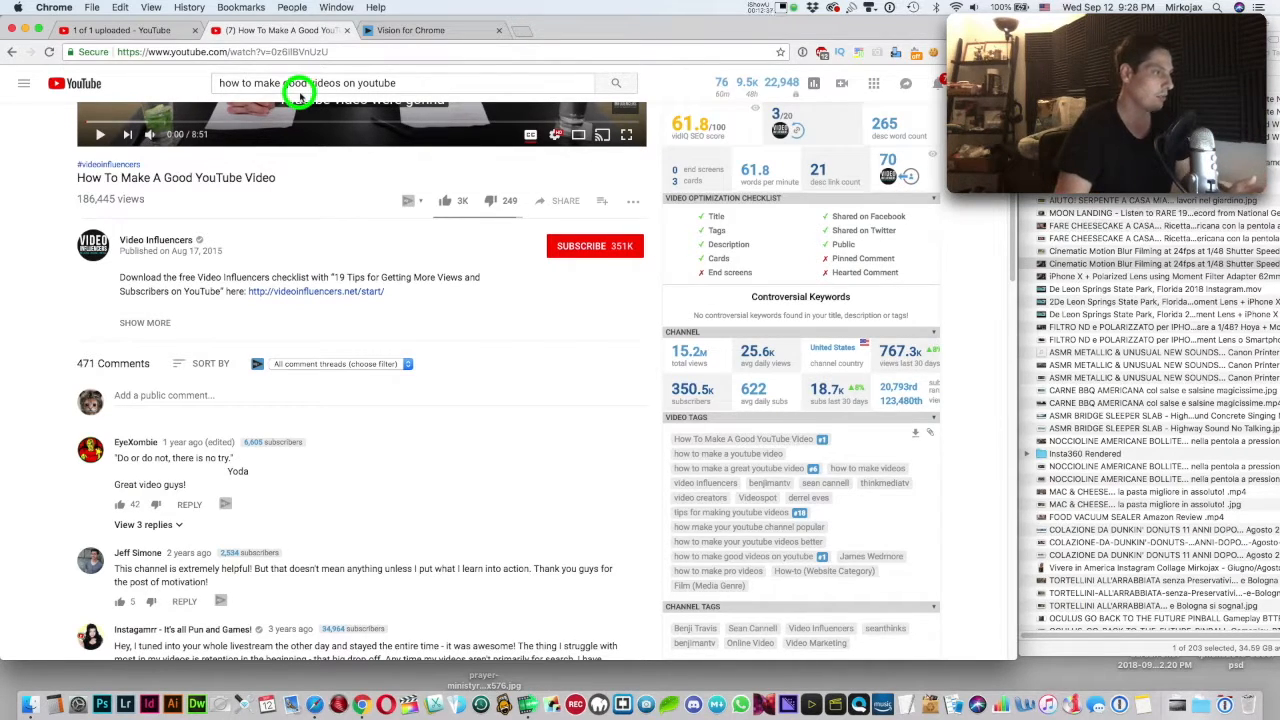
triple_click(298, 90)
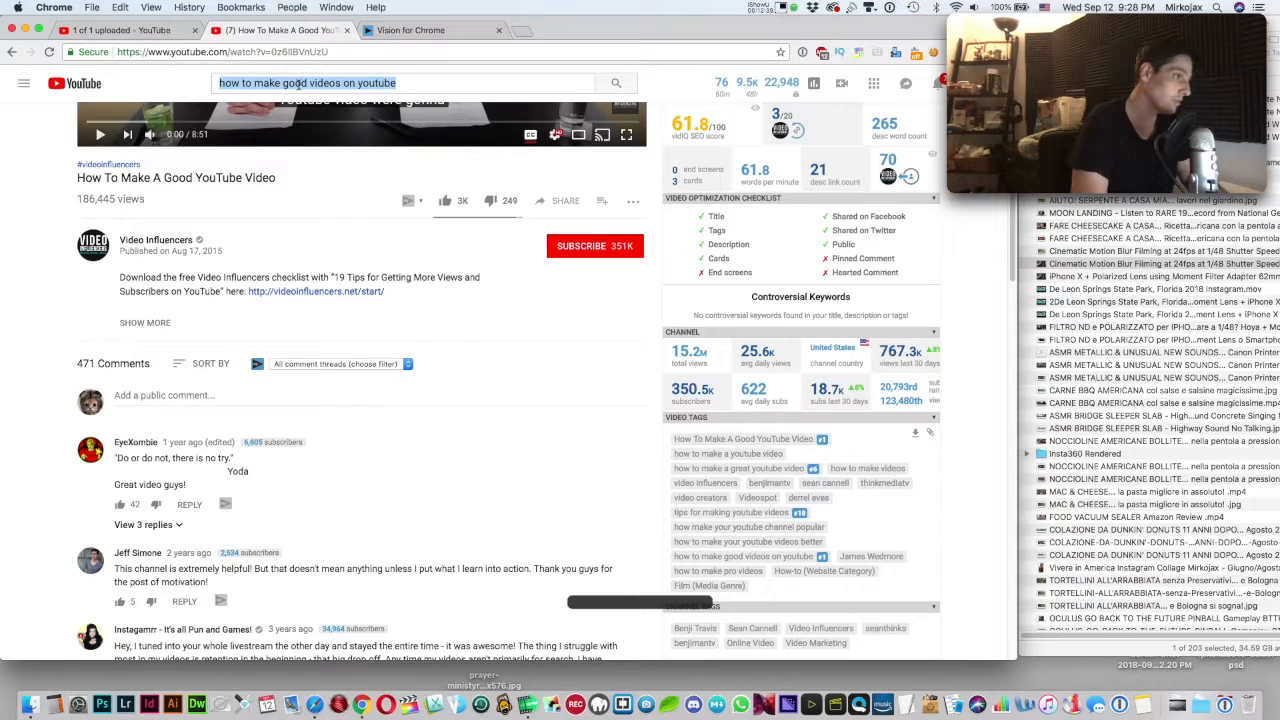
click(300, 88)
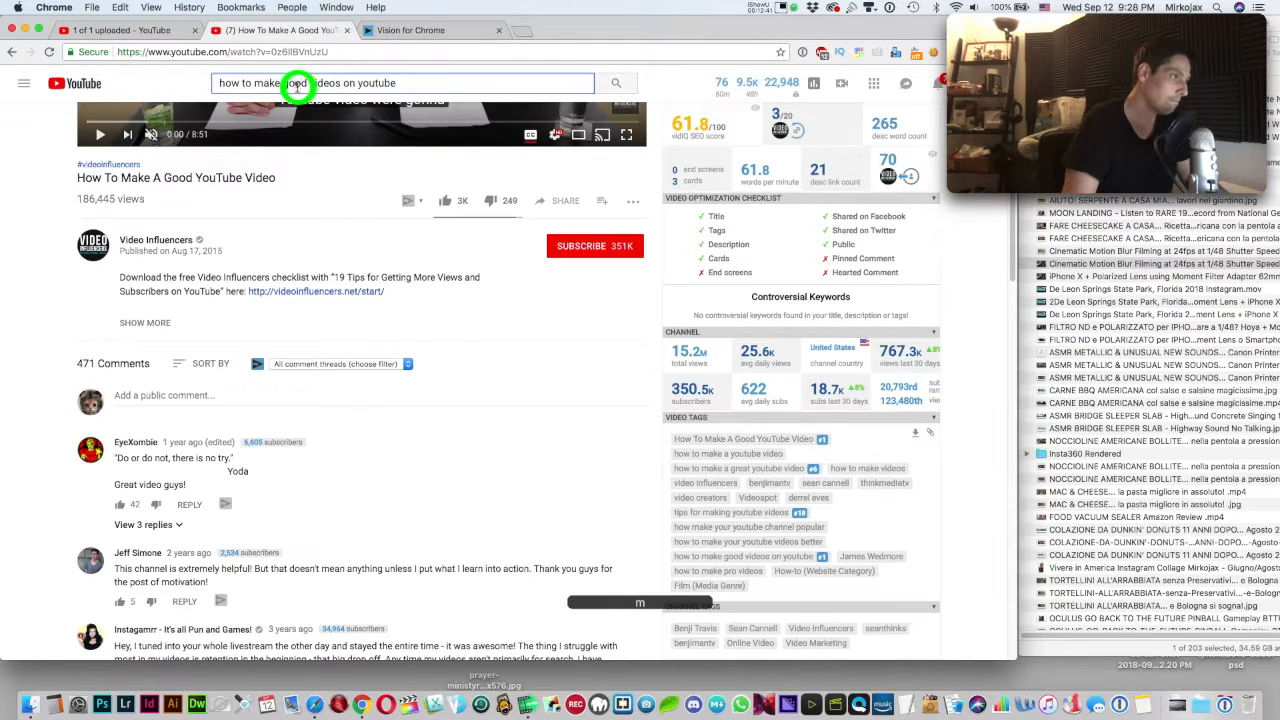
key(super+a)
text(mirkoa)
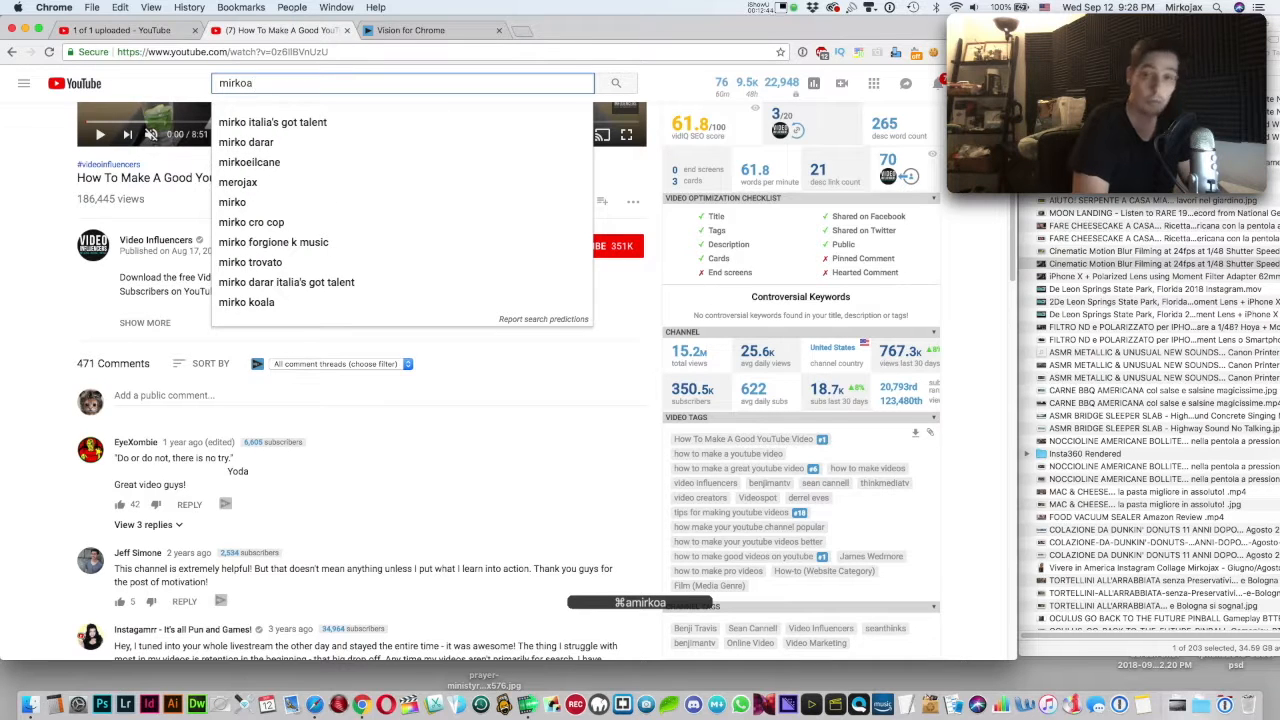
key(BackSpace)
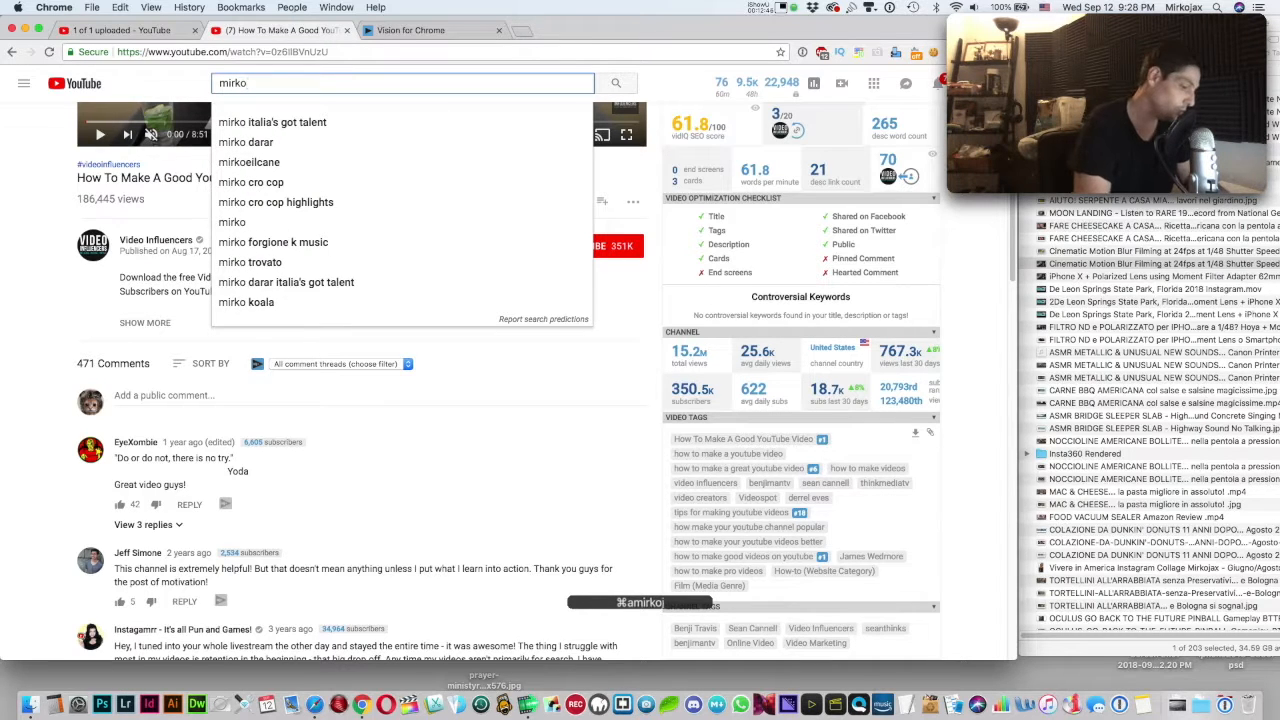
text(joax)
key(BackSpace)
key(BackSpace)
key(BackSpace)
text(ax)
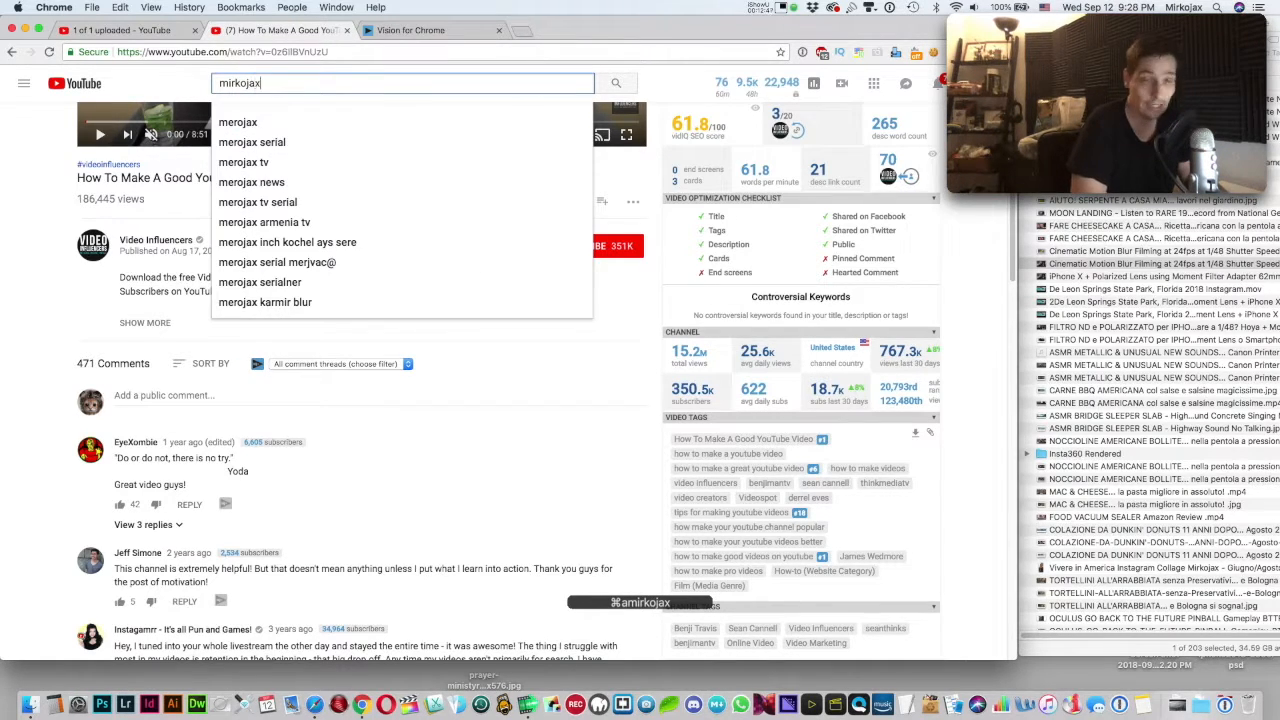
key(Return)
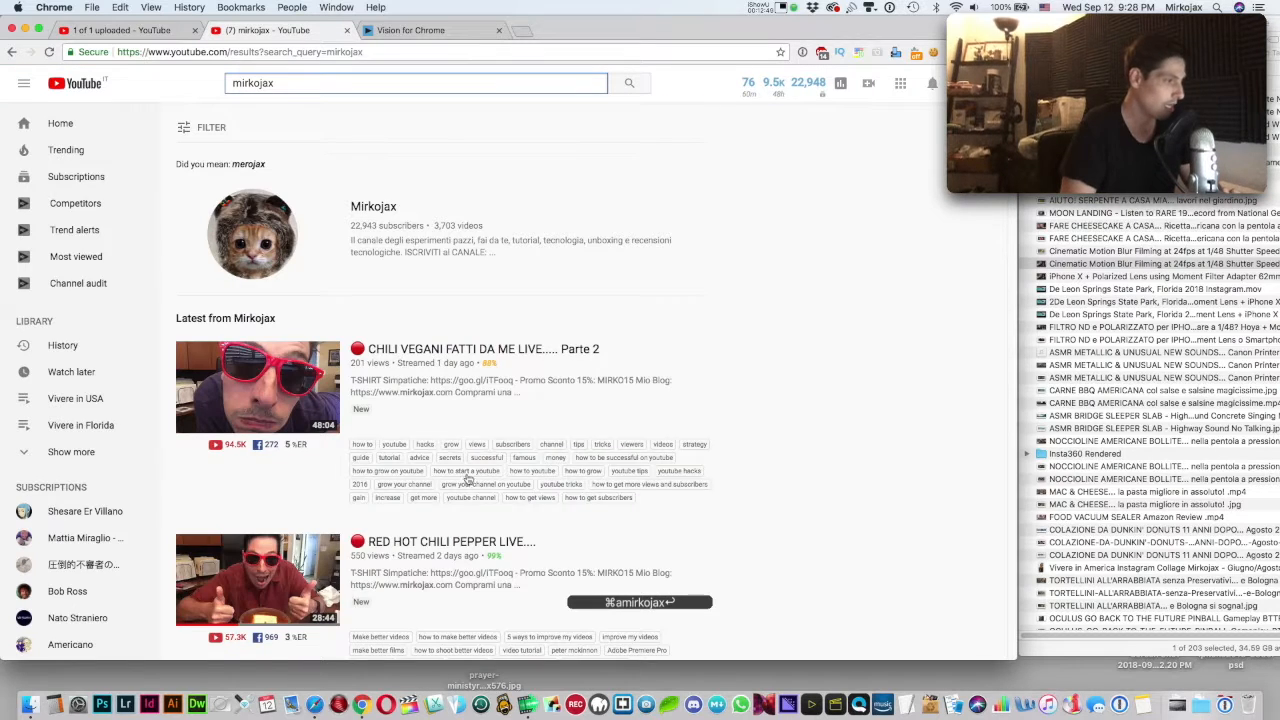
Open the Mirkojax channel, play the wireless AirPods video from its popular uploads and pause it
click(263, 228)
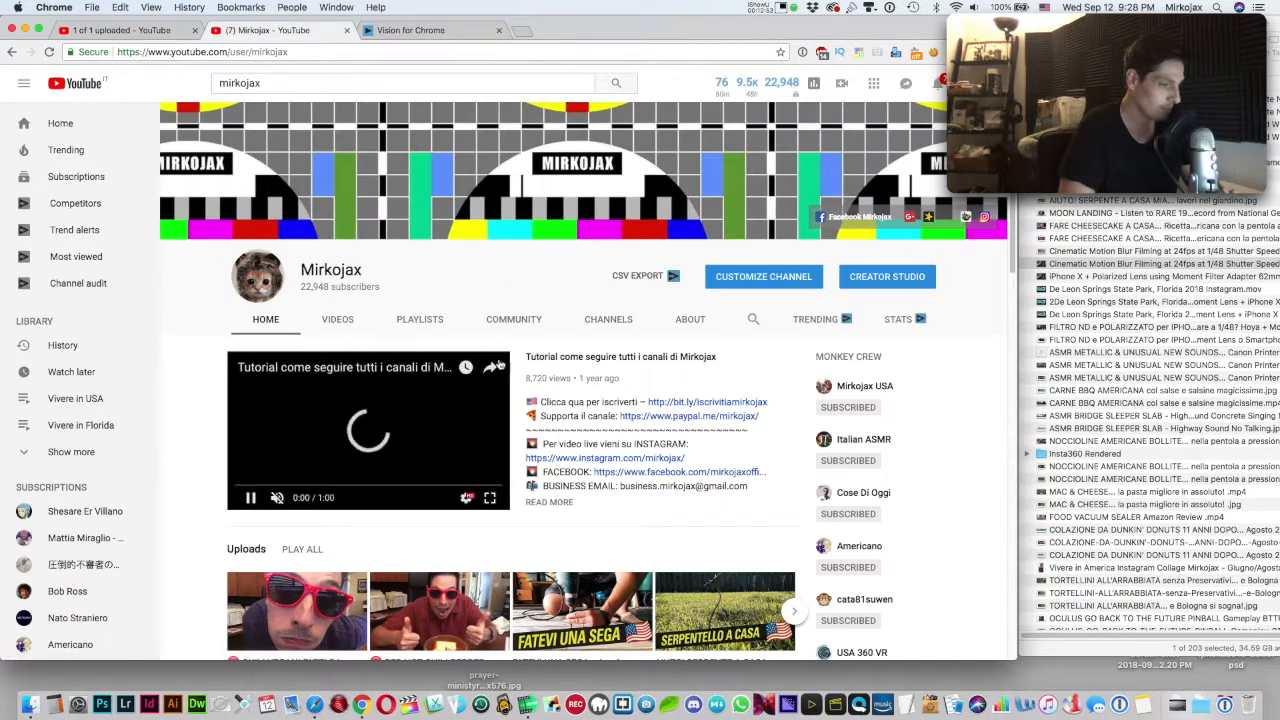
scroll(310, 312, down, 2)
scroll(615, 441, down, 5)
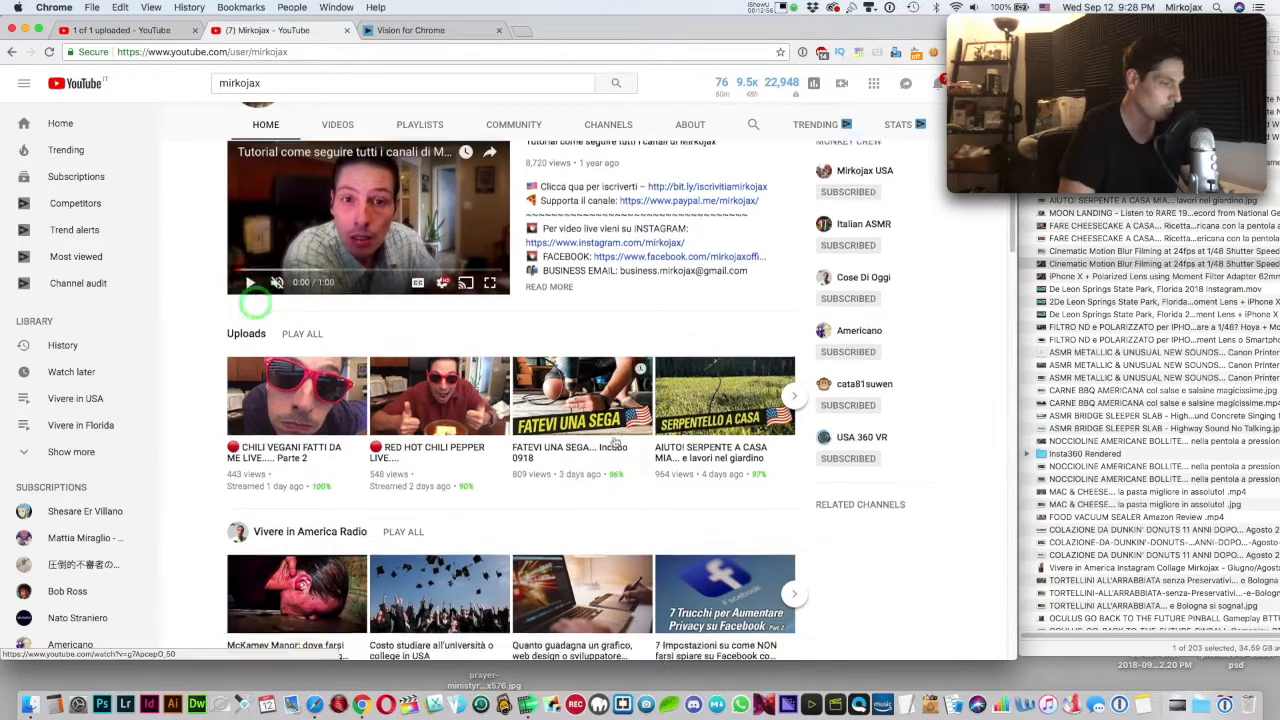
scroll(615, 441, down, 3)
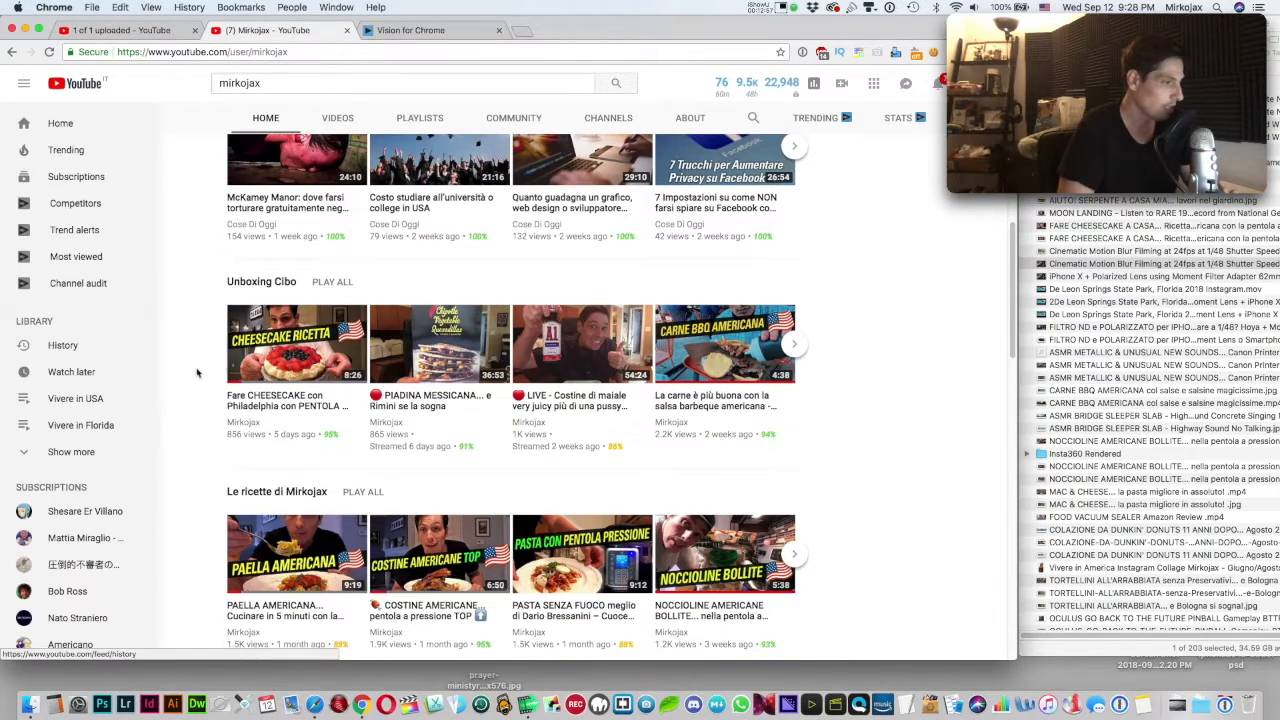
scroll(773, 416, down, 8)
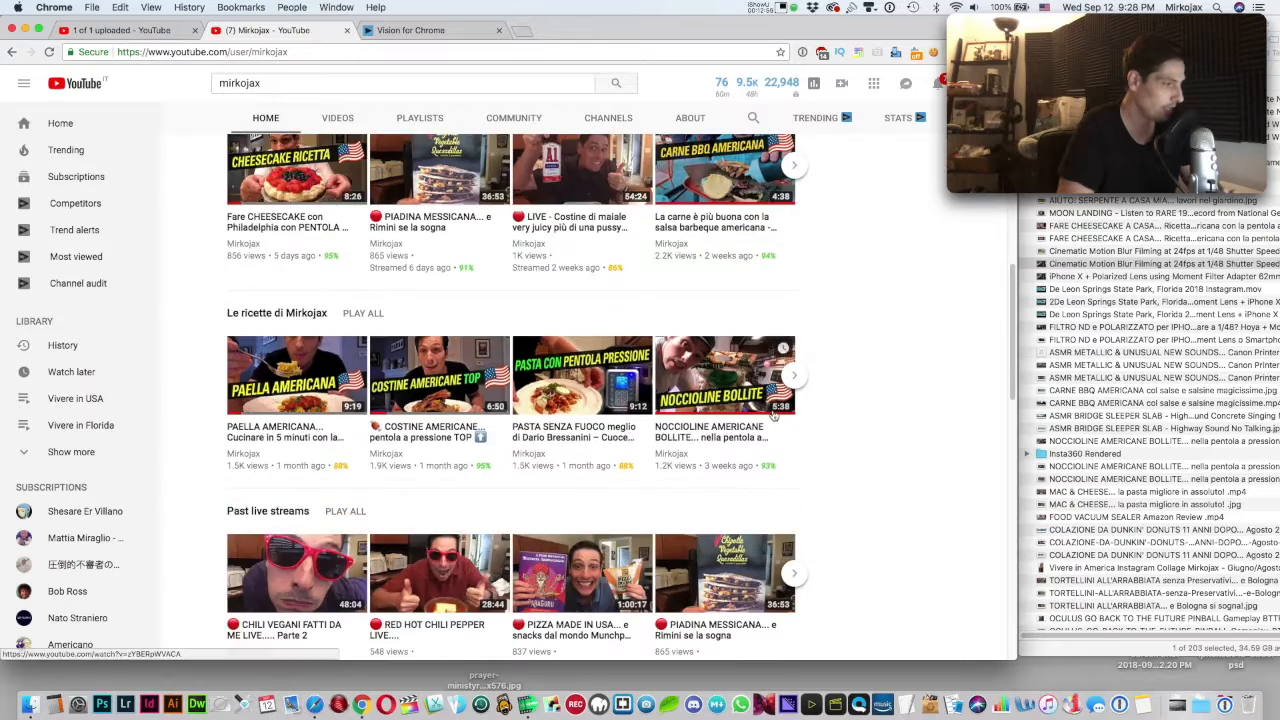
scroll(773, 416, down, 9)
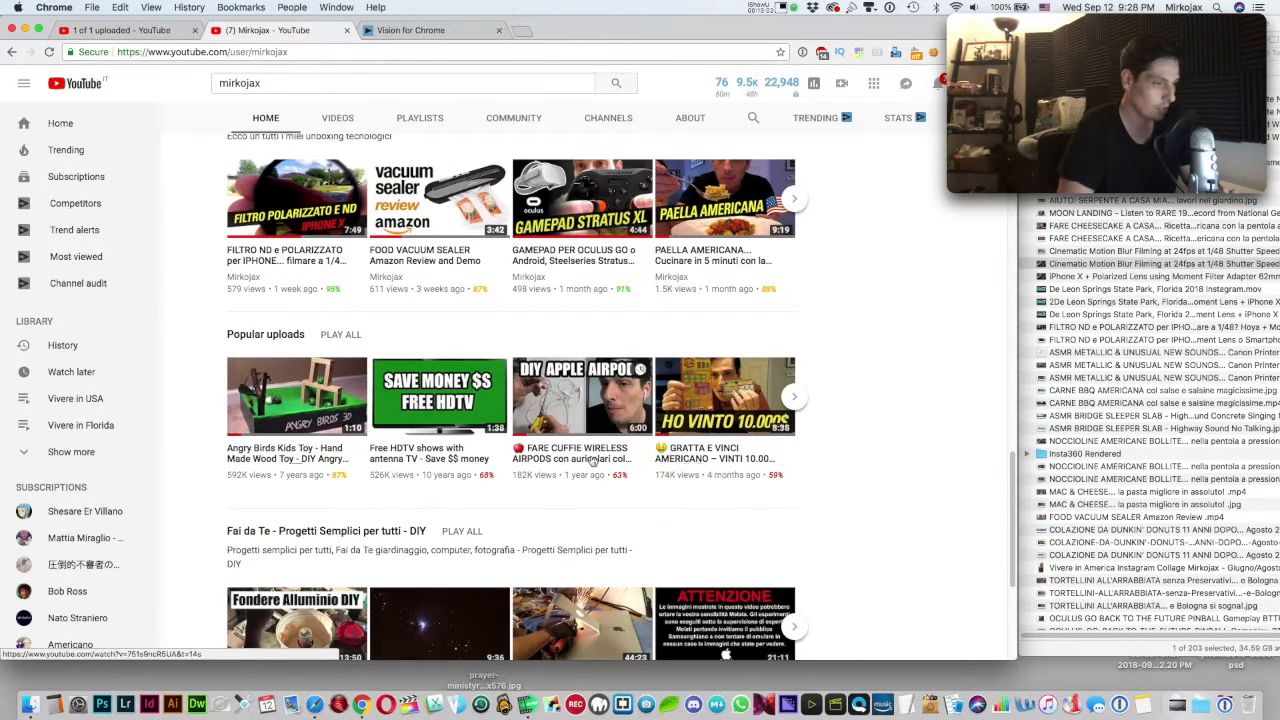
click(592, 458)
click(101, 426)
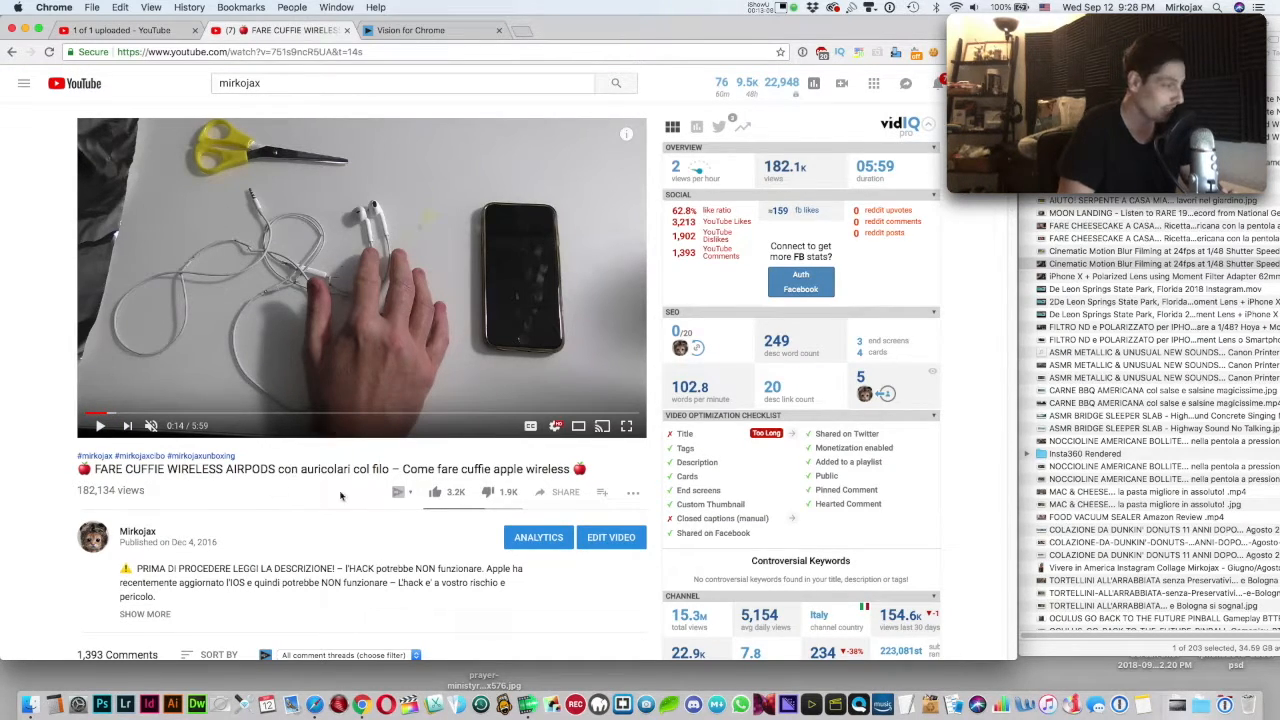
Examine the AirPods video's tag rankings, title, SEO score breakdown and top referrers in vidIQ
scroll(868, 532, down, 6)
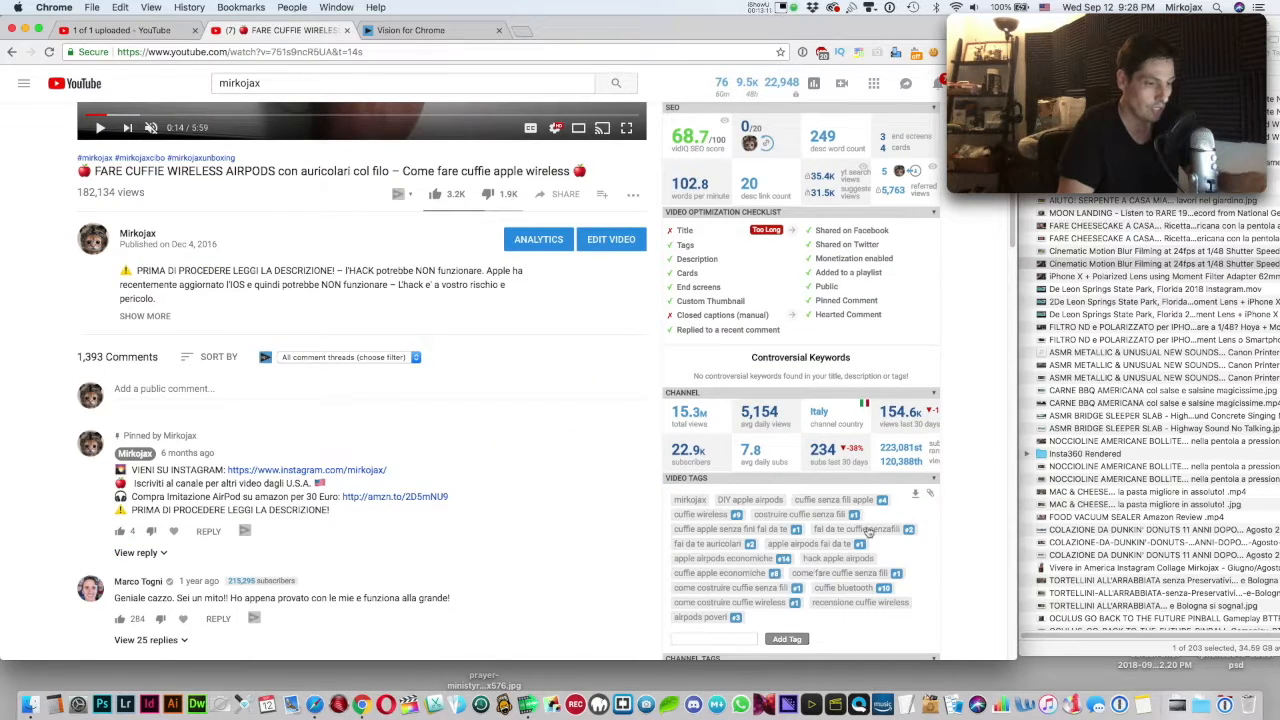
scroll(916, 583, down, 3)
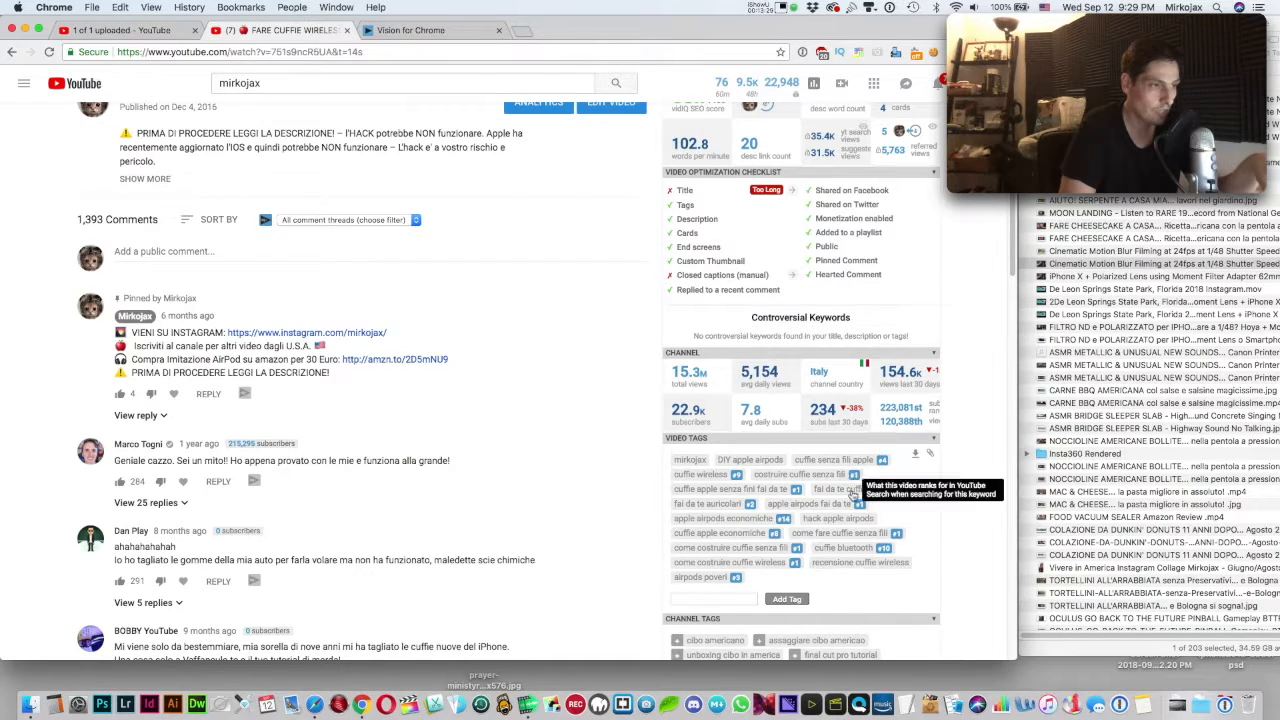
scroll(700, 400, up, 3)
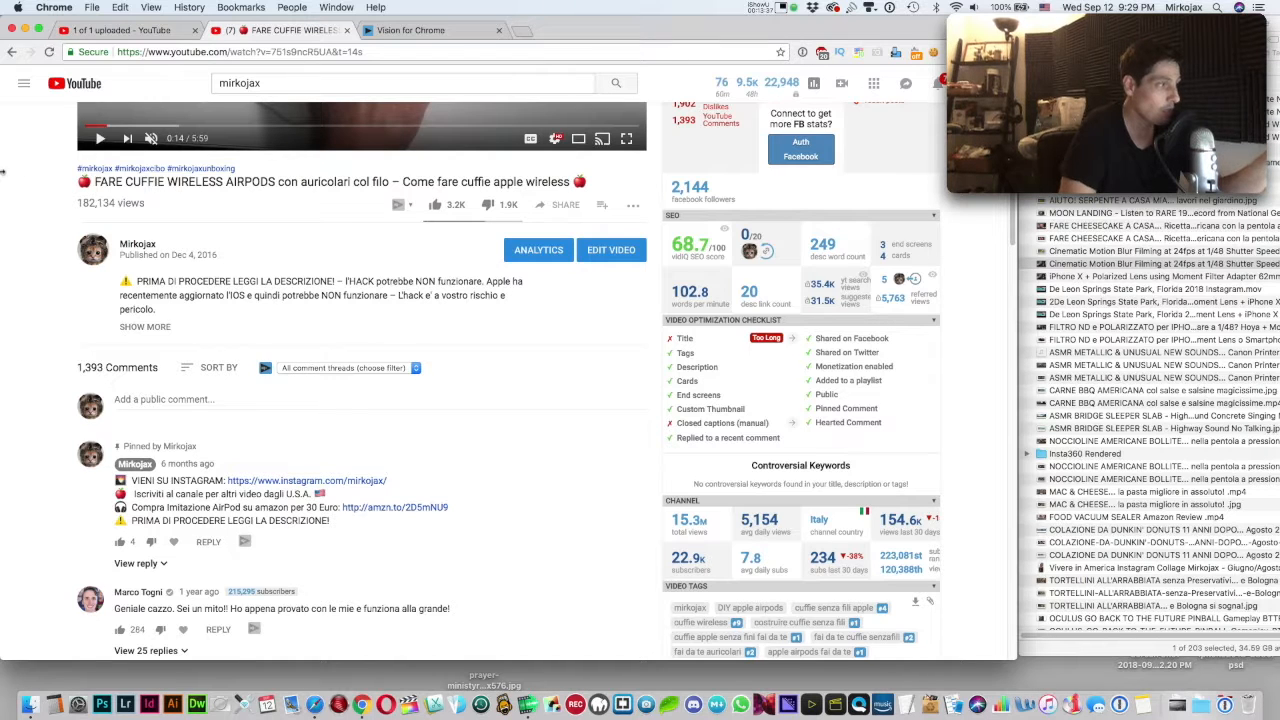
drag(100, 182, 369, 182)
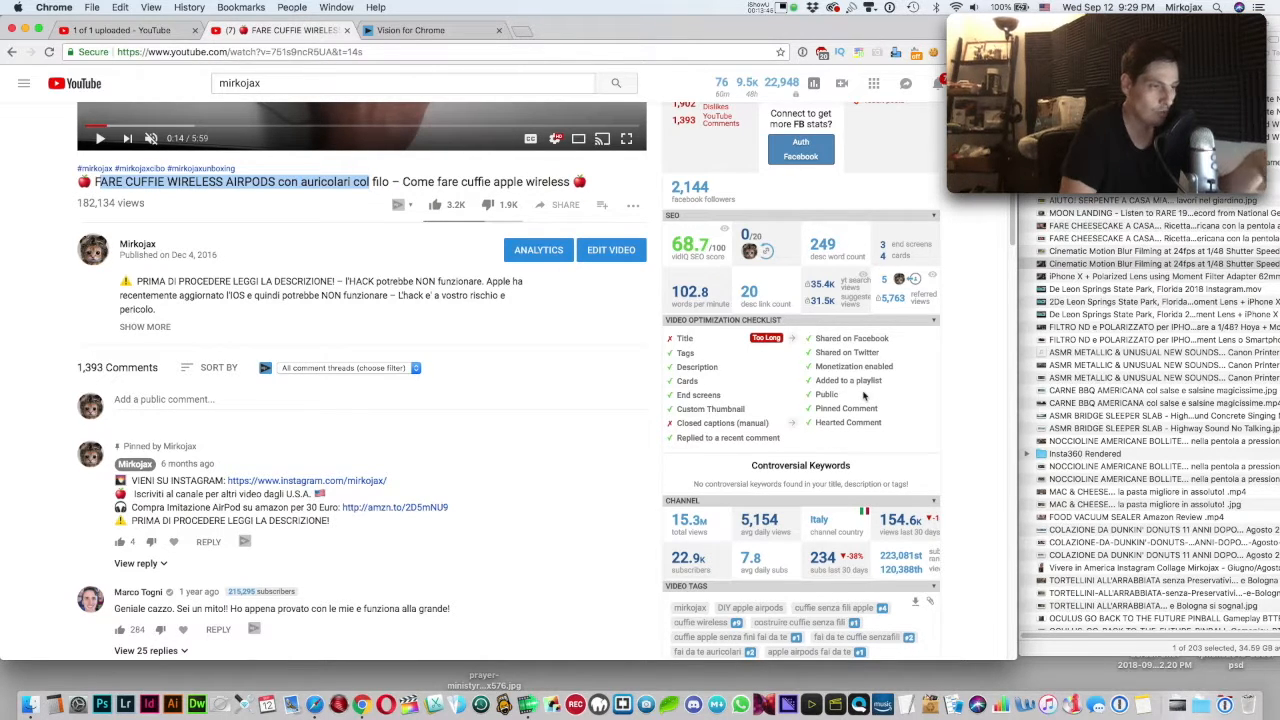
mouse_move(704, 249)
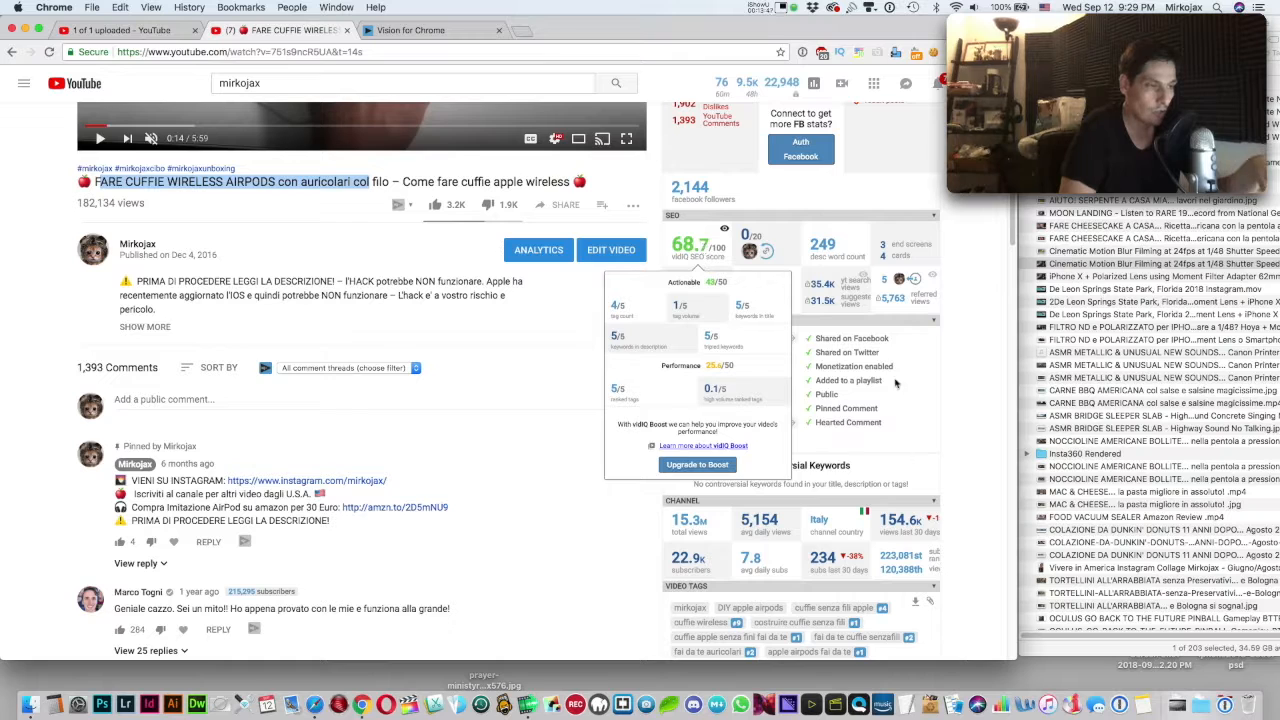
mouse_move(910, 302)
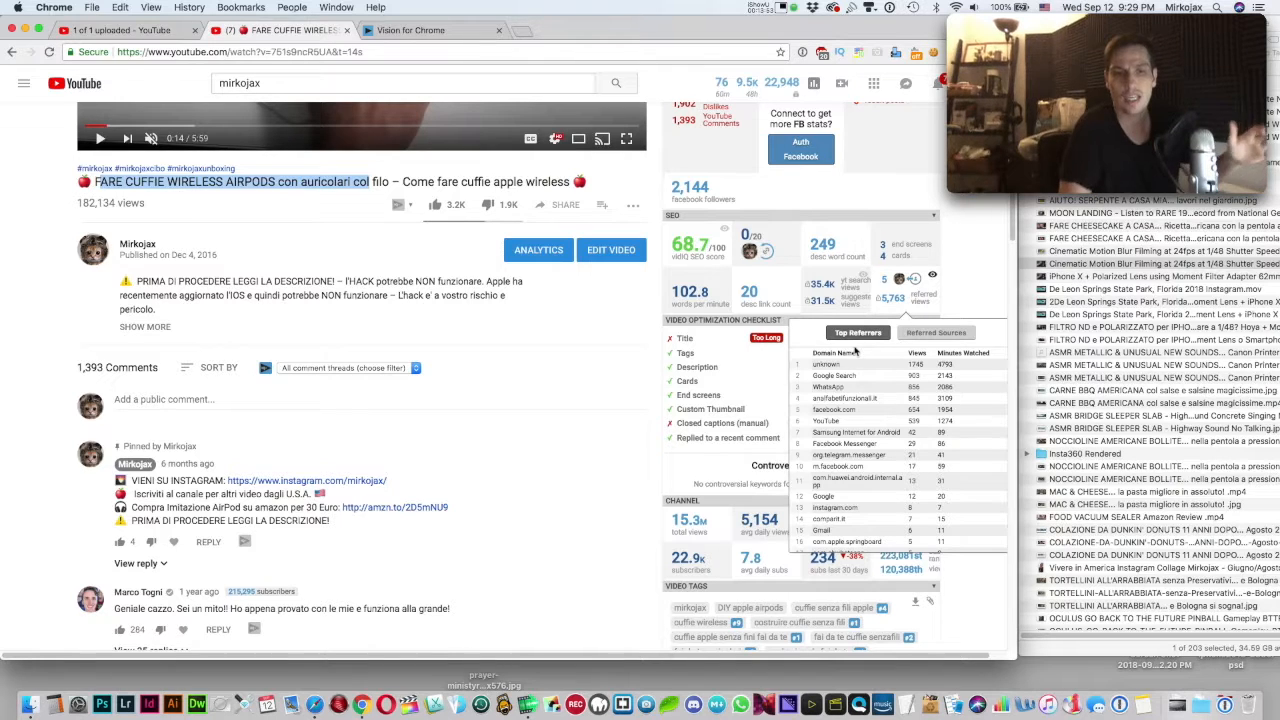
Return to the upload page and review the draft's tags, description, title and vidIQ SEO checklist
click(405, 30)
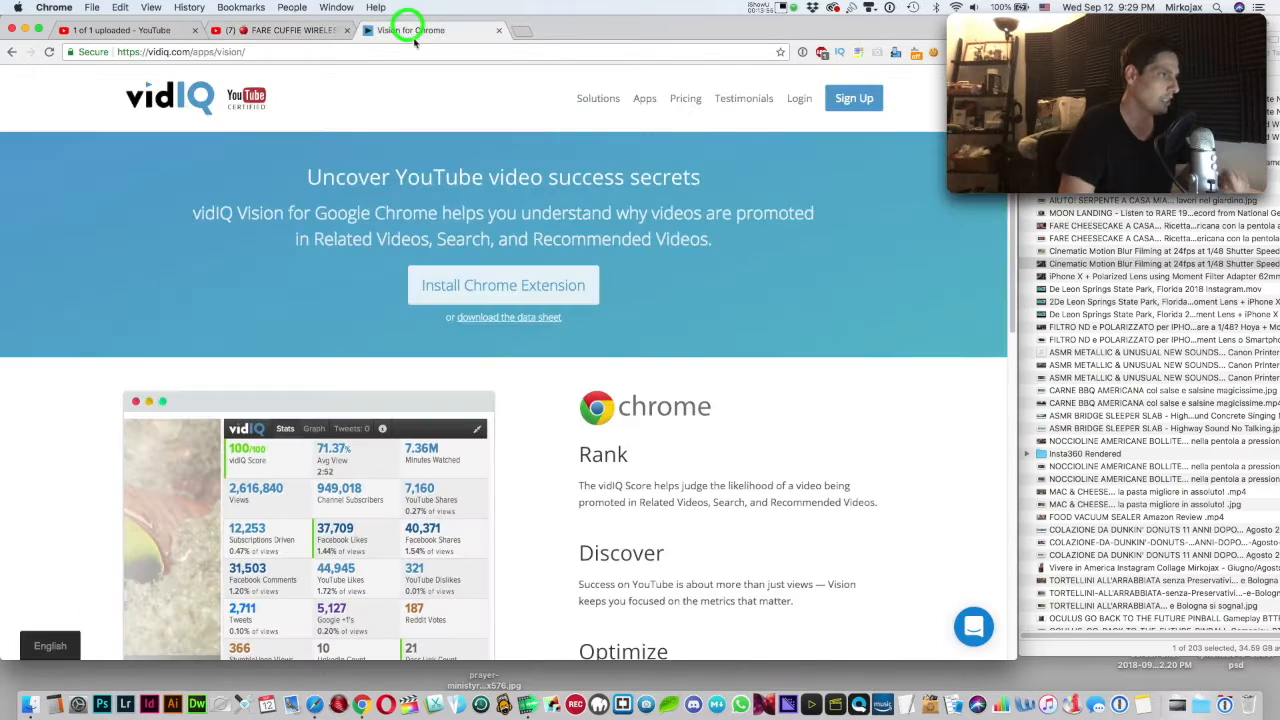
click(150, 30)
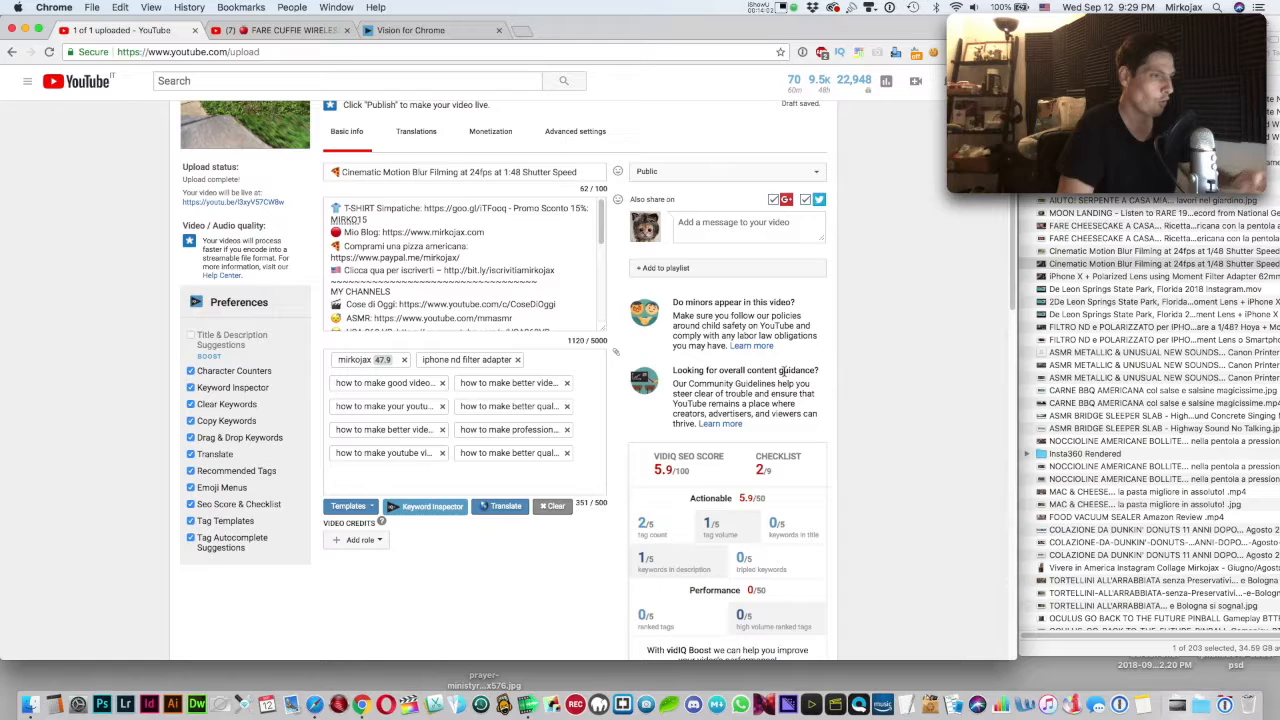
click(458, 481)
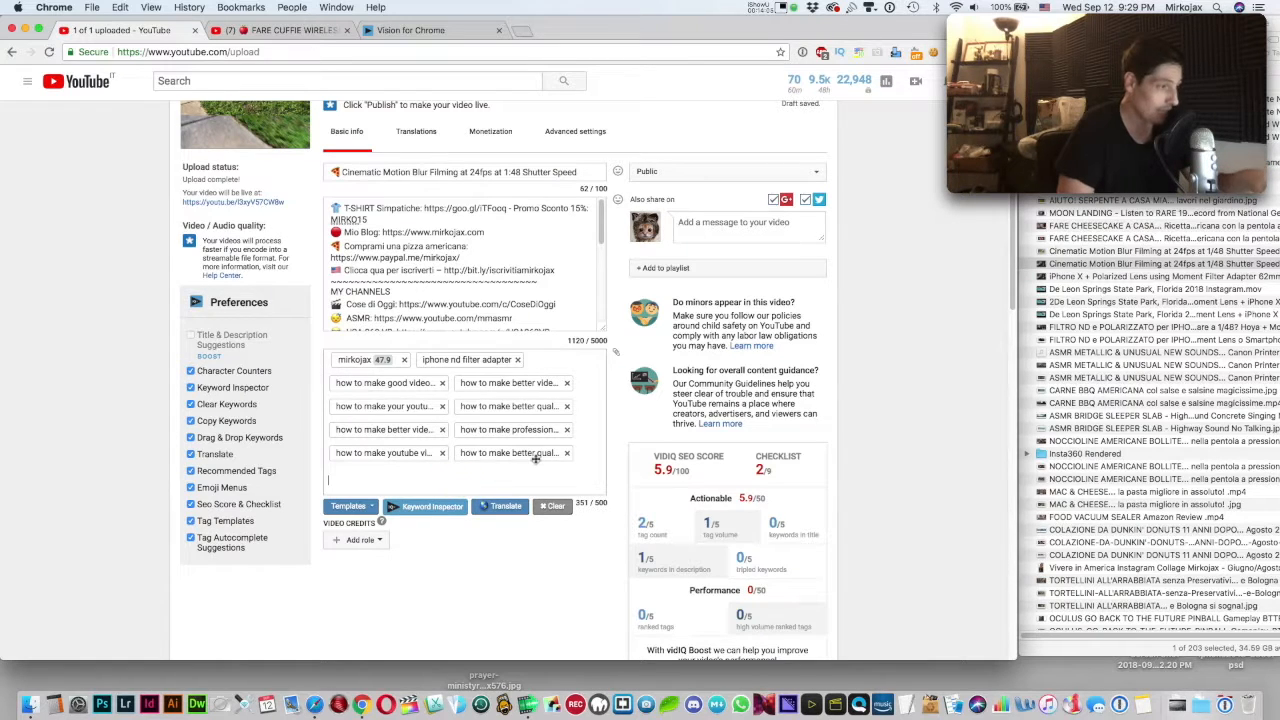
drag(481, 246, 457, 318)
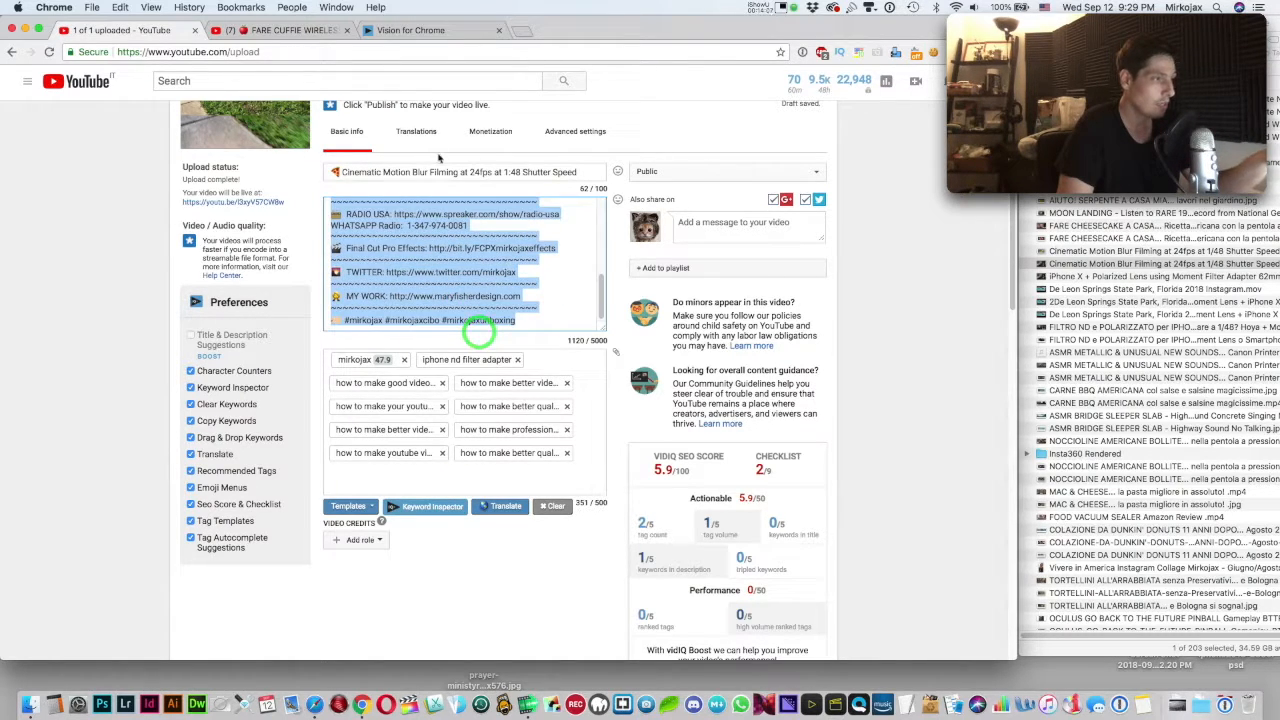
drag(429, 170, 523, 170)
scroll(859, 444, down, 3)
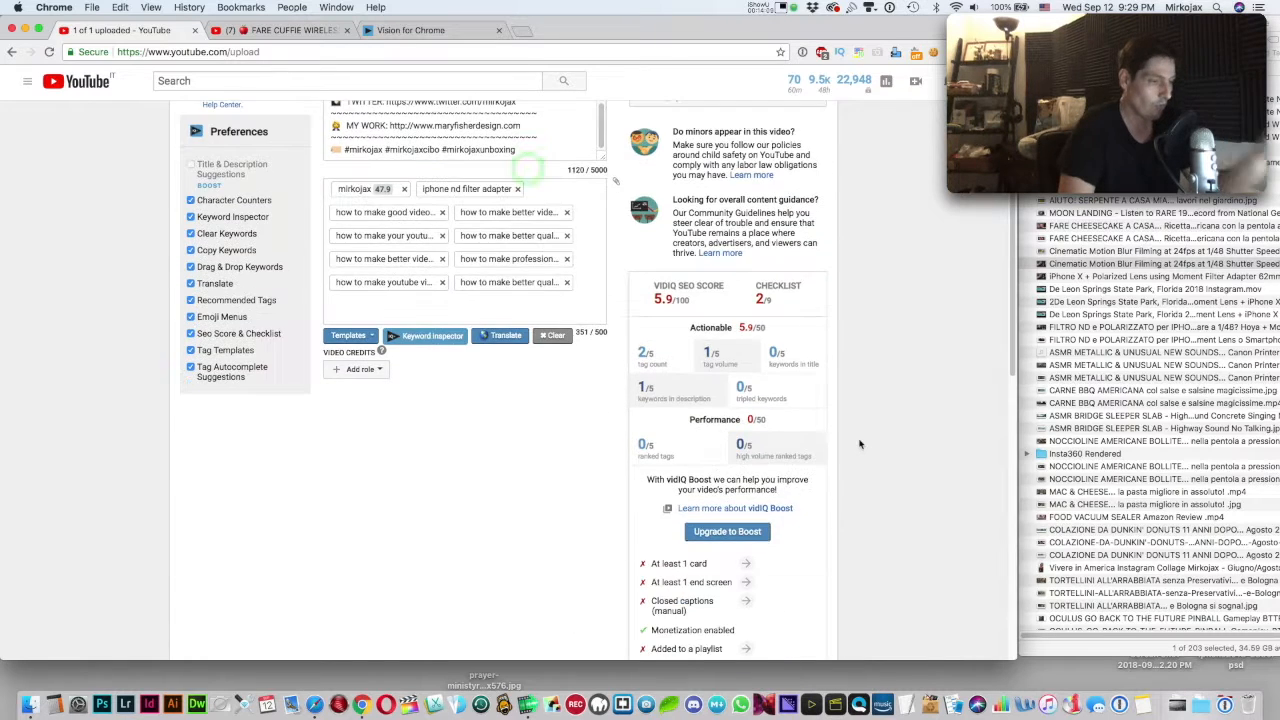
Set the video's visibility to Private and save the change
scroll(859, 444, down, 2)
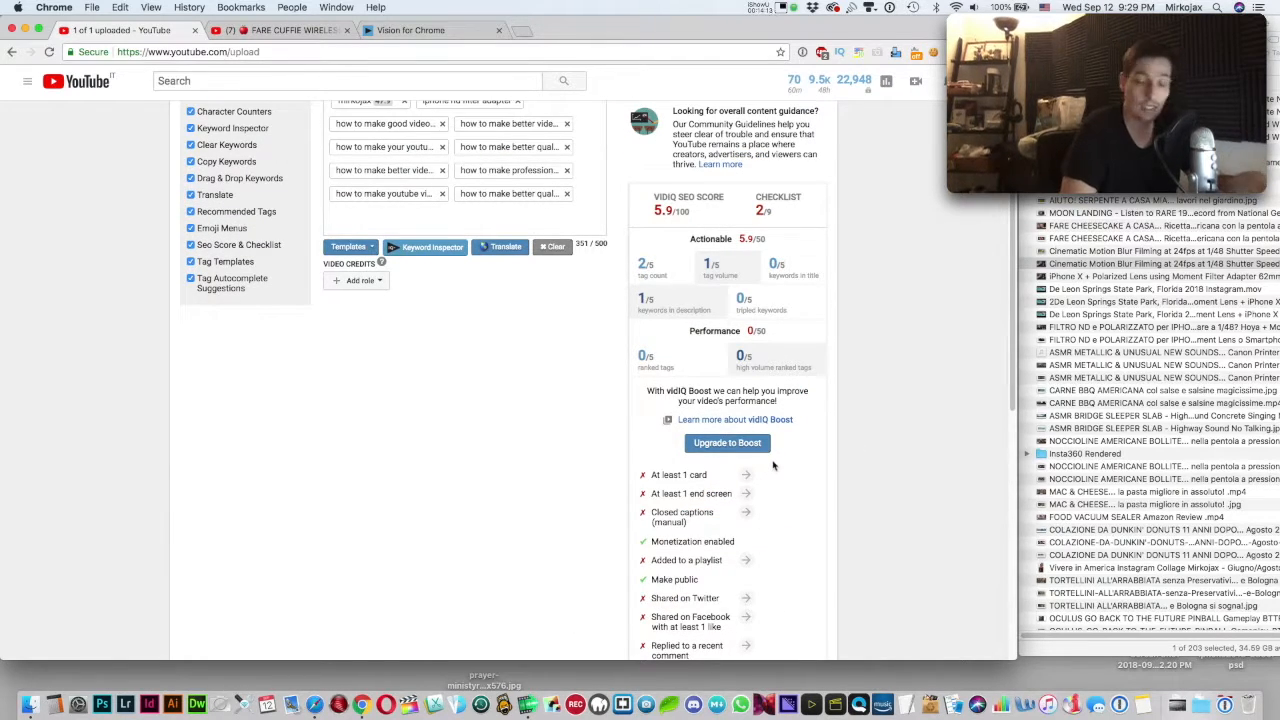
scroll(788, 482, down, 1)
scroll(788, 482, up, 6)
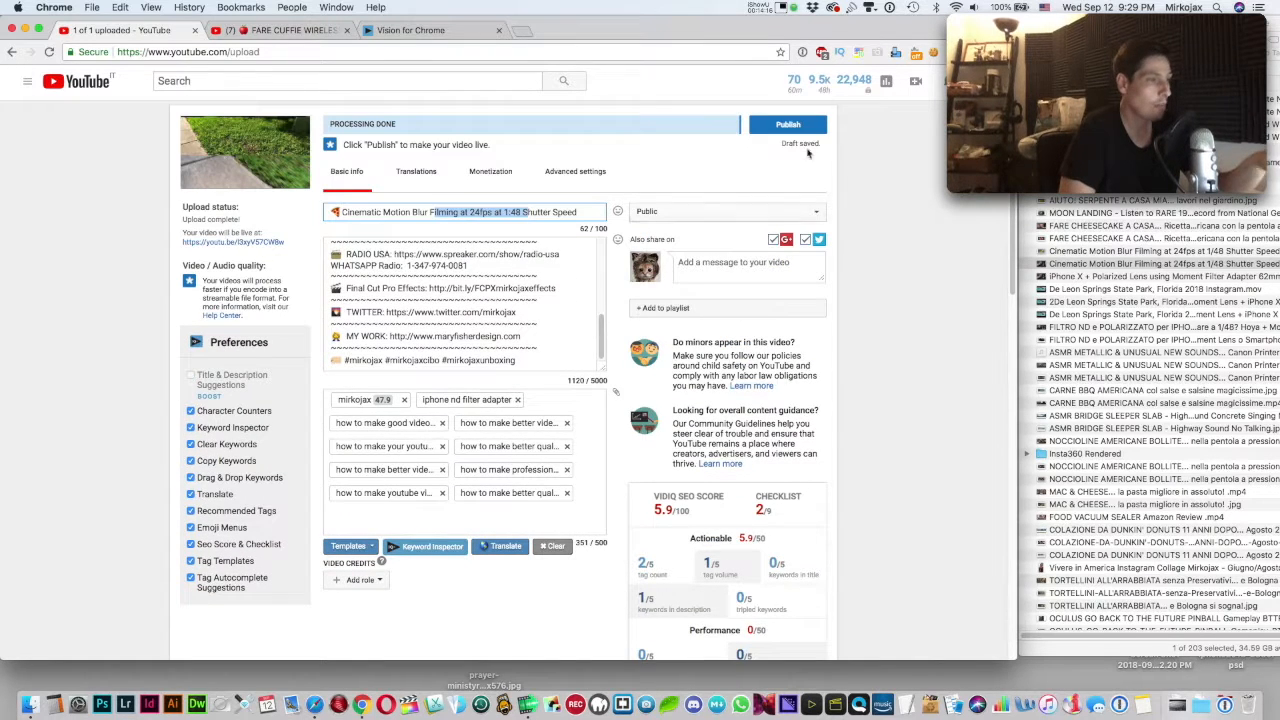
click(686, 211)
click(680, 236)
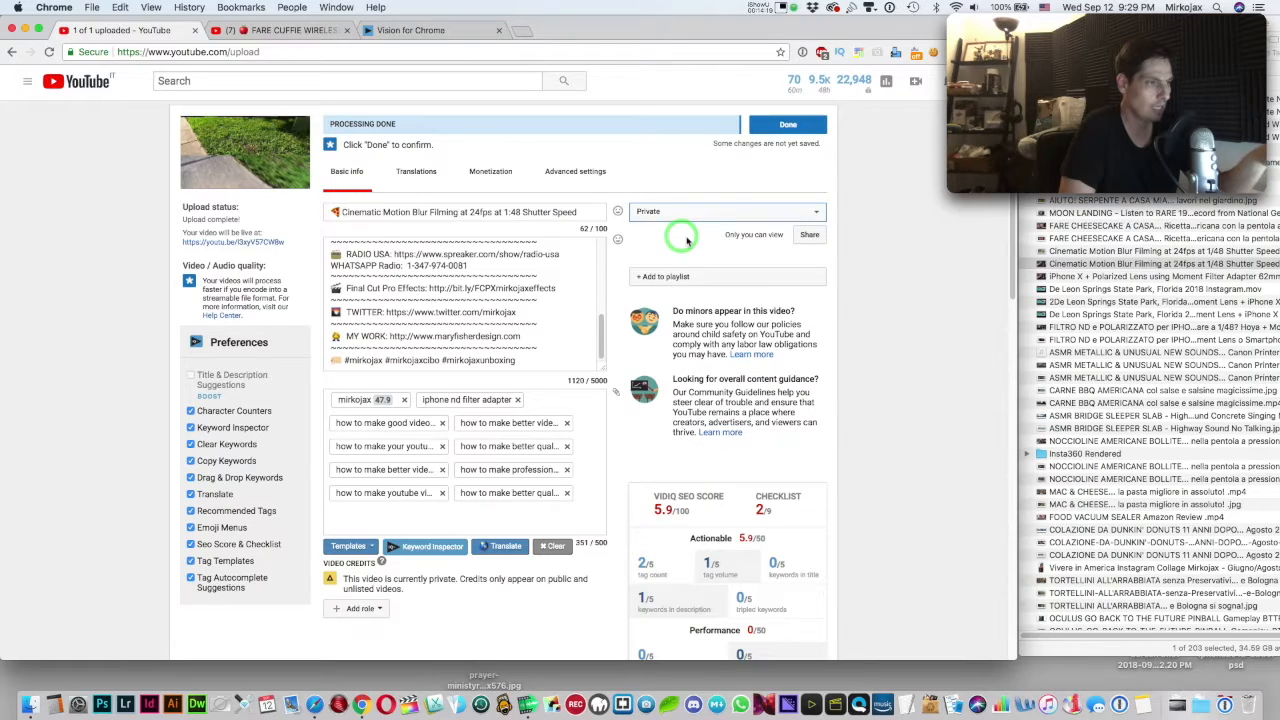
click(802, 129)
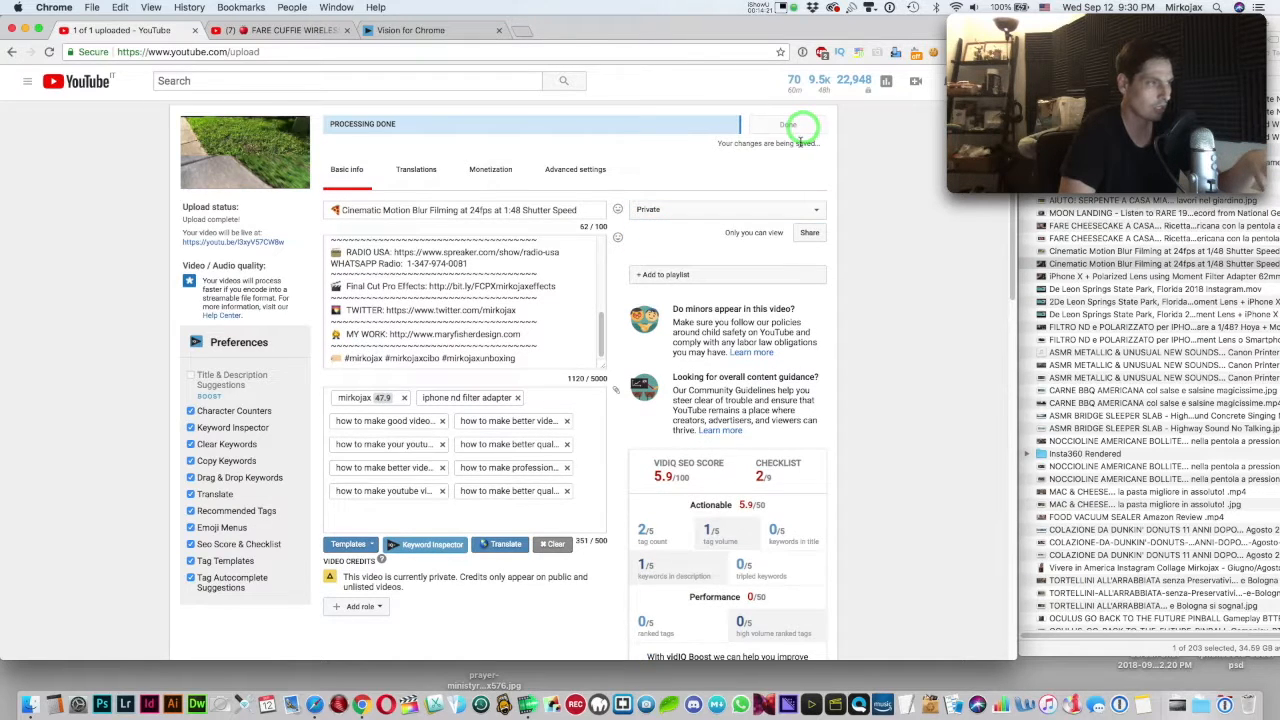
Return to editing the video, open its end screen editor from the vidIQ checklist and pause the preview
click(800, 126)
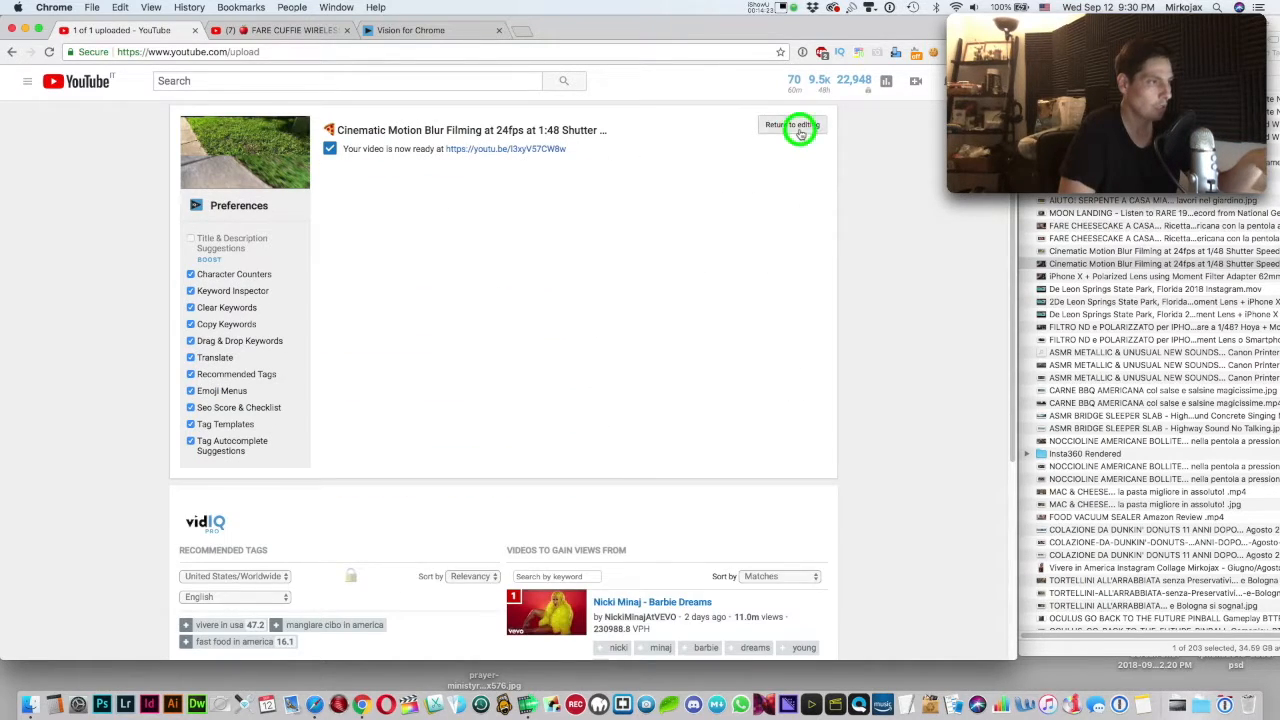
scroll(697, 498, down, 5)
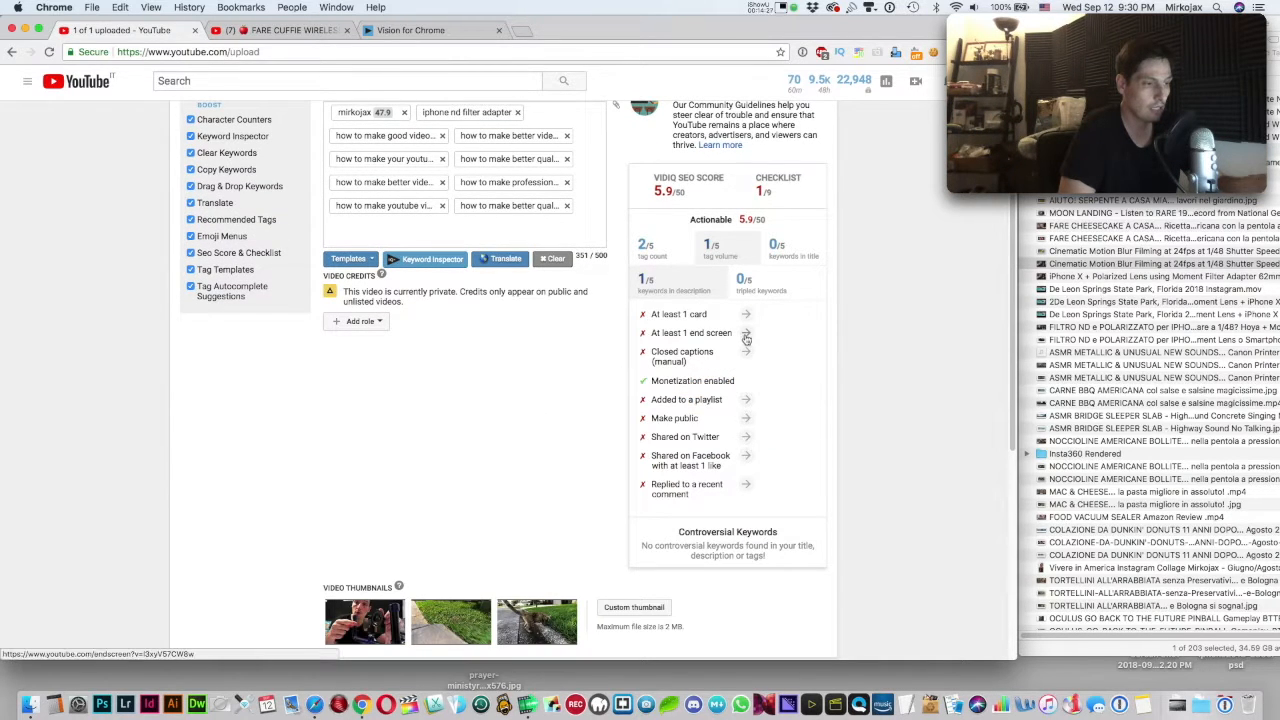
click(746, 334)
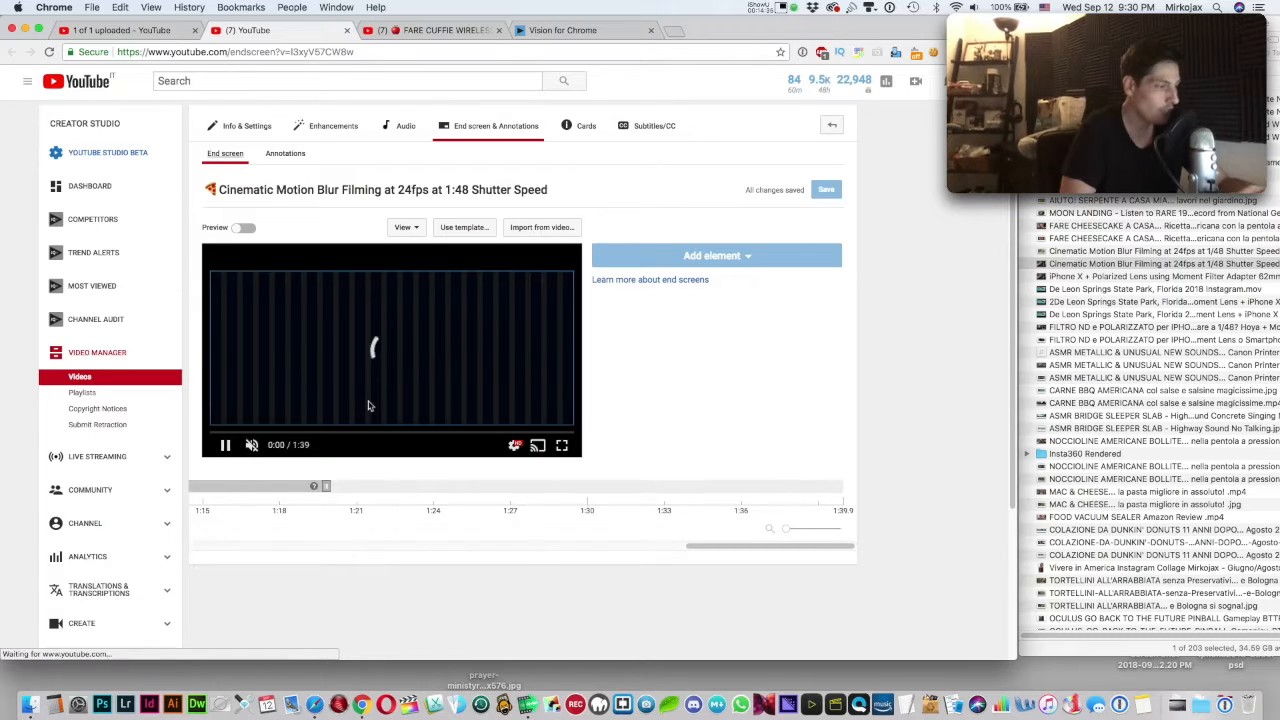
click(224, 445)
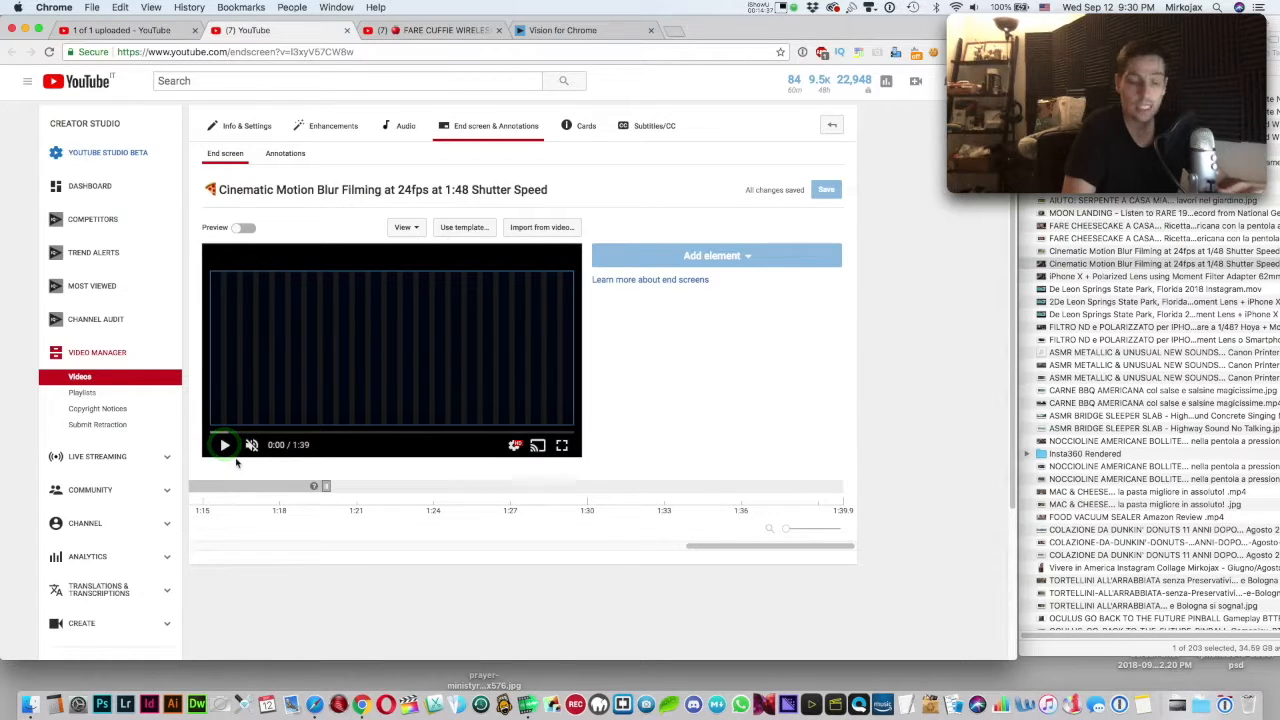
Import the end screen from the "FATEVI UNA SEGA... Incubo 0918" video
click(480, 226)
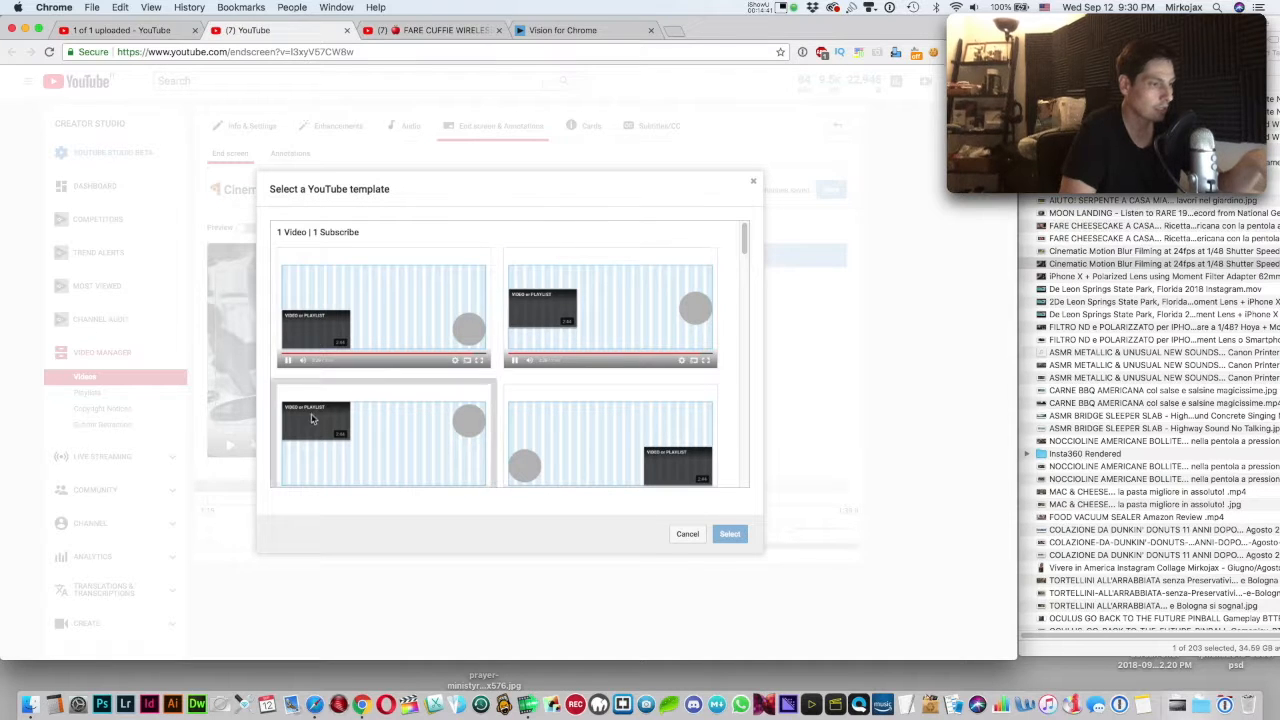
click(753, 181)
click(534, 230)
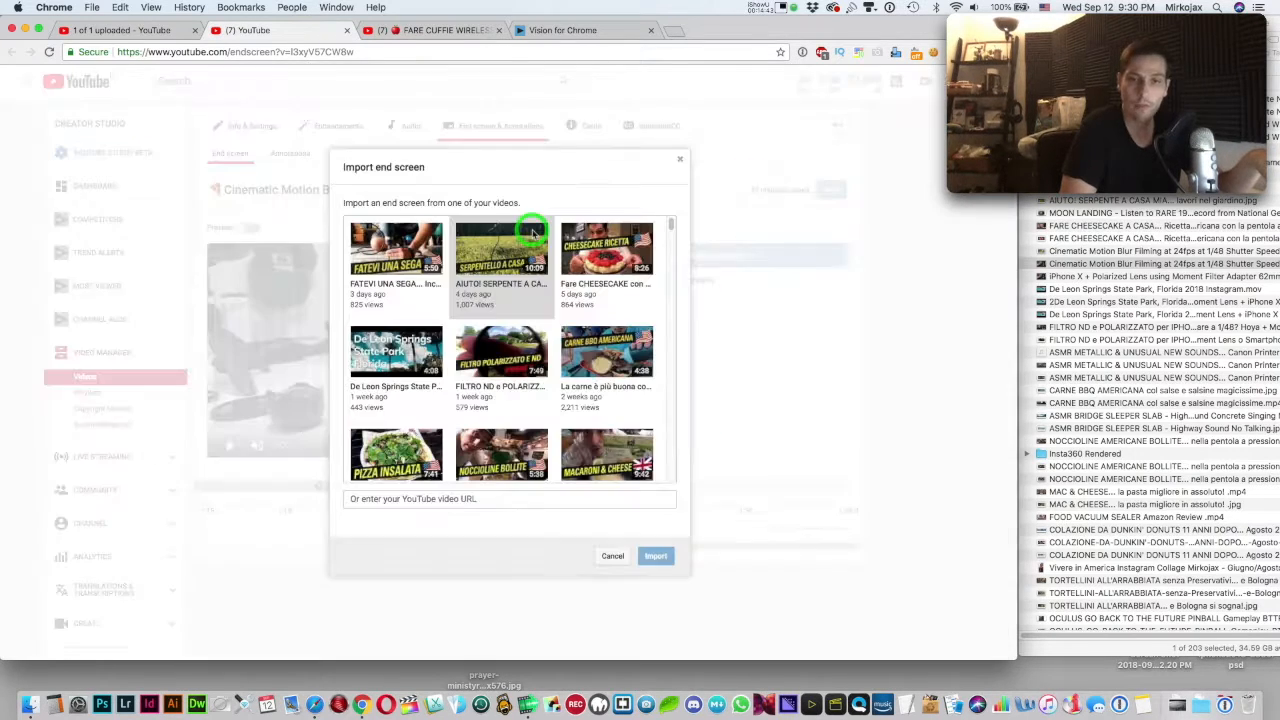
click(376, 250)
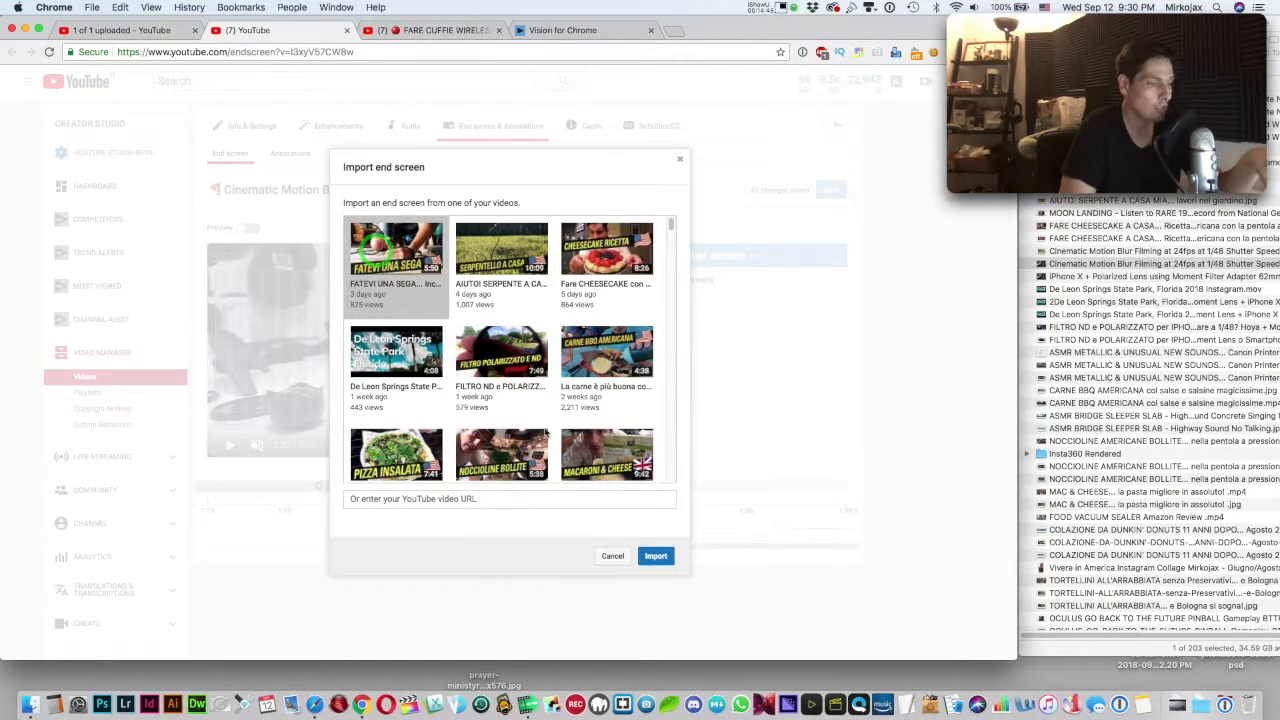
click(660, 556)
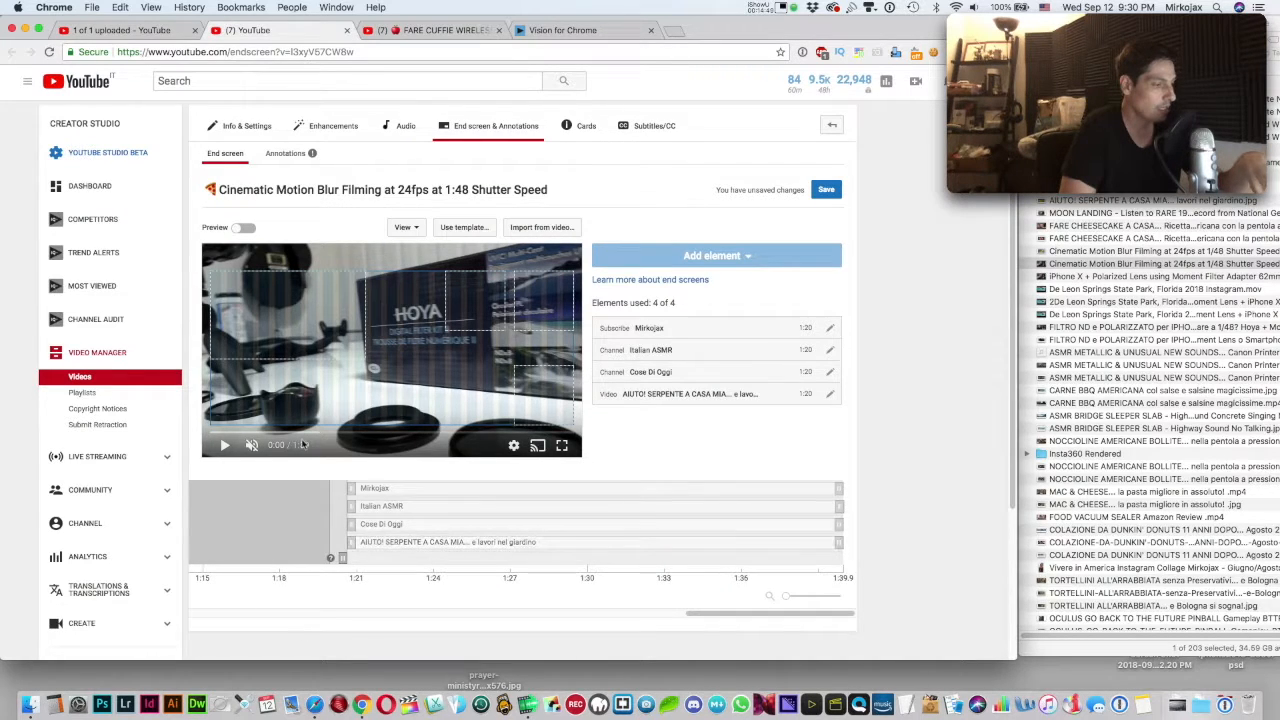
Preview the imported end screen elements around 1:20, select the suggested video element, and save the end screen
click(224, 445)
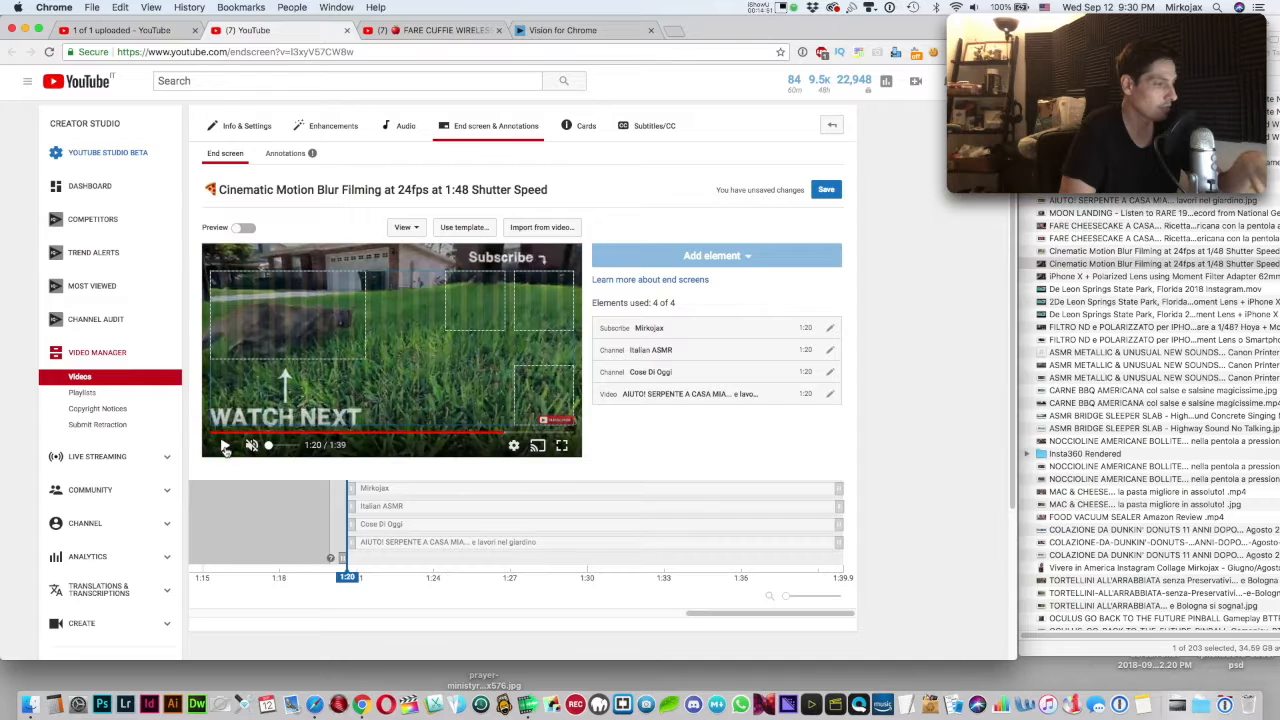
click(225, 446)
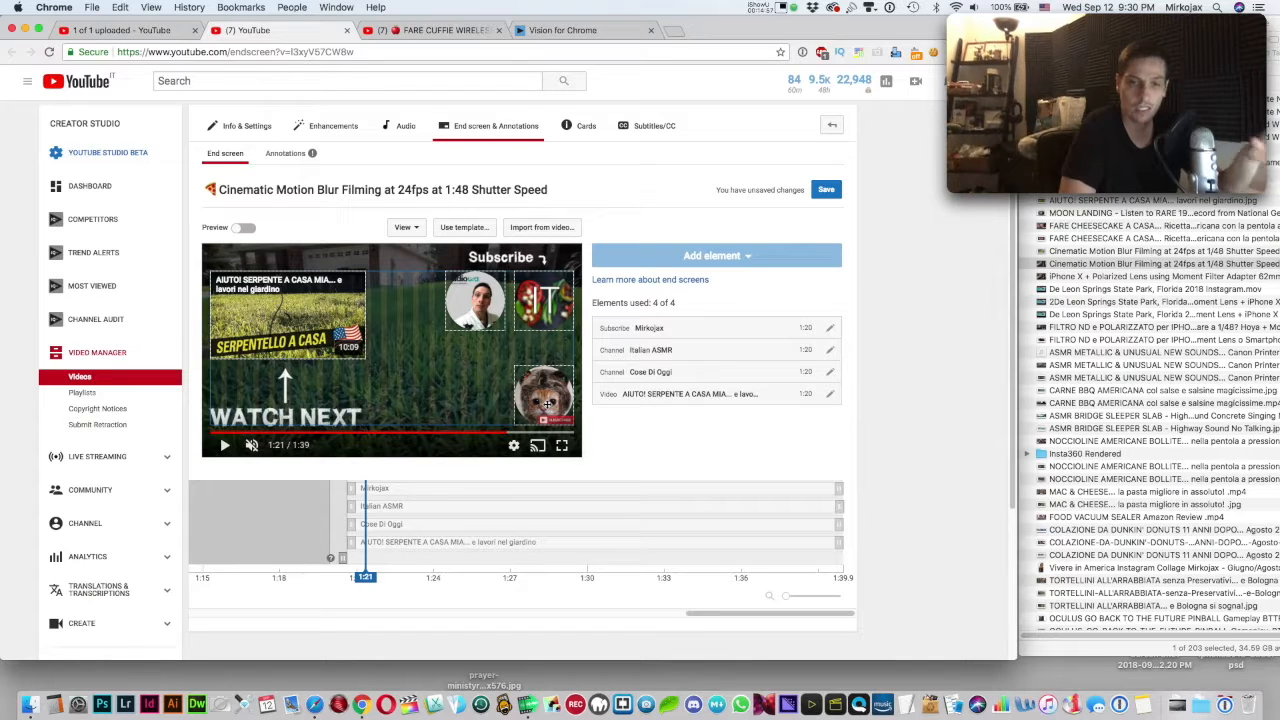
click(318, 313)
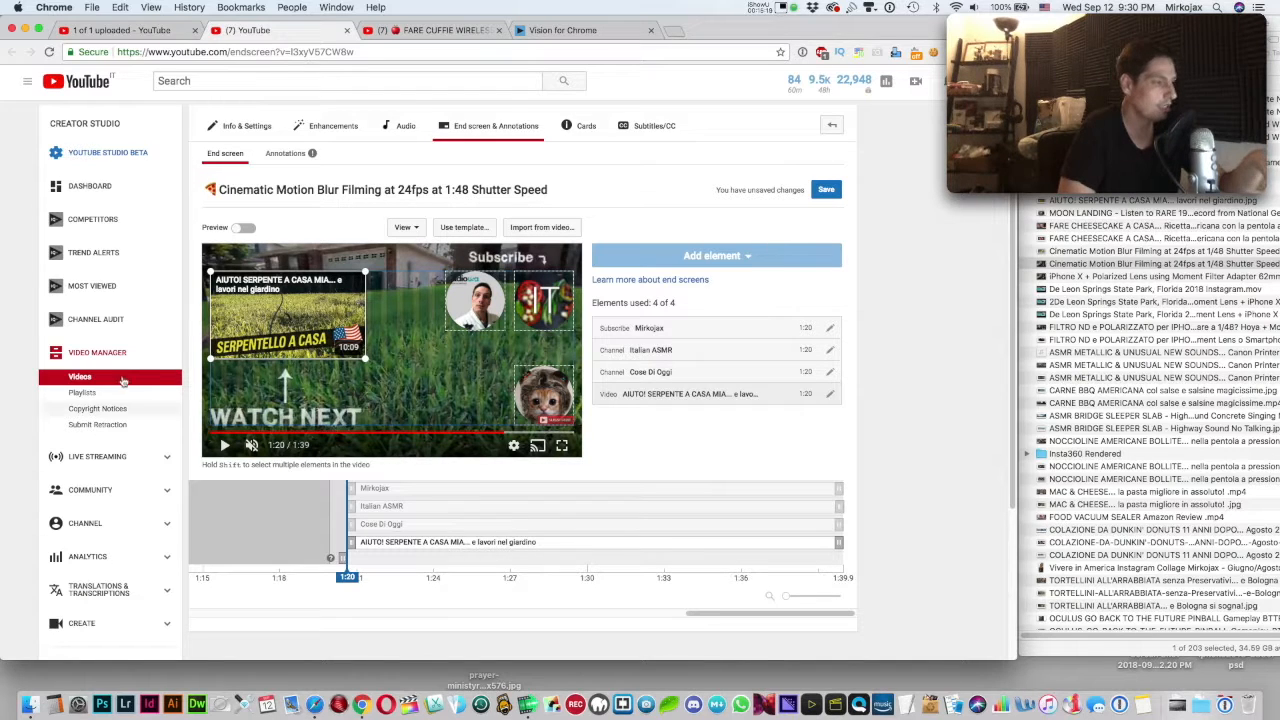
click(318, 330)
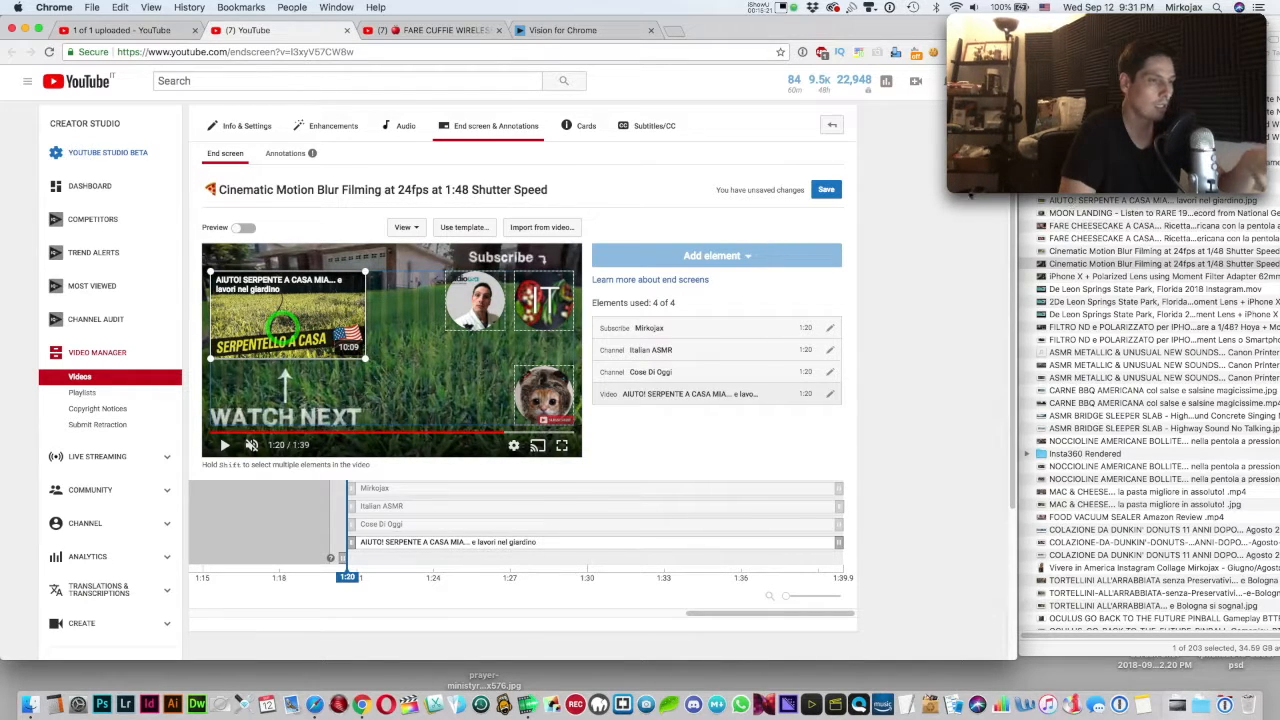
click(818, 189)
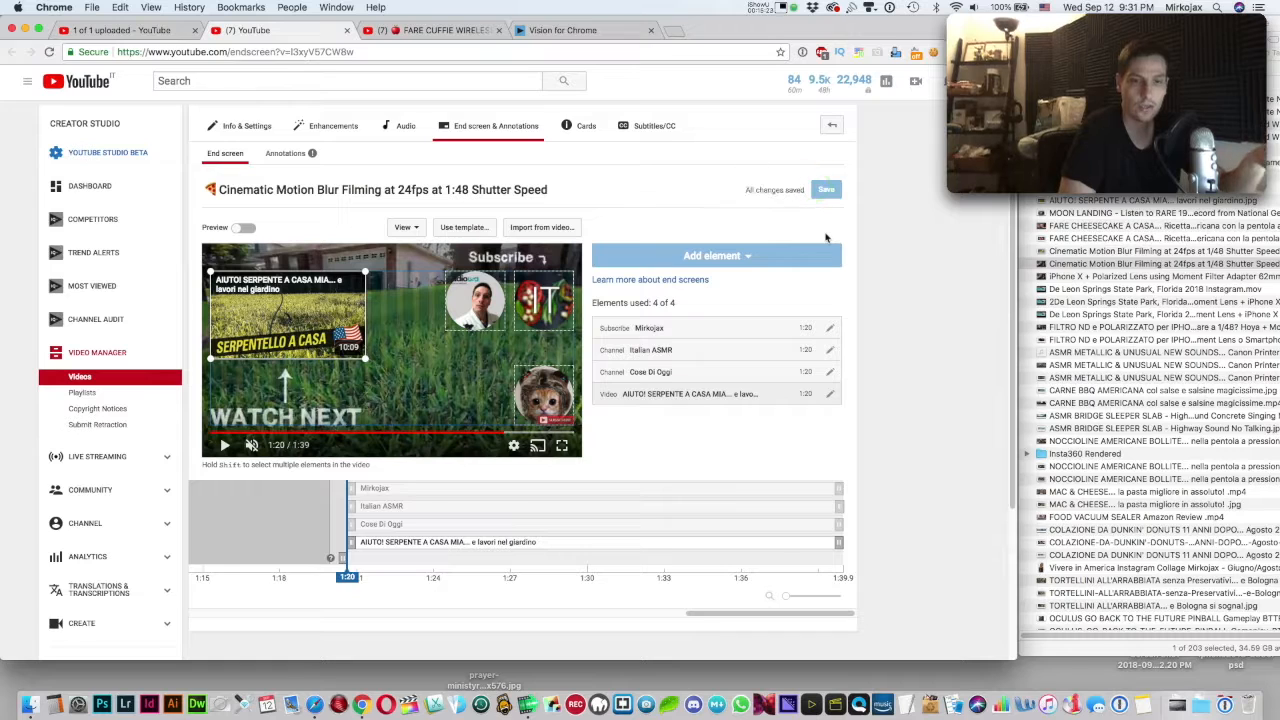
Open the video's cards editor and add a video card at 0:24 linking to "FATEVI UNA SEGA... Incubo 0918"
click(579, 126)
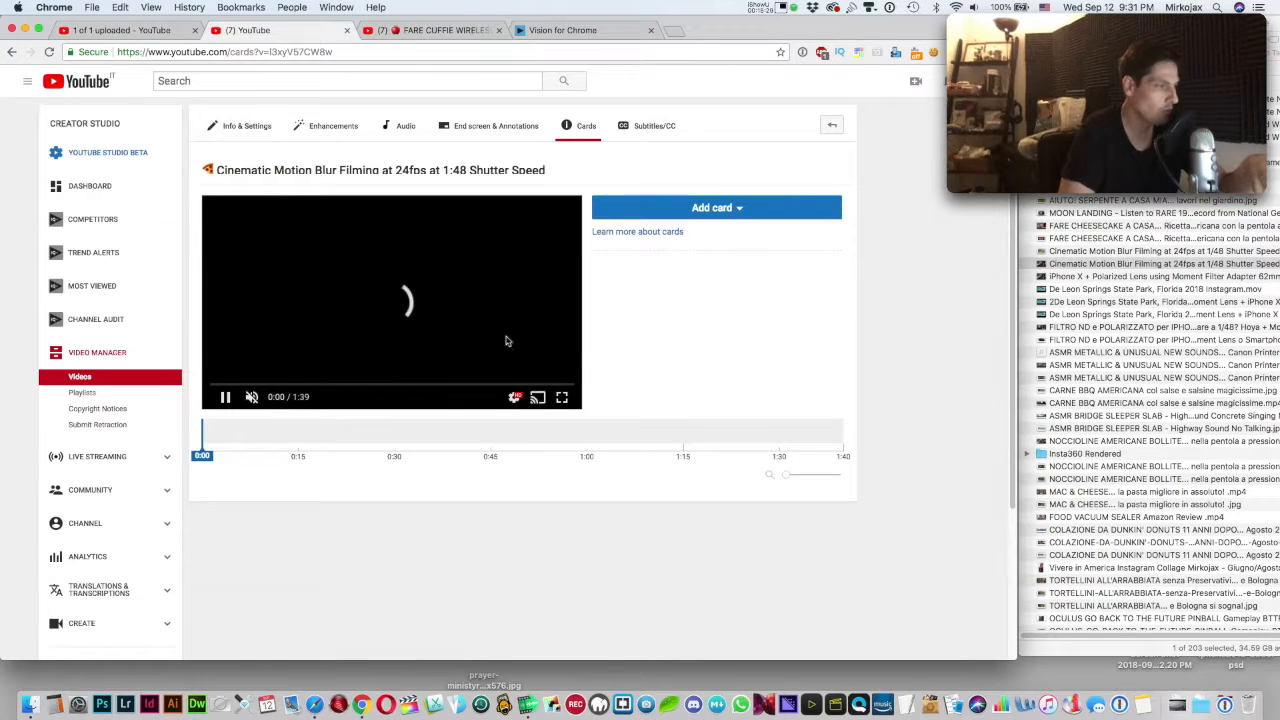
click(228, 398)
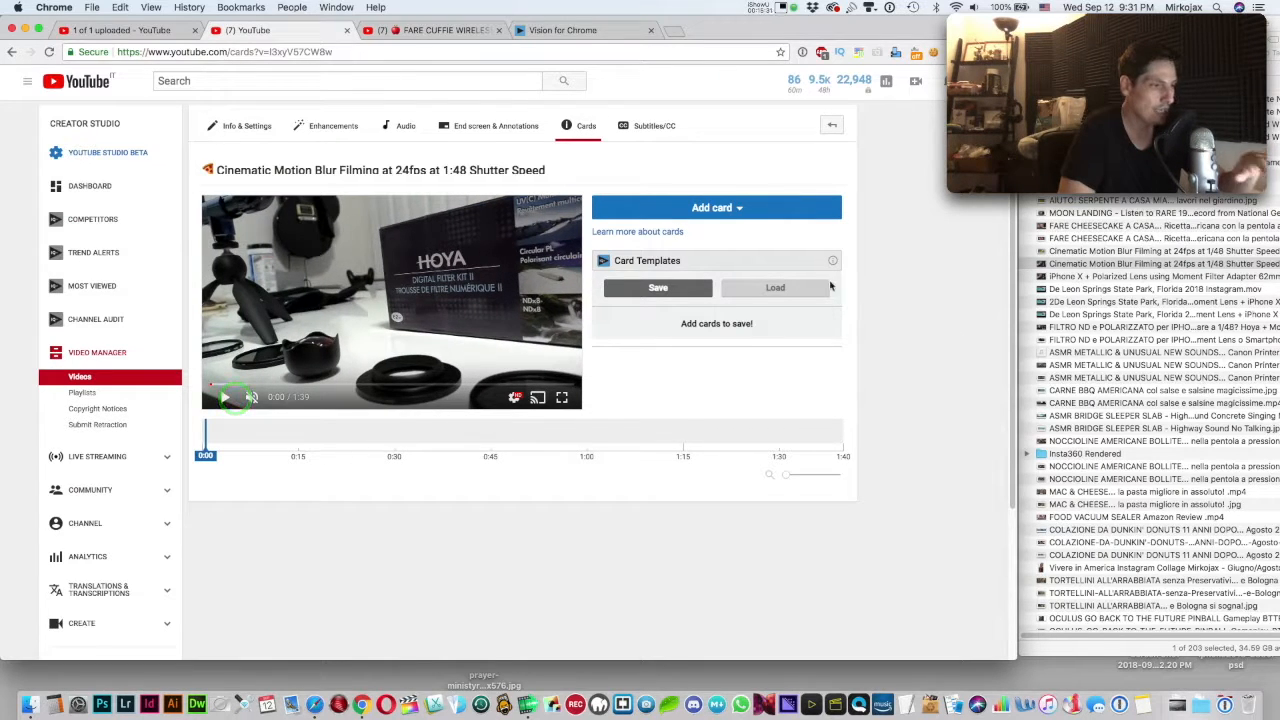
click(361, 438)
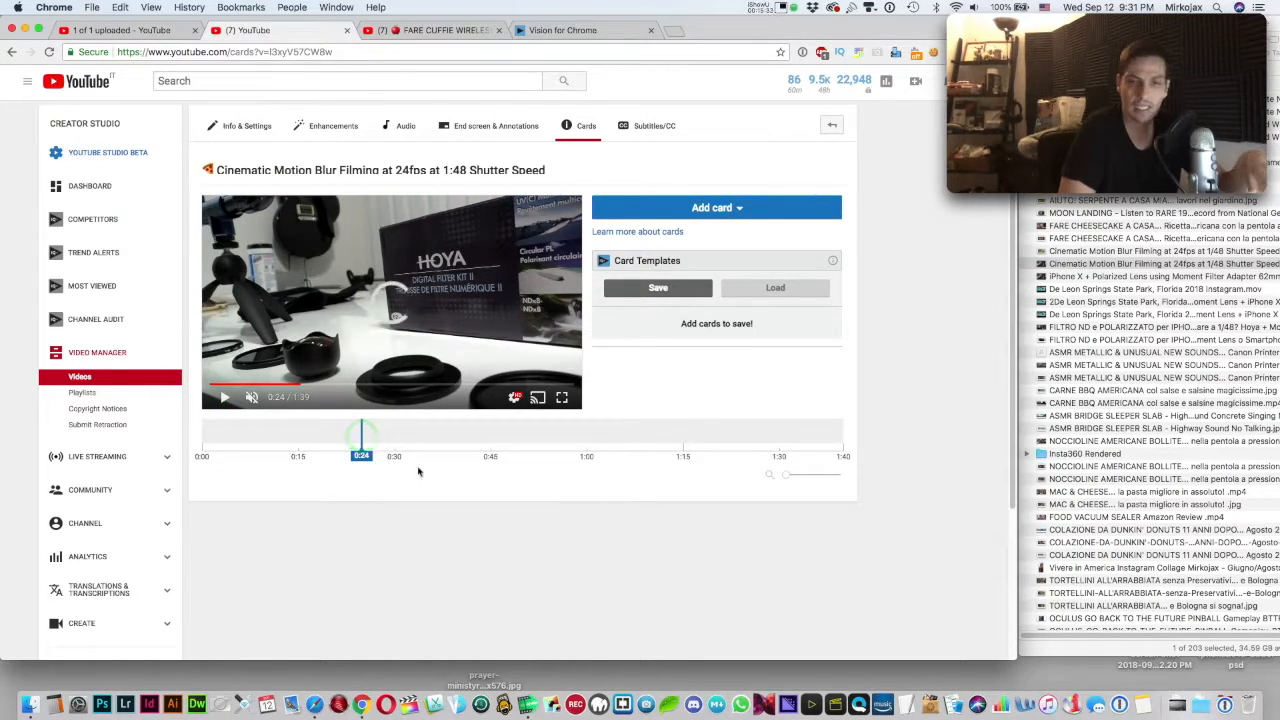
click(771, 208)
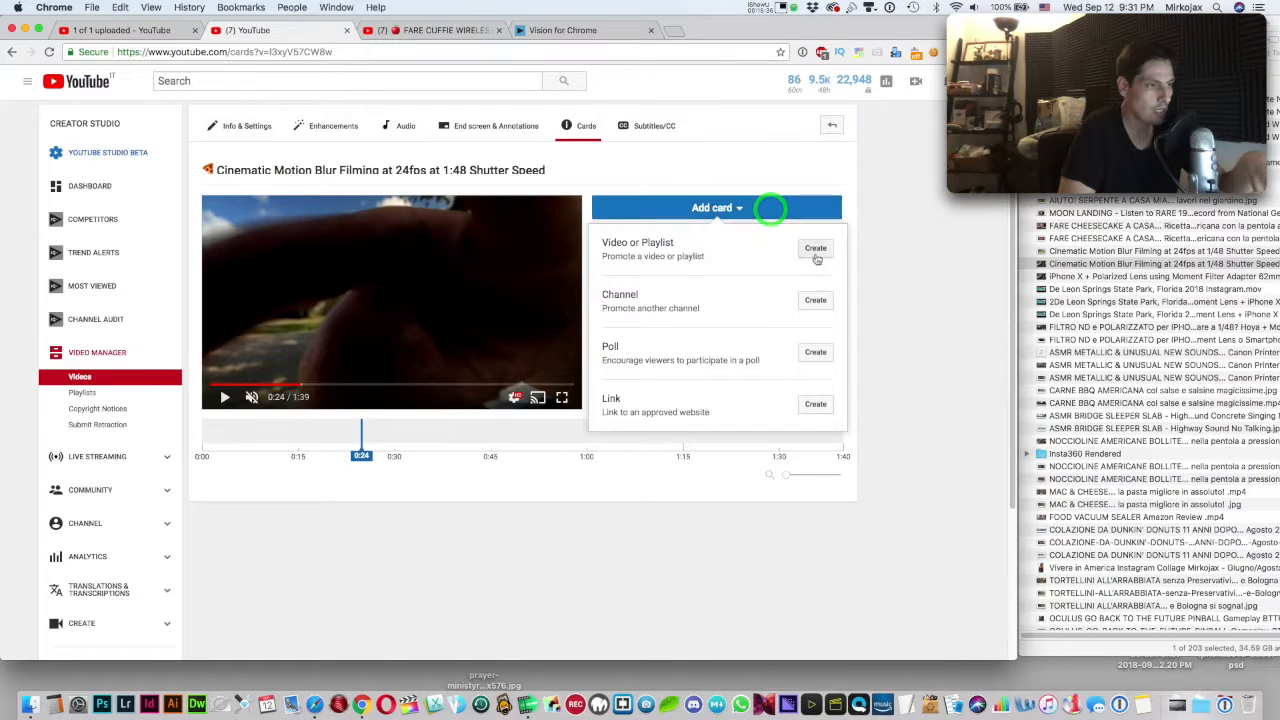
click(816, 250)
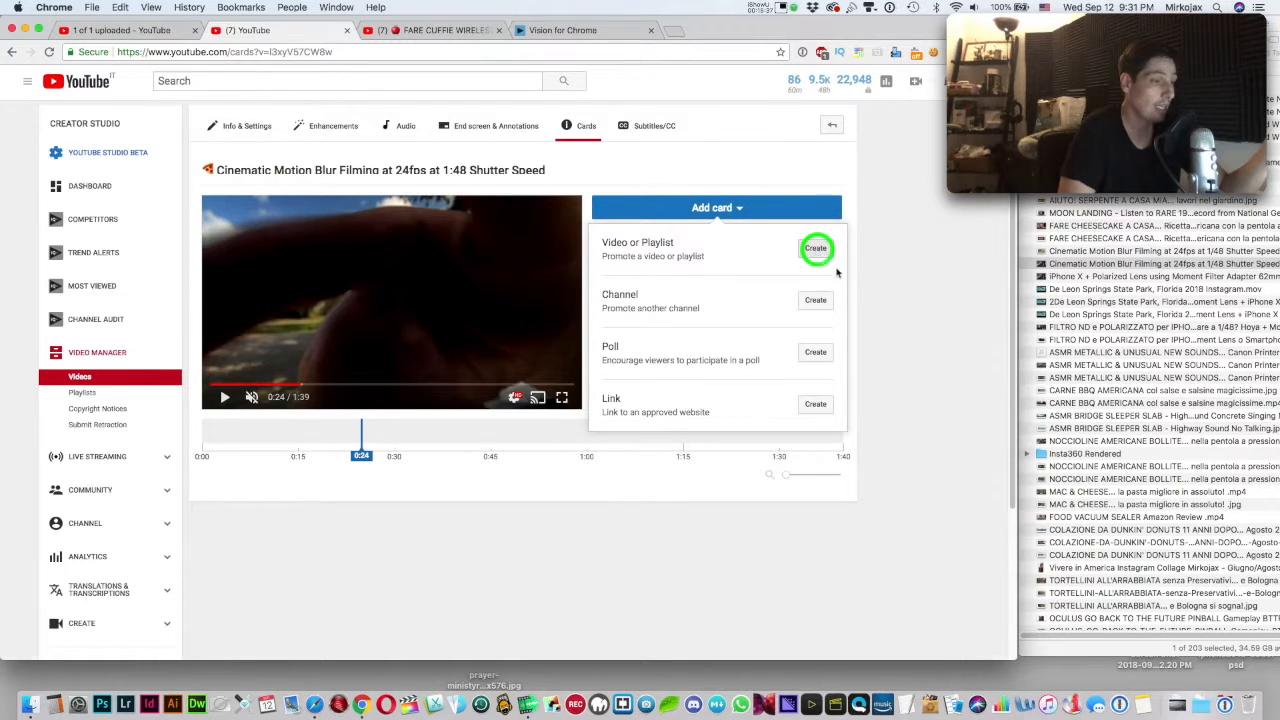
click(420, 313)
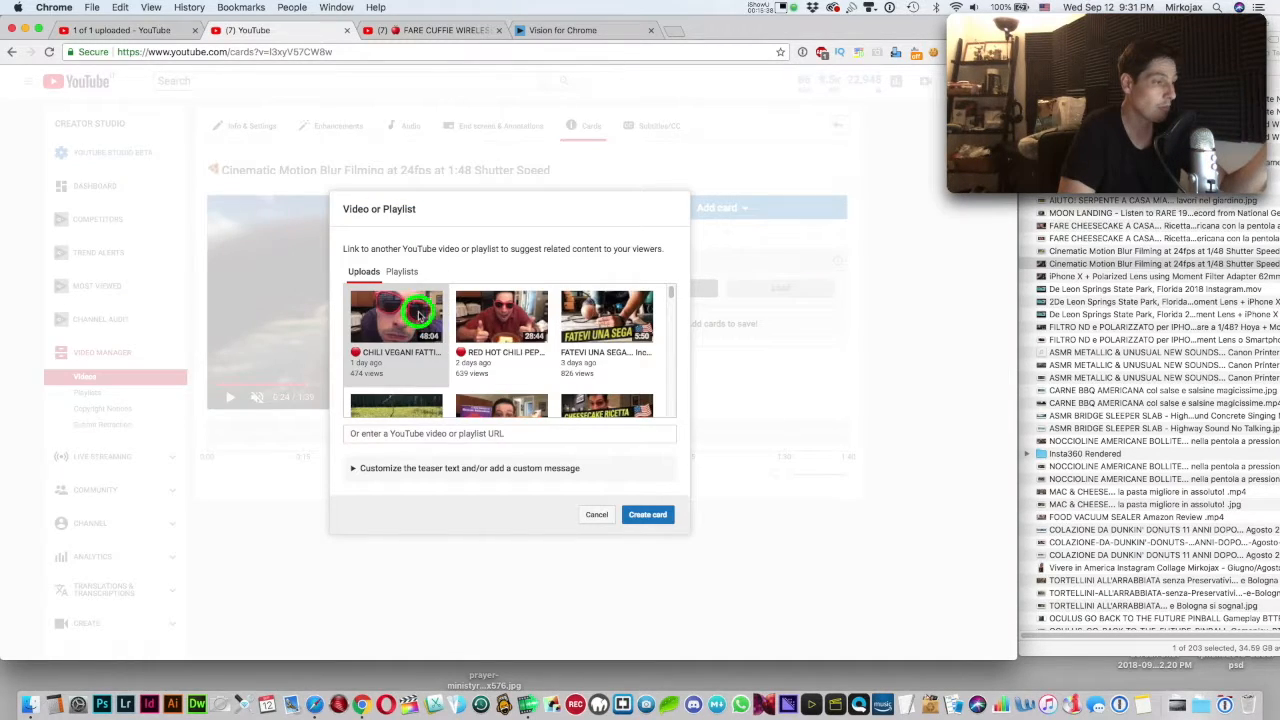
click(623, 342)
click(475, 456)
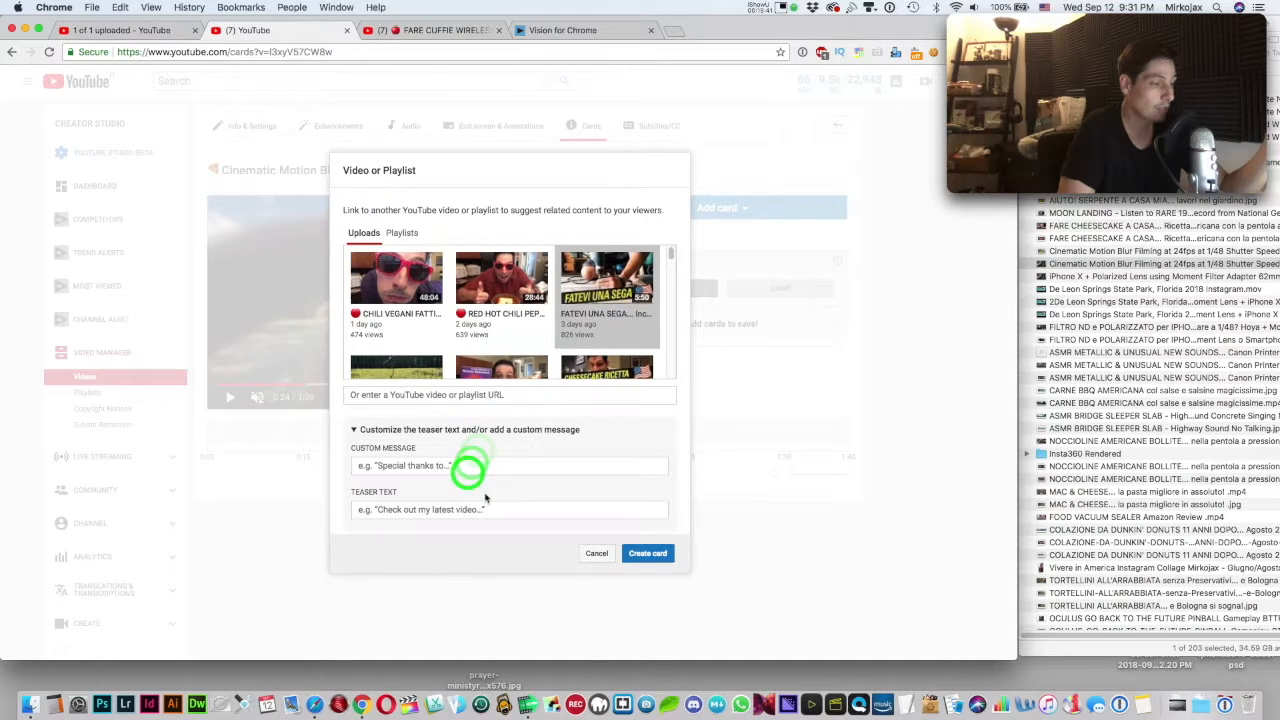
click(455, 521)
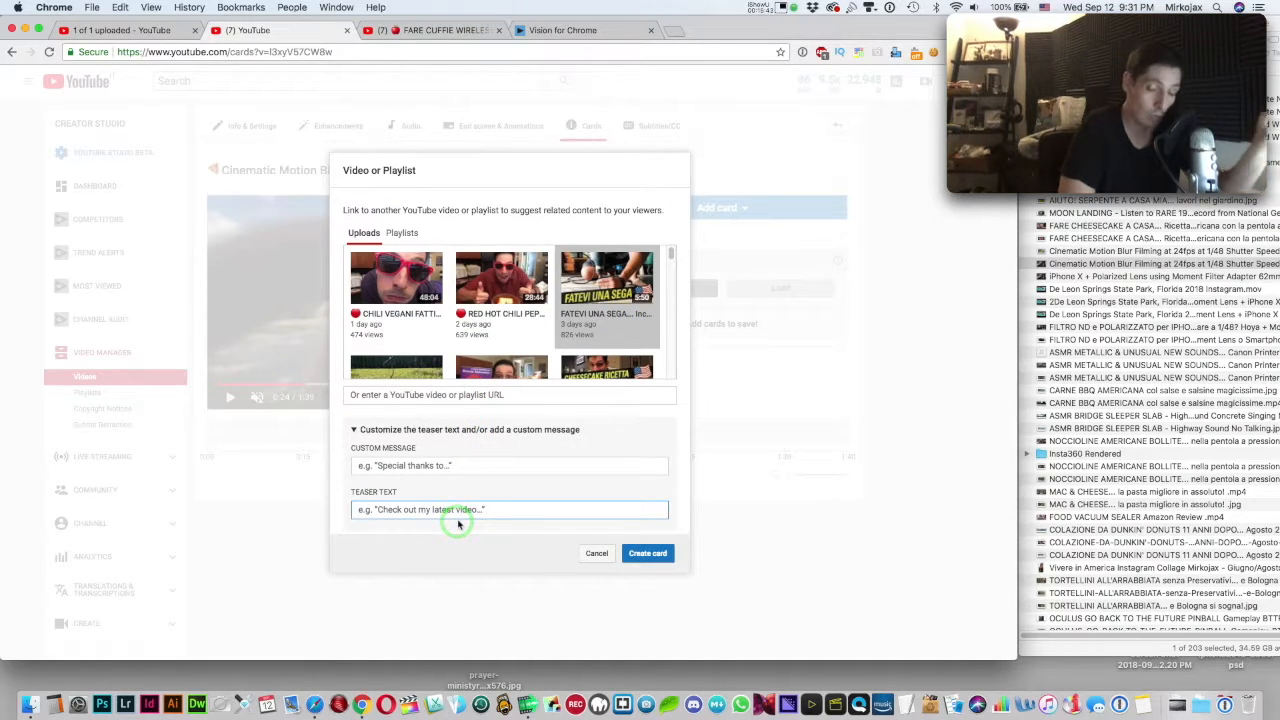
click(630, 555)
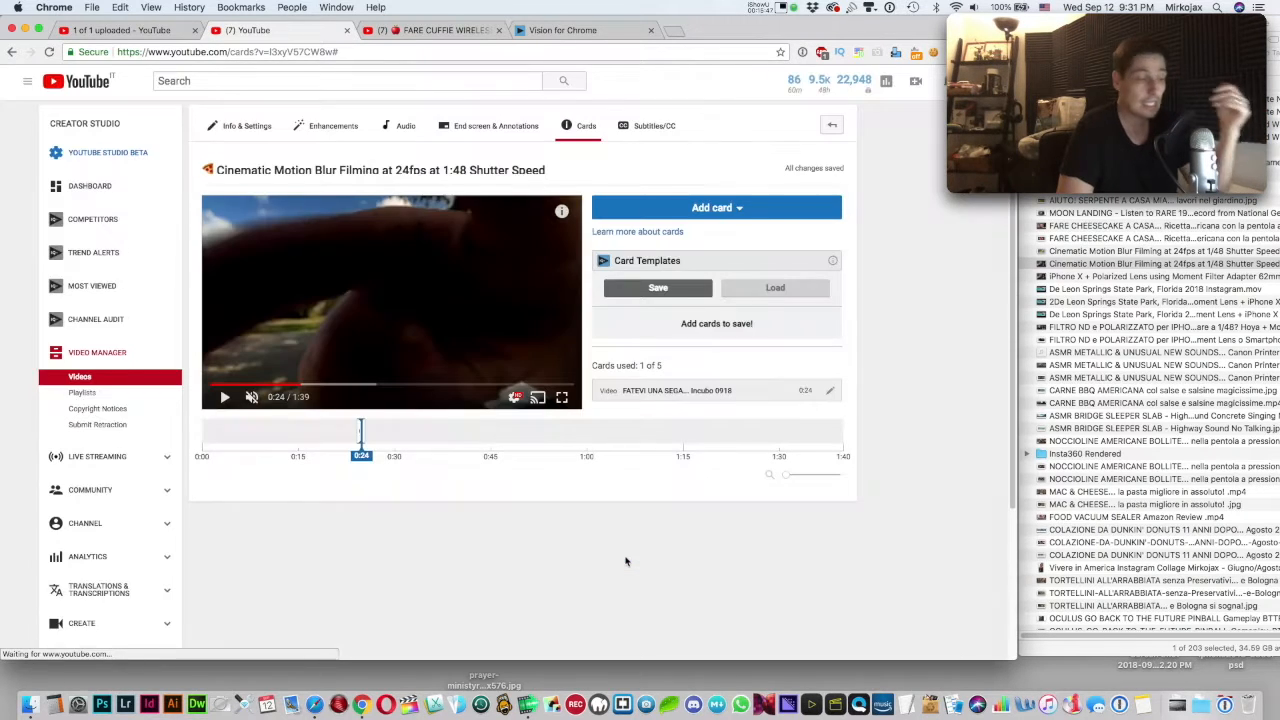
Move the video card along the timeline to 0:46
click(609, 437)
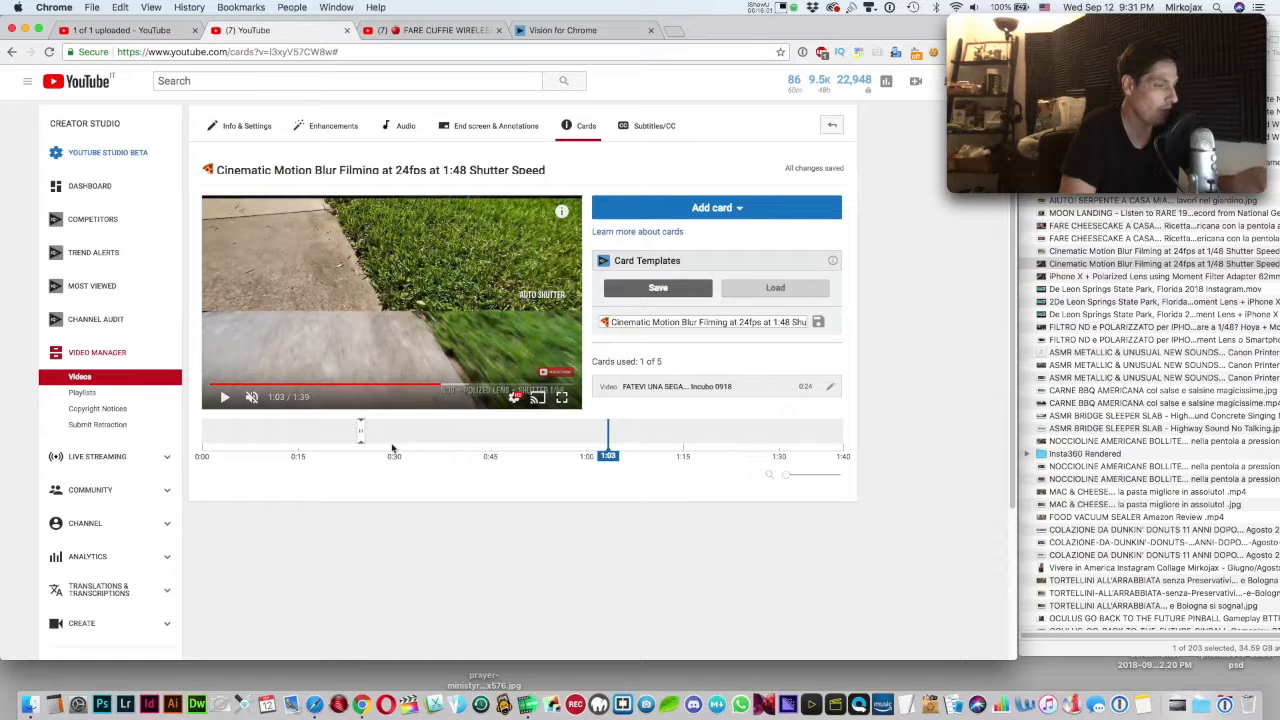
drag(363, 434, 835, 430)
click(498, 426)
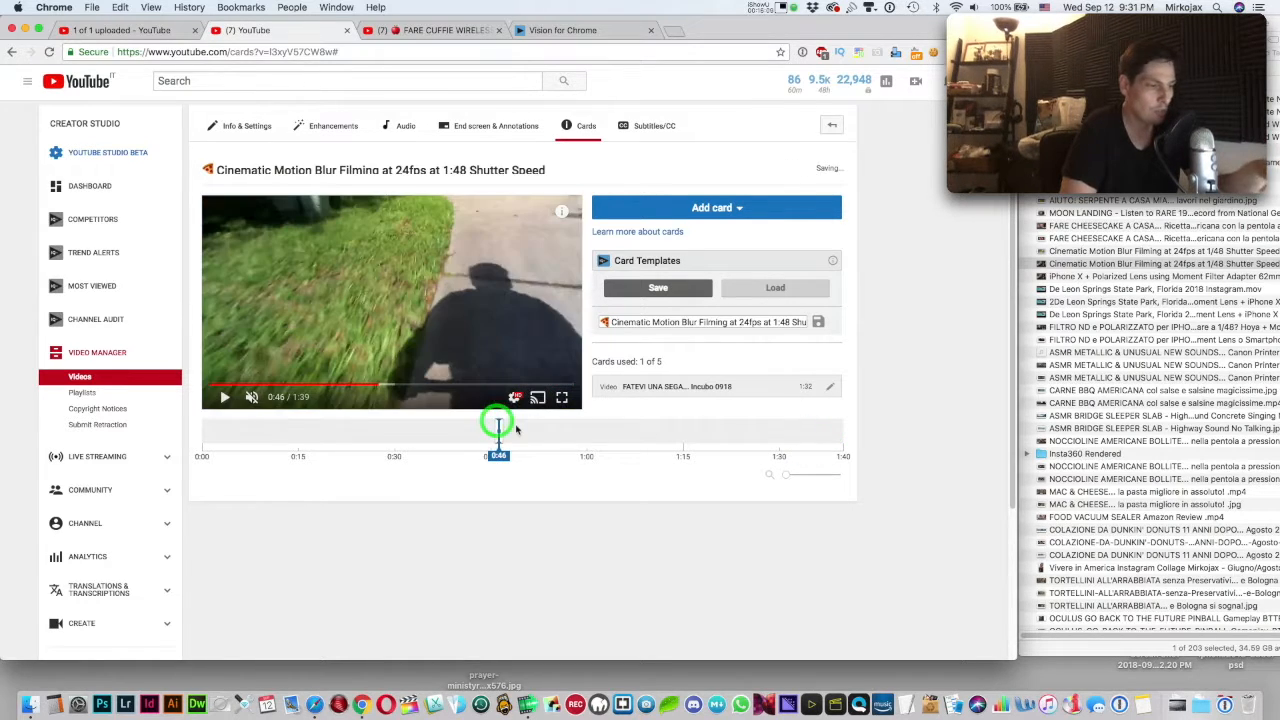
click(698, 434)
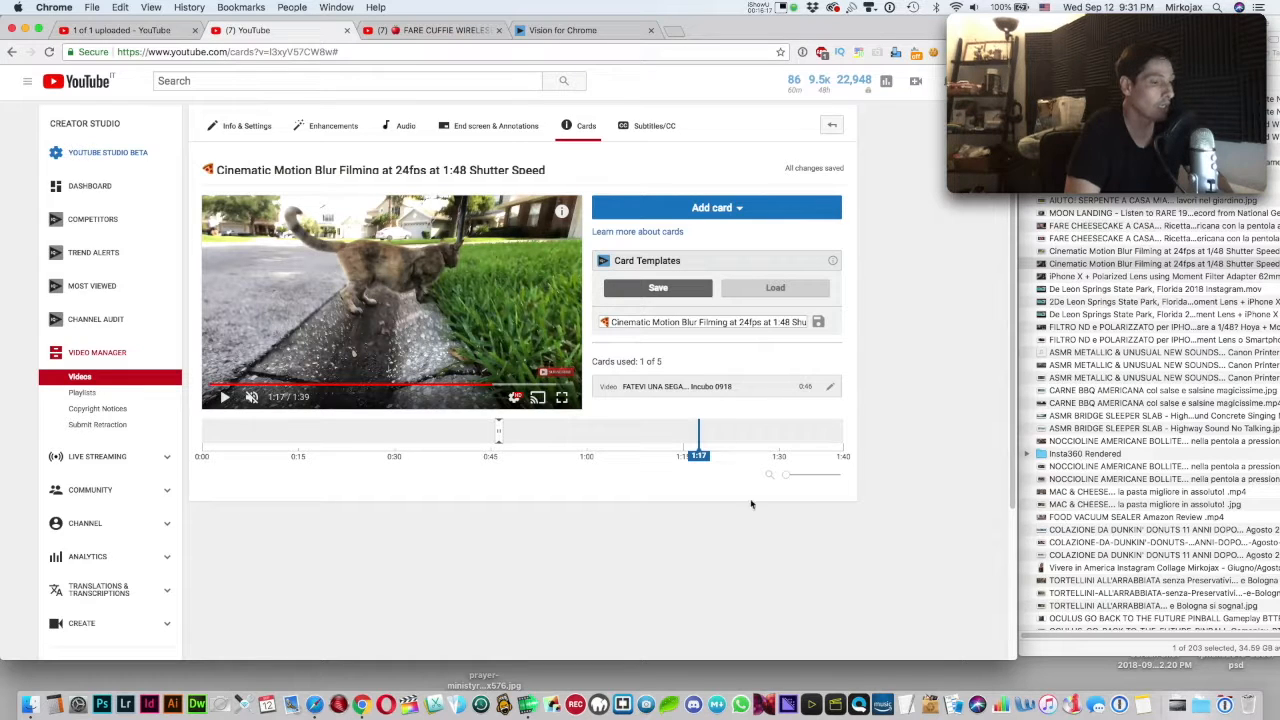
click(789, 210)
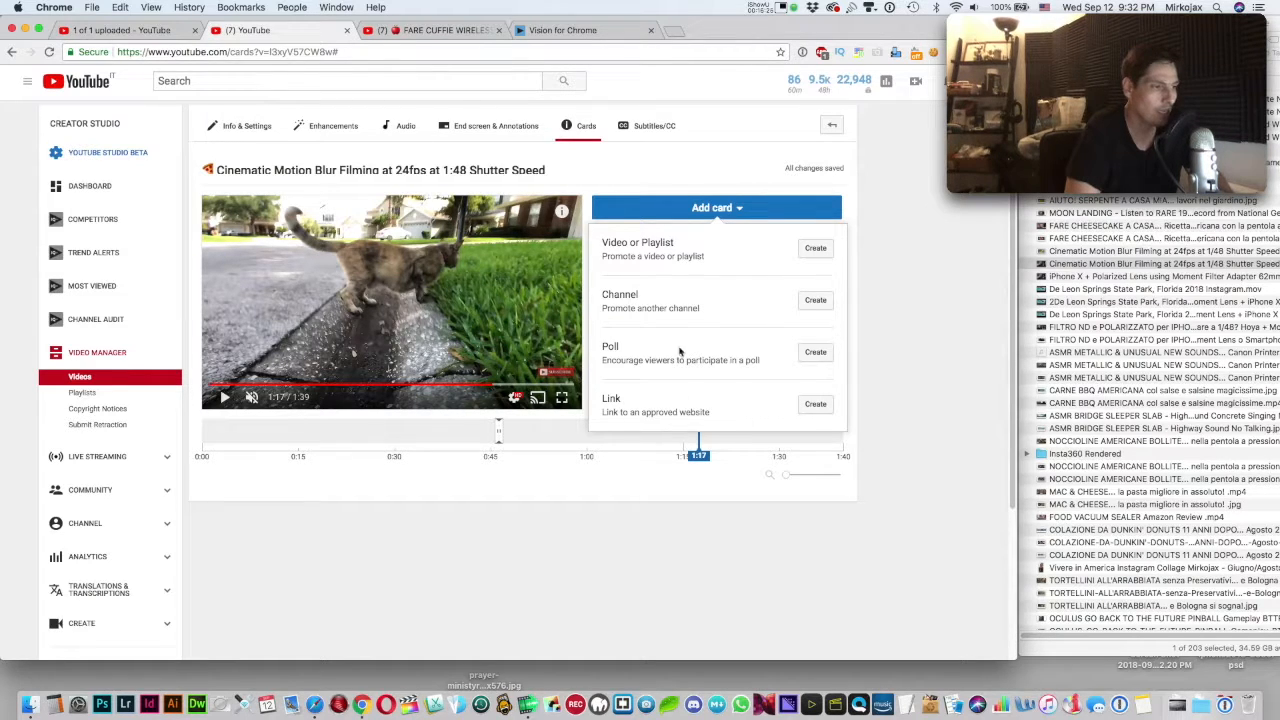
click(816, 404)
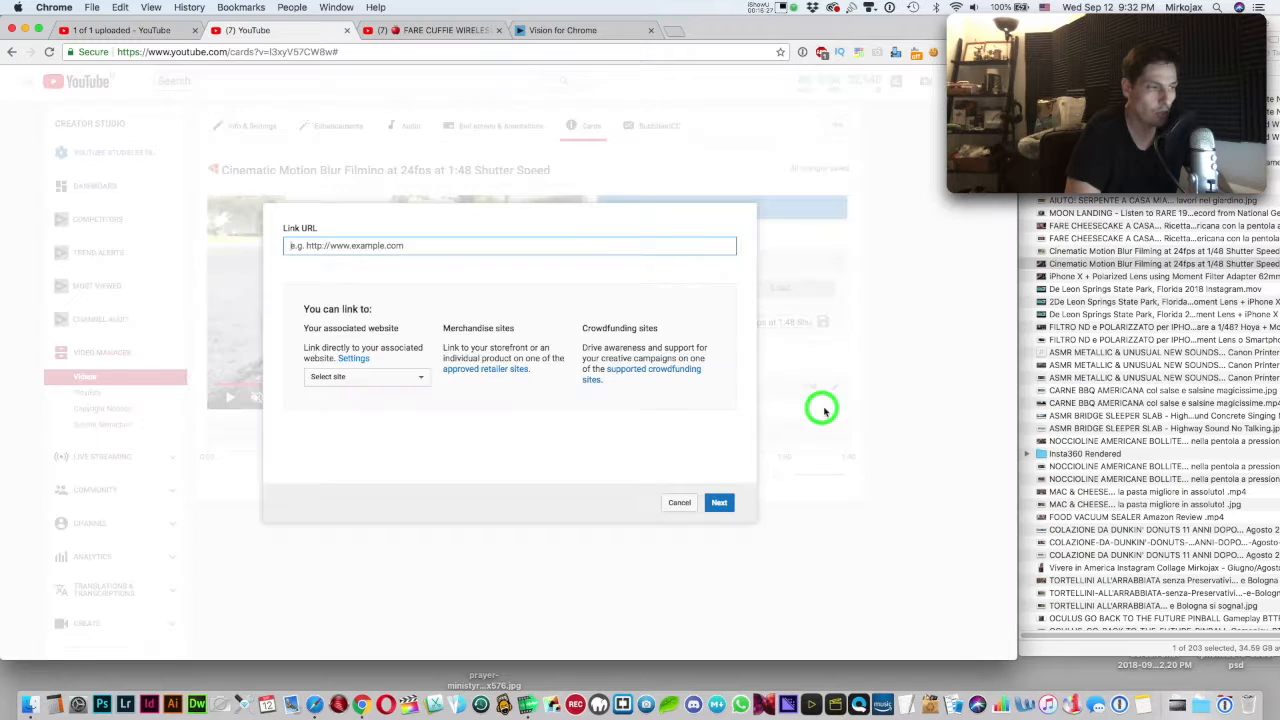
click(365, 377)
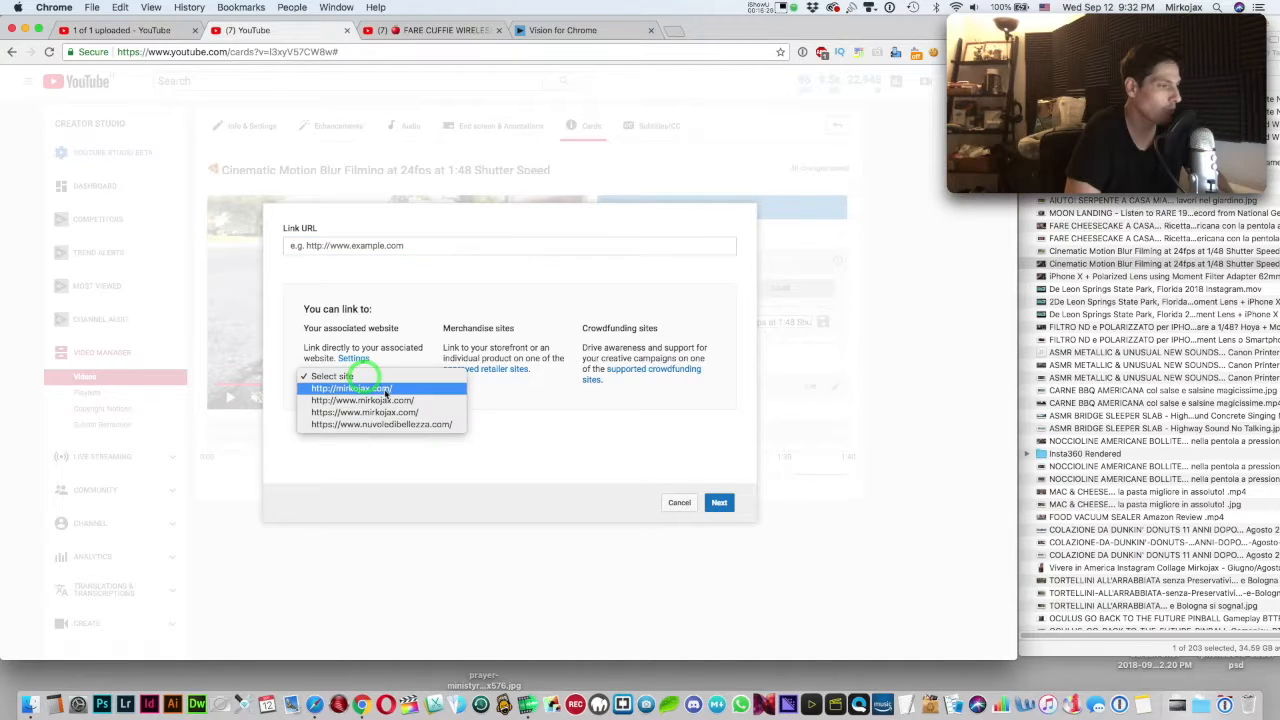
click(613, 464)
click(679, 502)
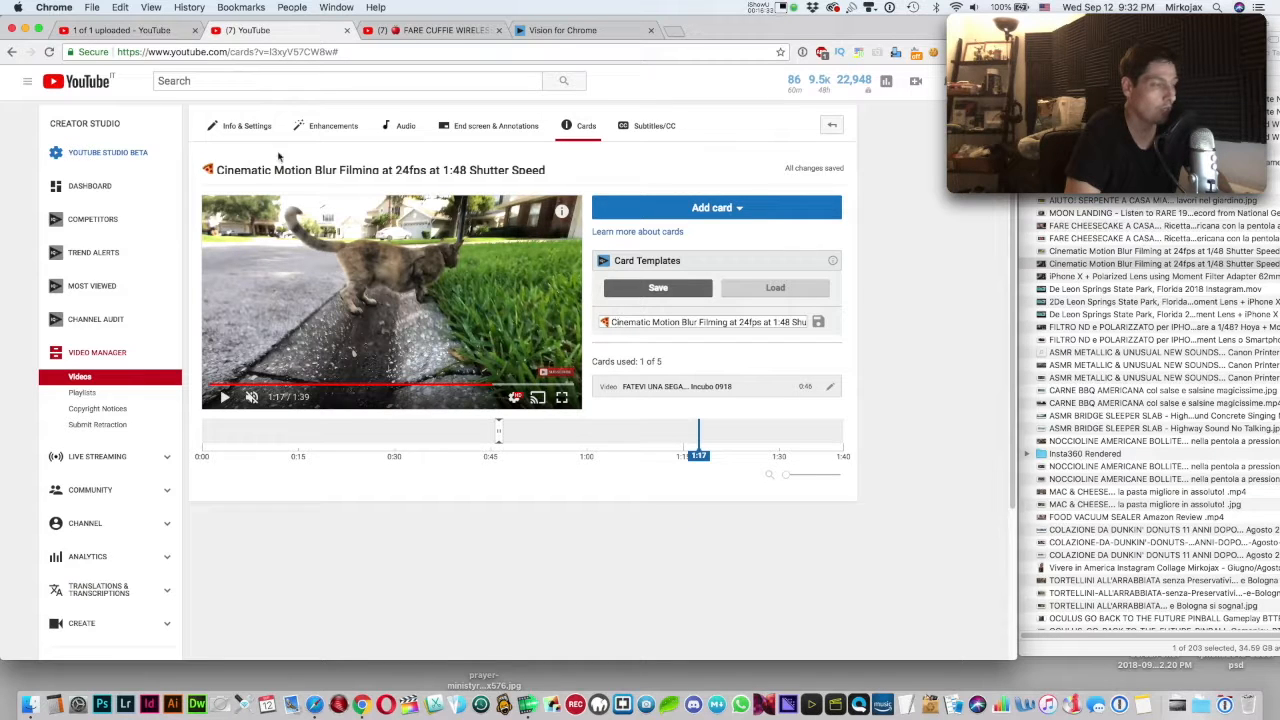
Return to the video's info and settings page and set its privacy to Public
click(257, 127)
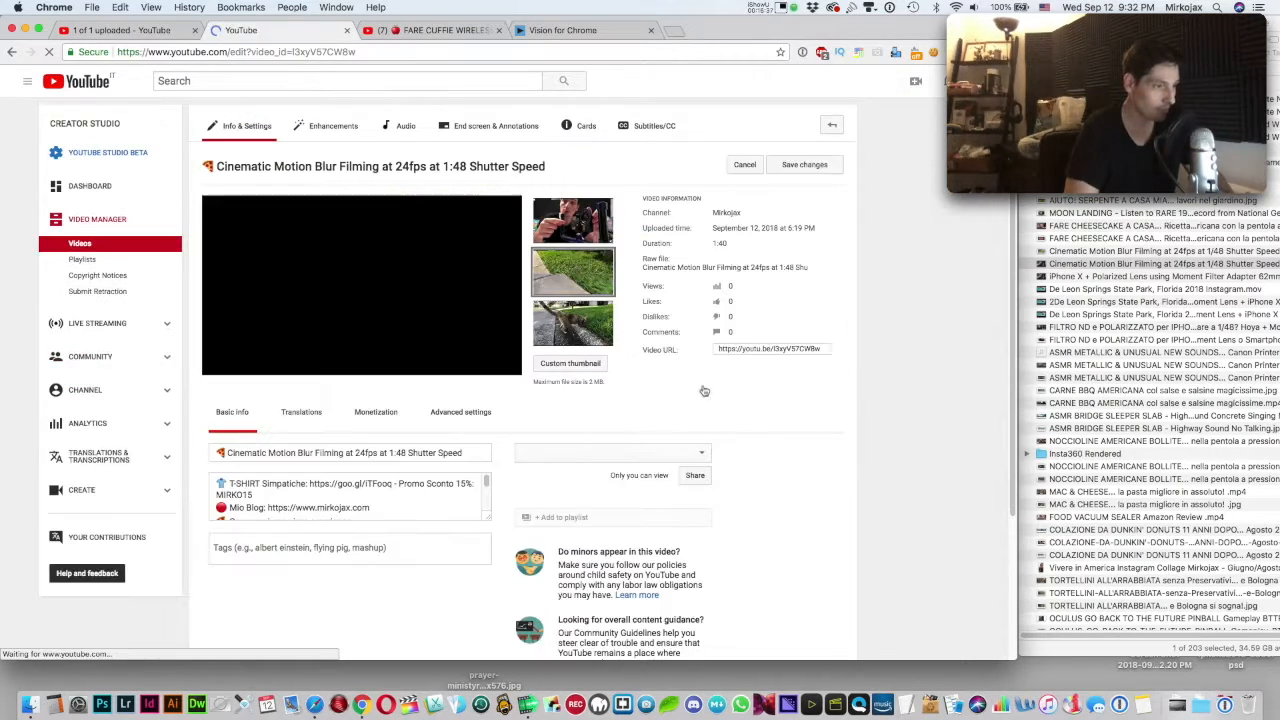
scroll(869, 408, down, 3)
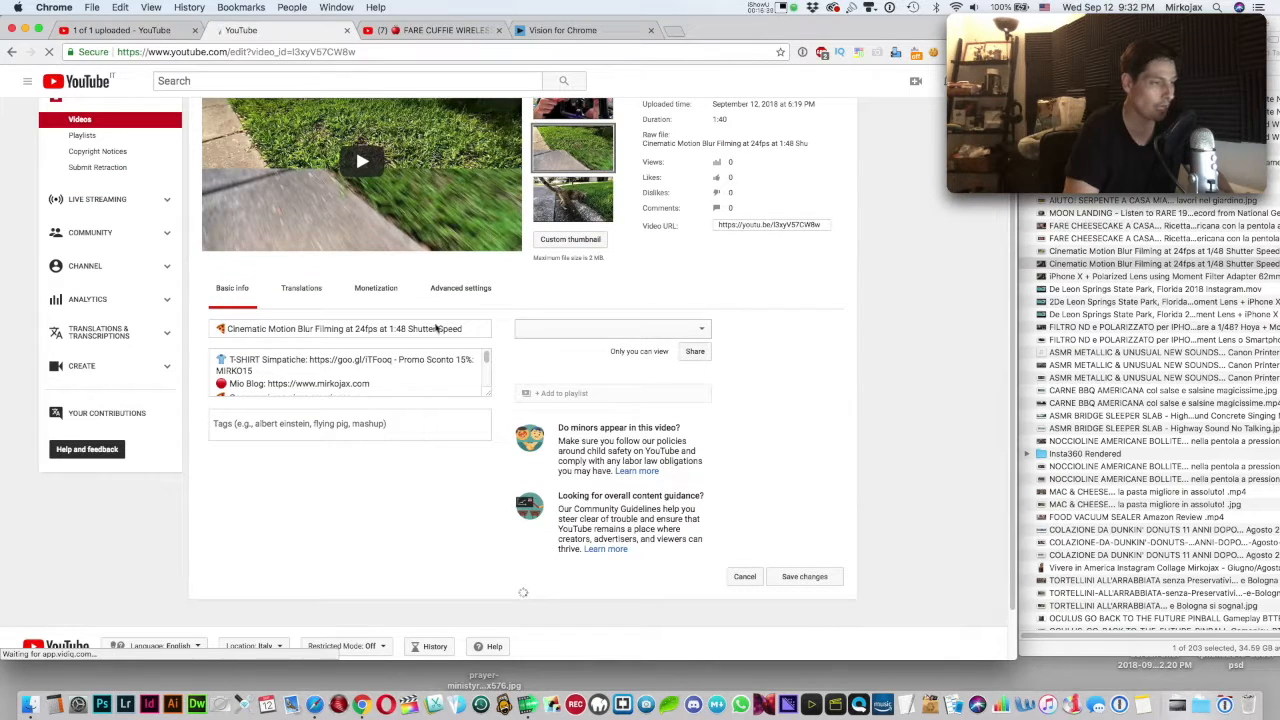
click(569, 331)
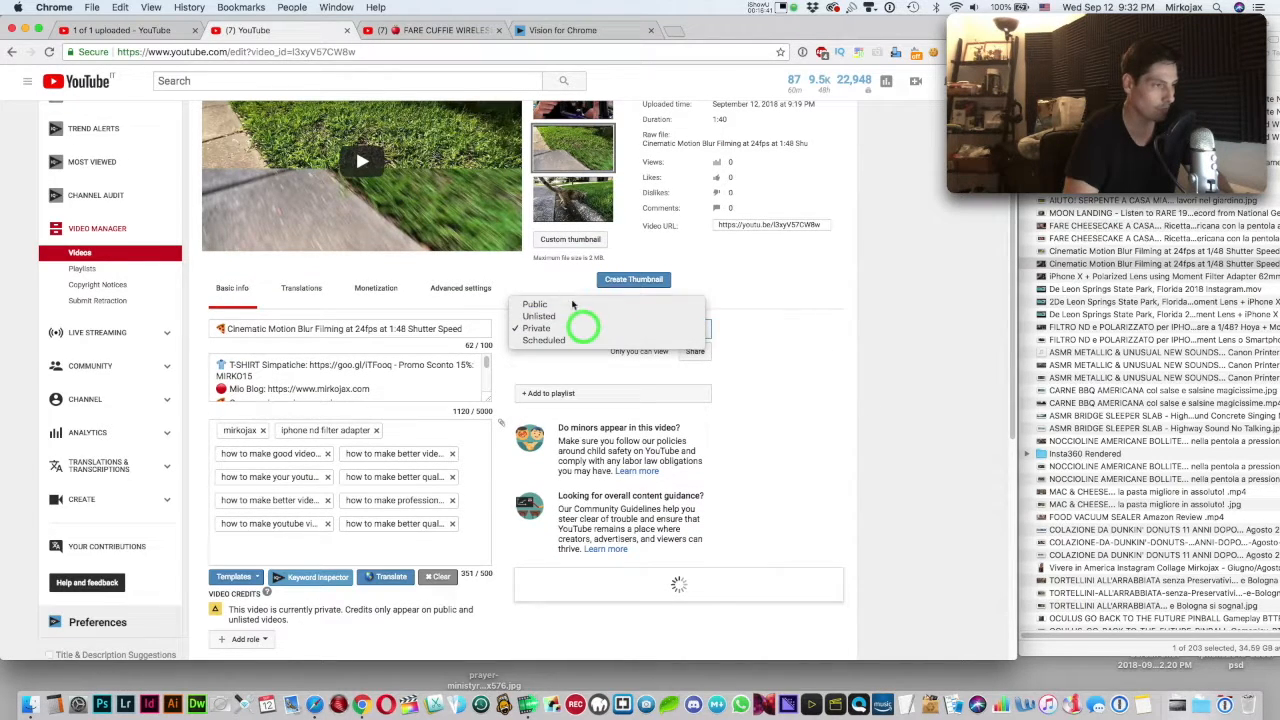
click(571, 299)
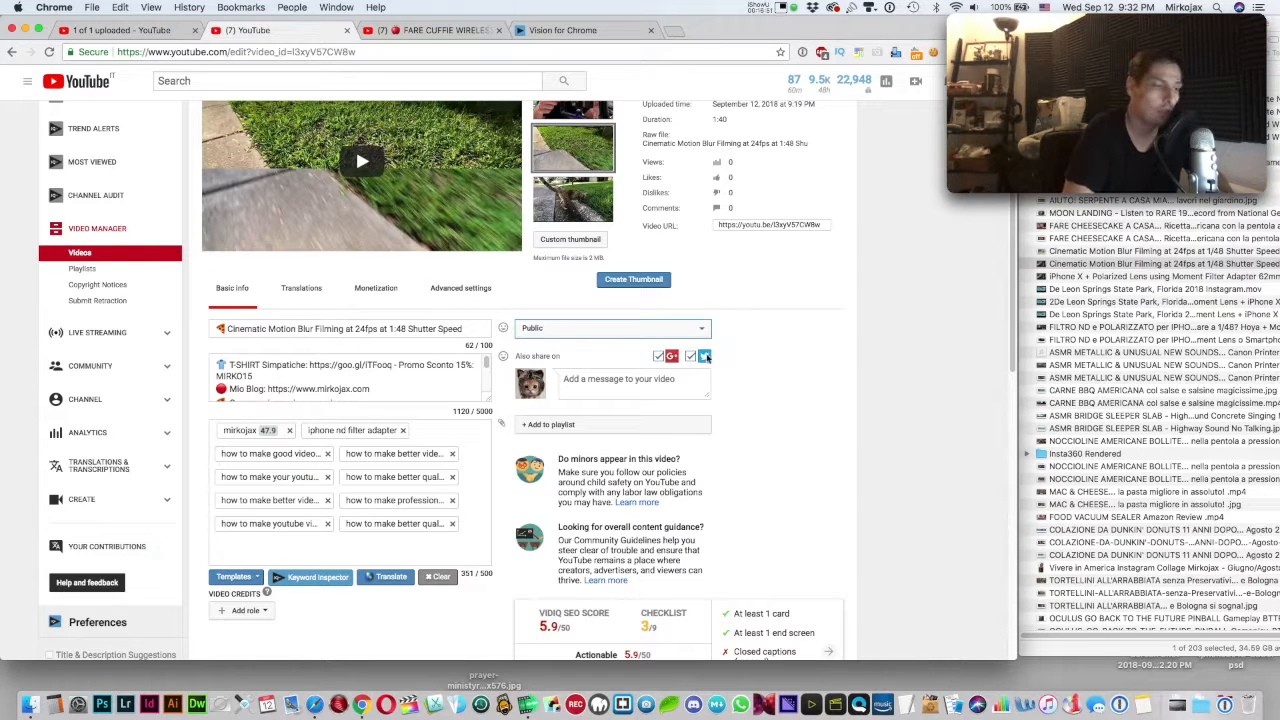
Review the vidIQ SEO score and checklist, including the Twitter and Facebook sharing items, and inspect the T-shirt promo line in the description
scroll(730, 350, down, 3)
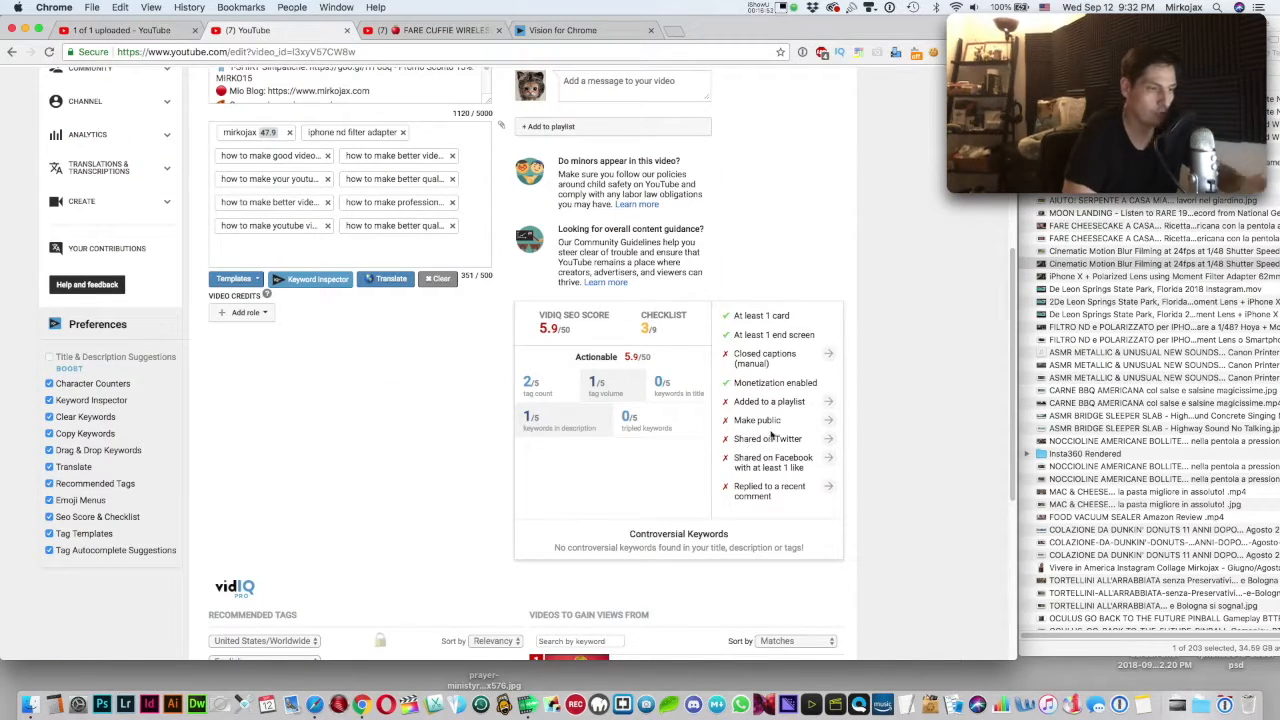
drag(762, 438, 786, 466)
scroll(845, 421, down, 2)
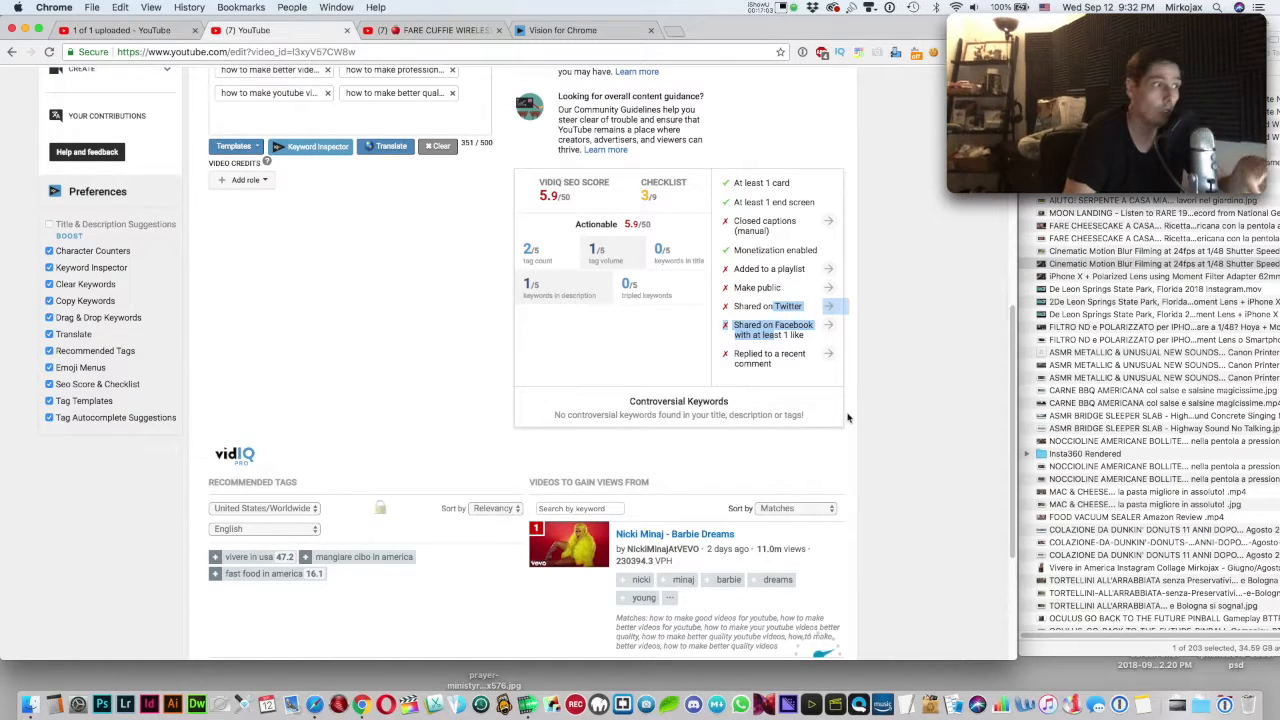
scroll(848, 418, up, 10)
click(245, 420)
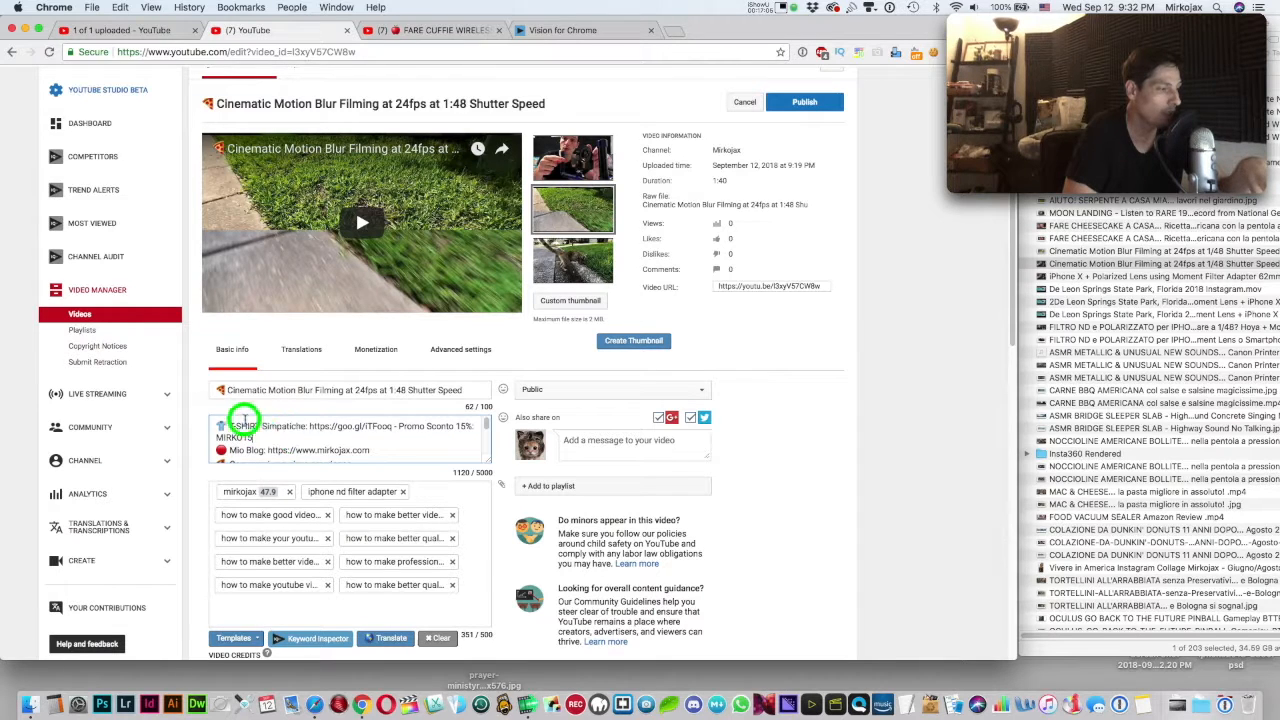
triple_click(240, 420)
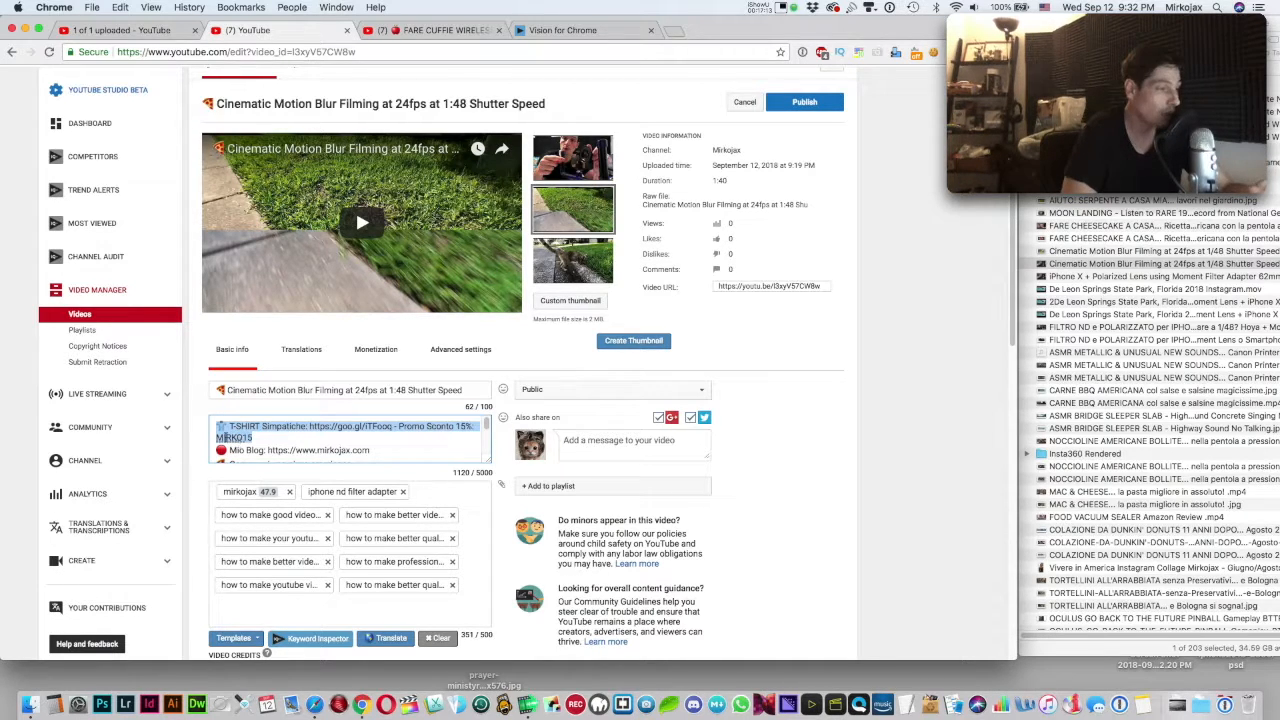
Open the video's watch page, pause playback, and examine its description and the vidIQ optimization checklist and tags
click(455, 107)
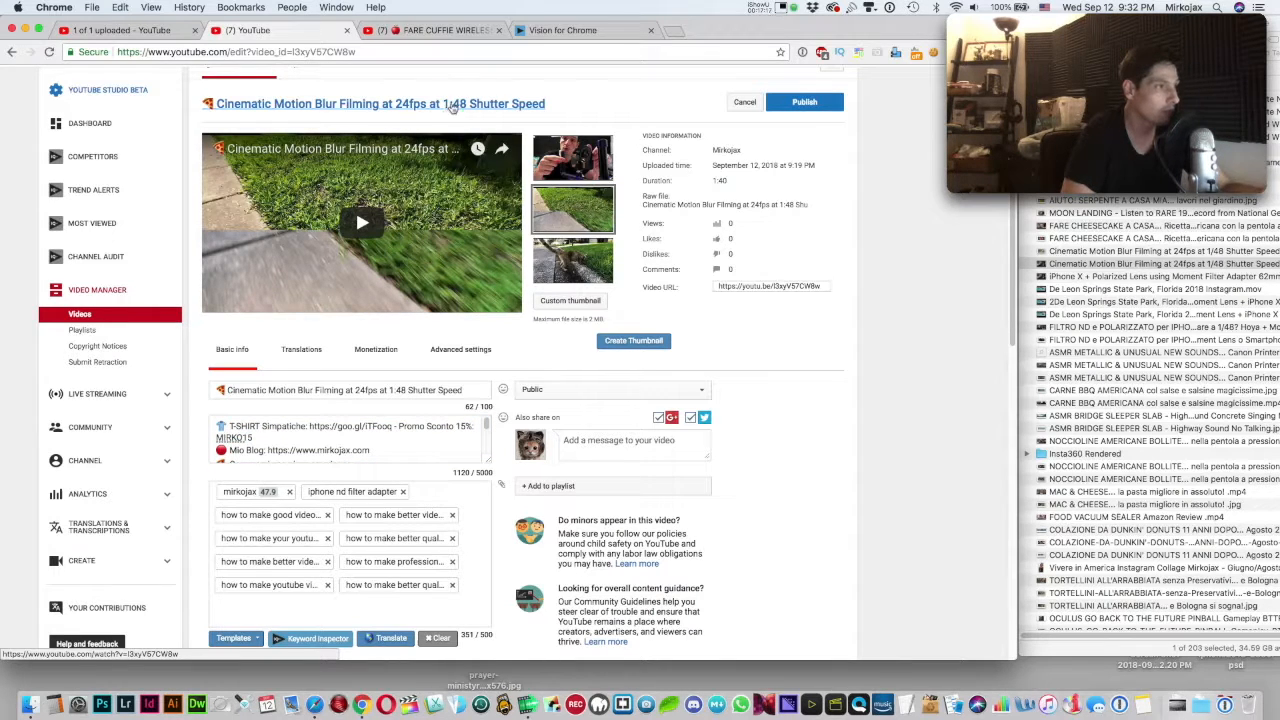
click(455, 107)
click(748, 242)
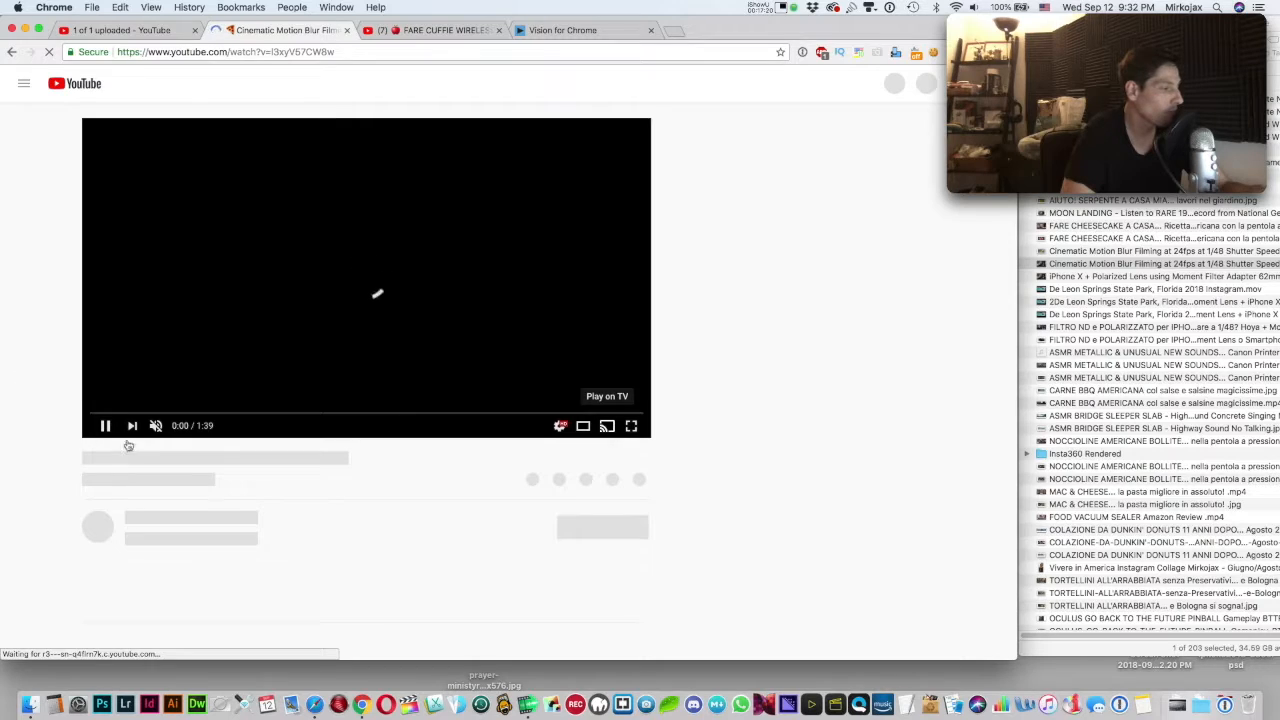
click(104, 425)
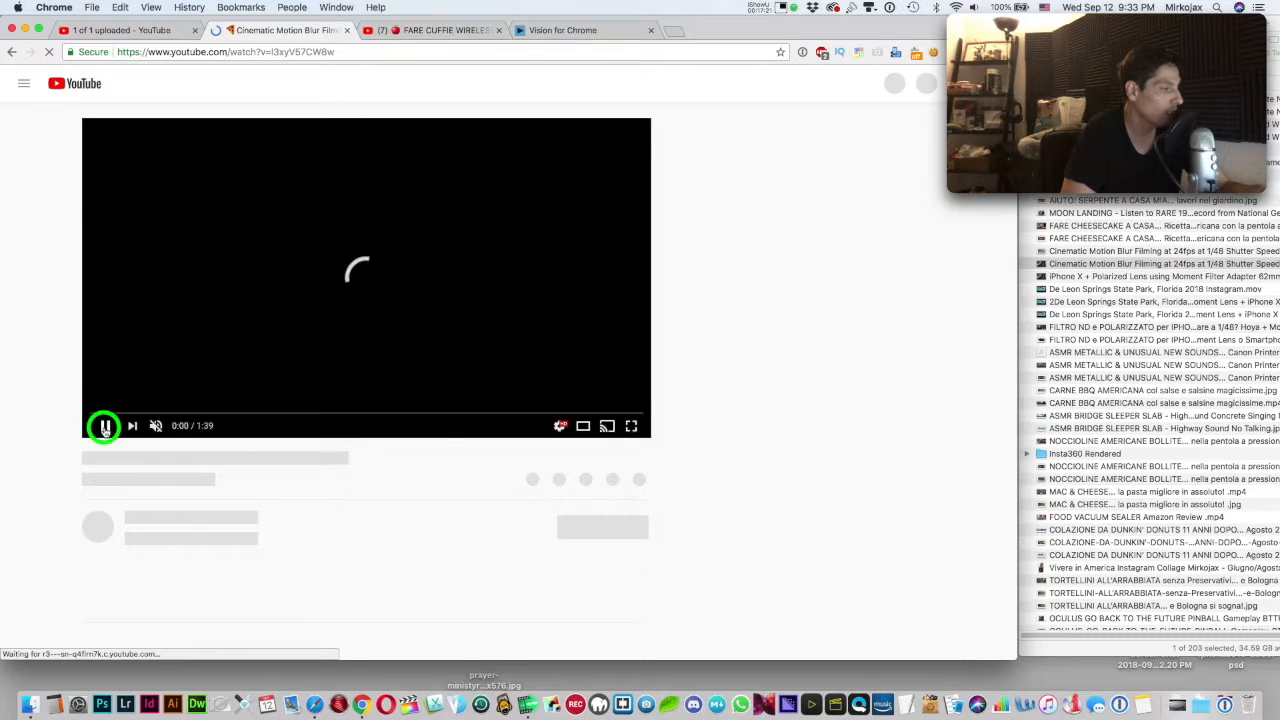
scroll(403, 458, down, 2)
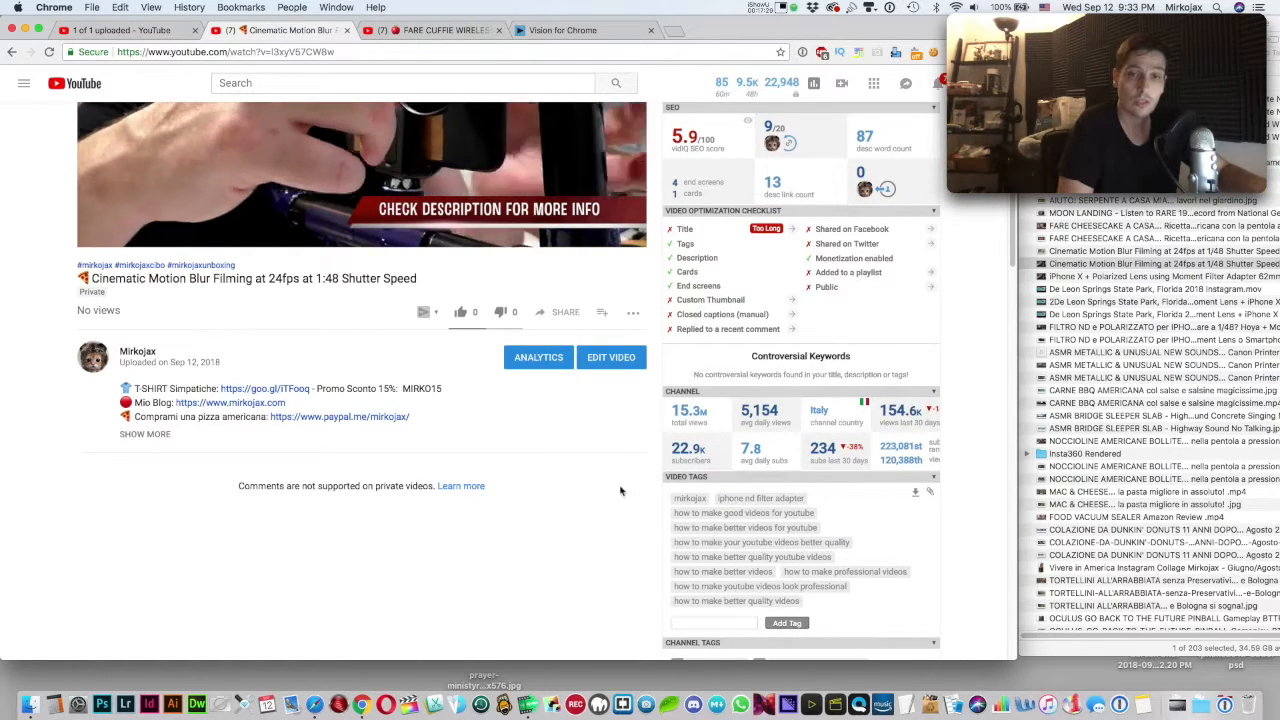
drag(631, 479, 633, 481)
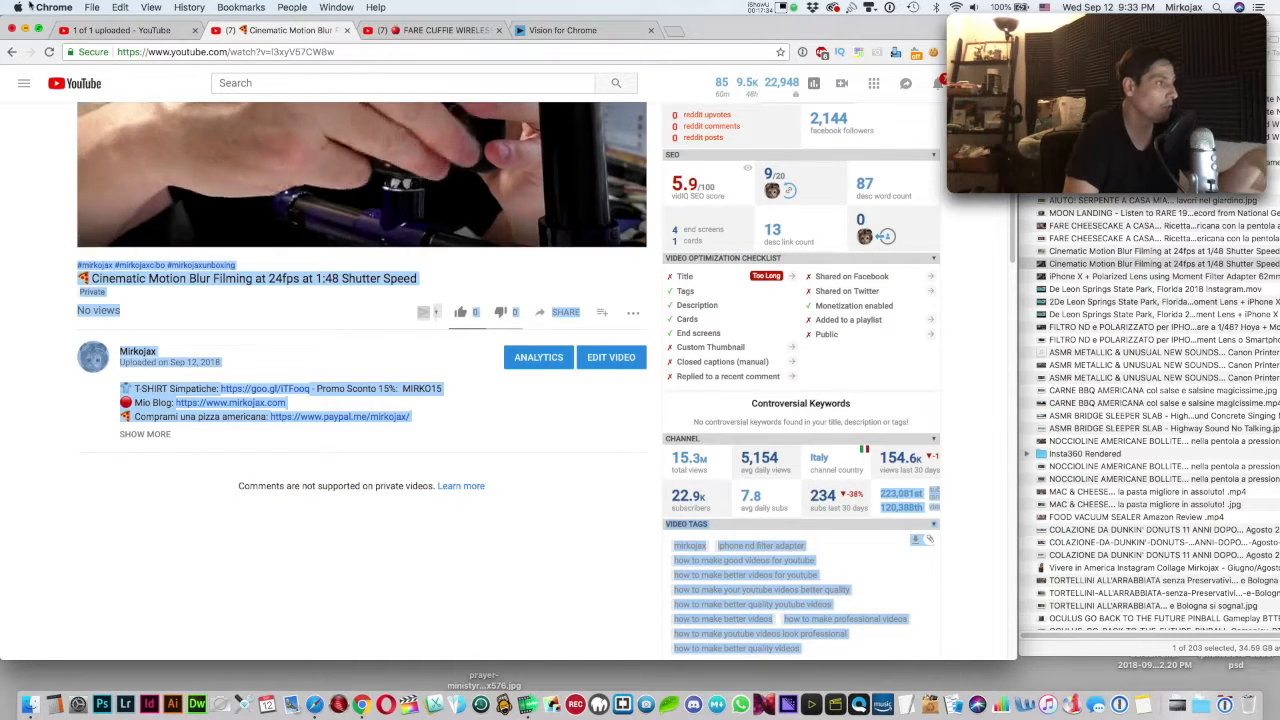
Go back to the video's edit page and browse the playlists available for adding the video without choosing one
click(11, 52)
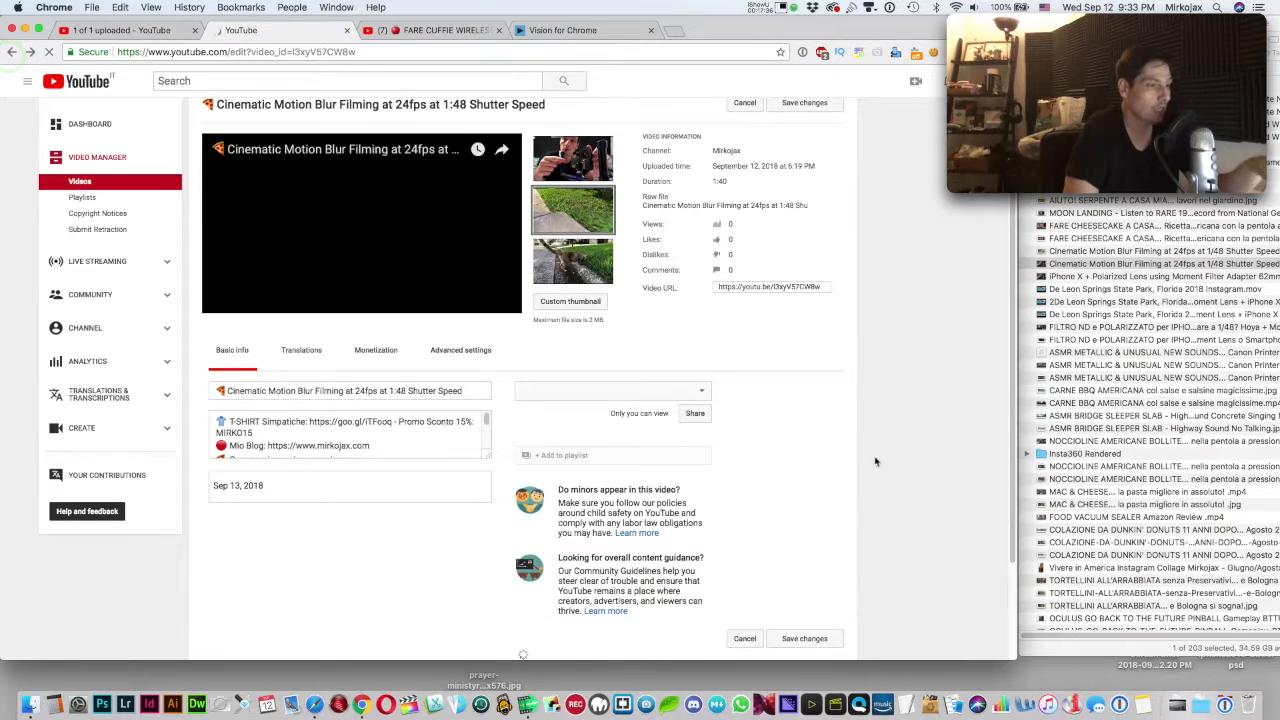
click(875, 458)
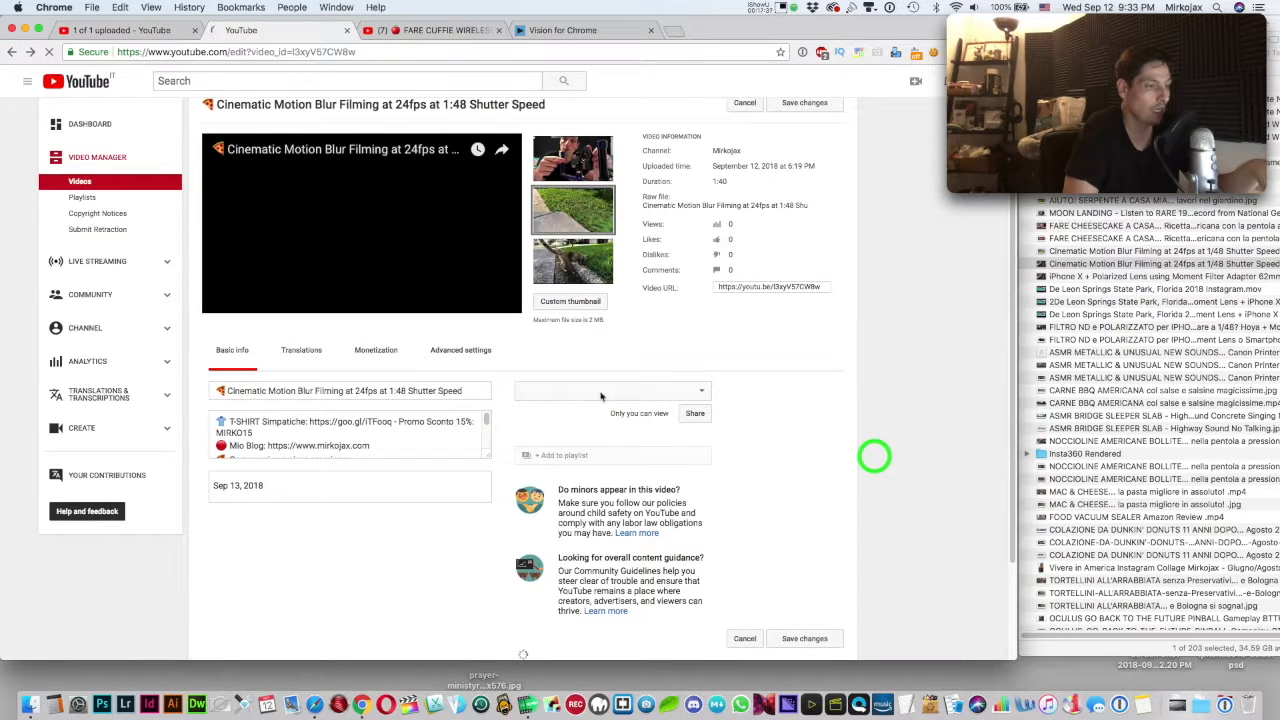
click(595, 391)
click(852, 418)
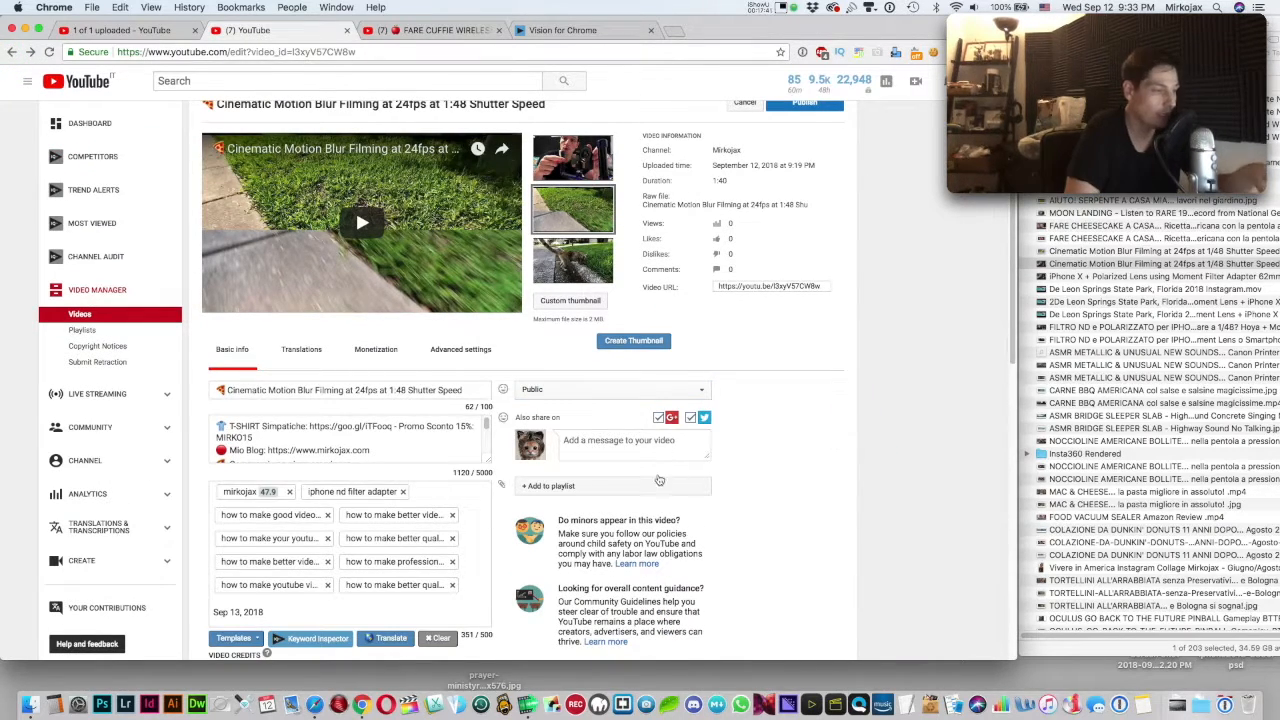
click(620, 488)
scroll(645, 590, down, 10)
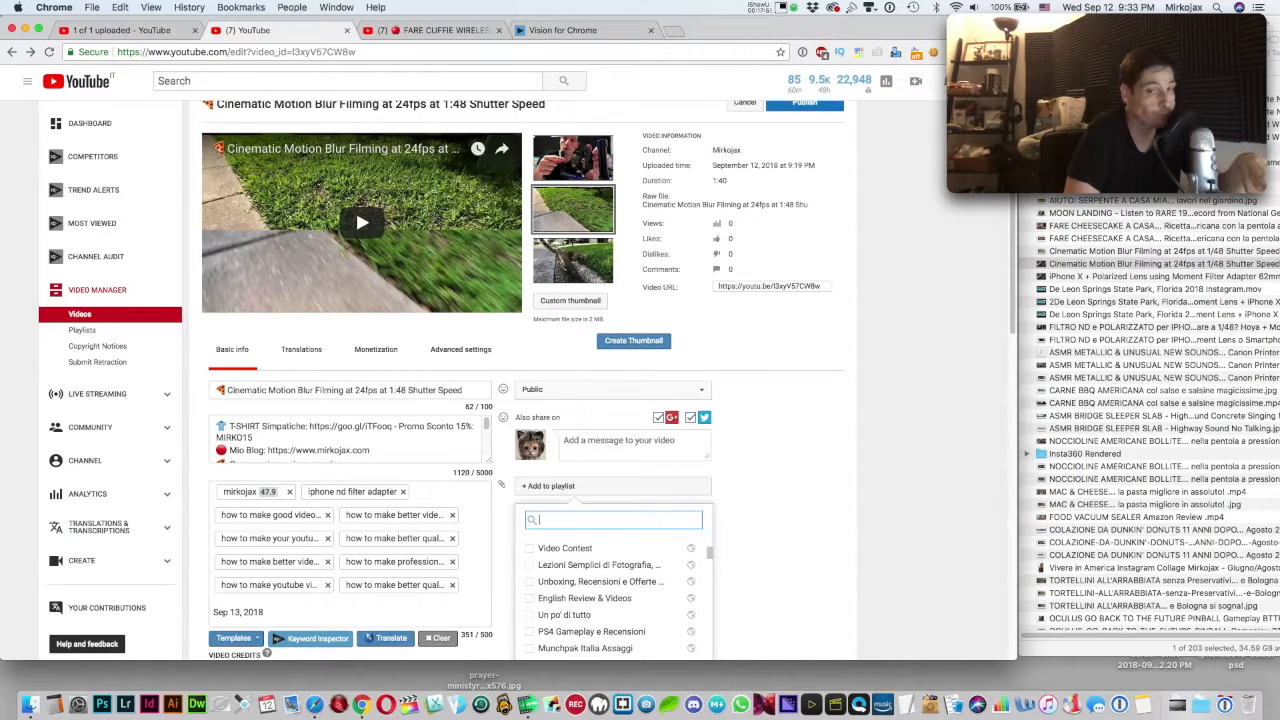
click(800, 443)
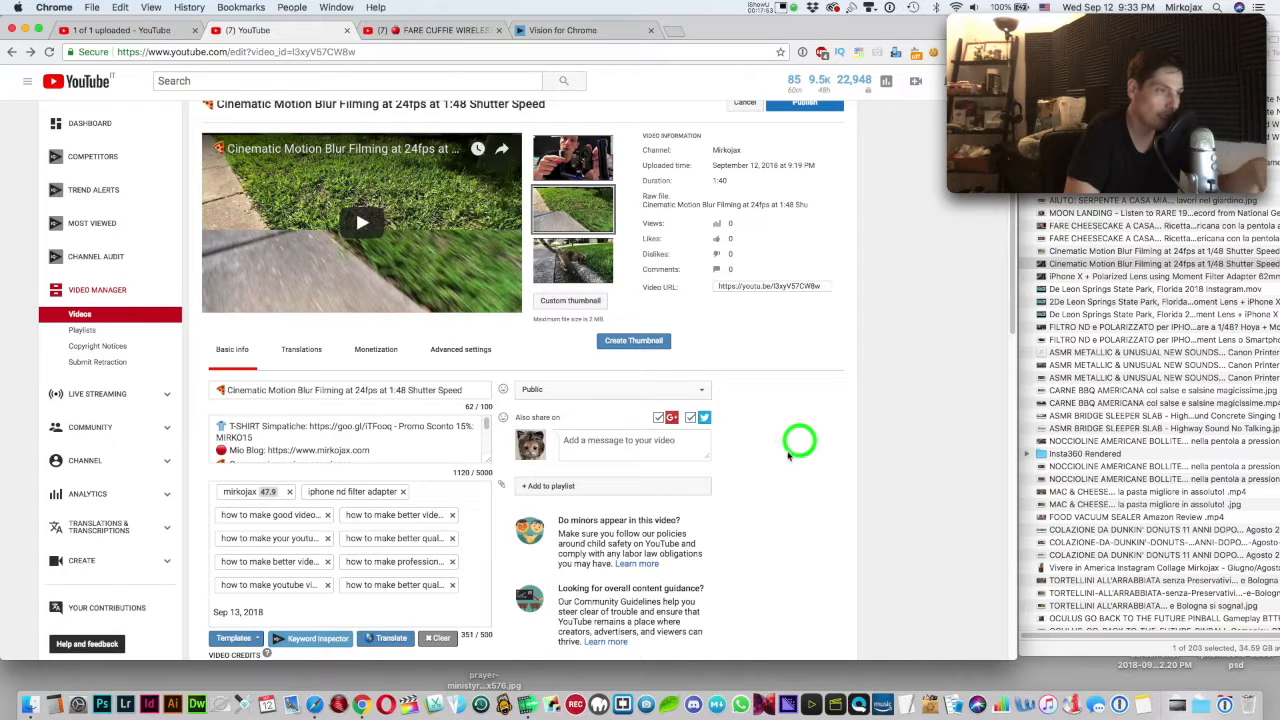
Check the closed captions item in the vidIQ checklist, and view the video's translation settings and target language choices
scroll(800, 443, down, 5)
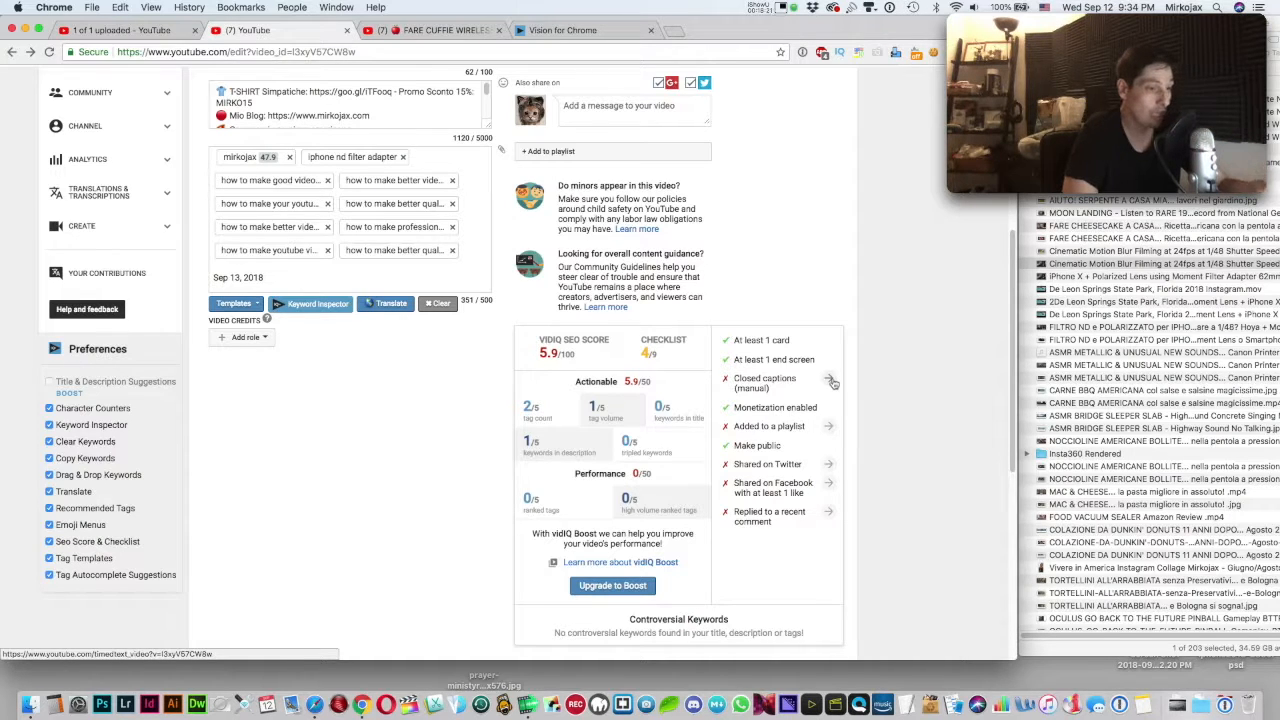
click(832, 382)
click(312, 218)
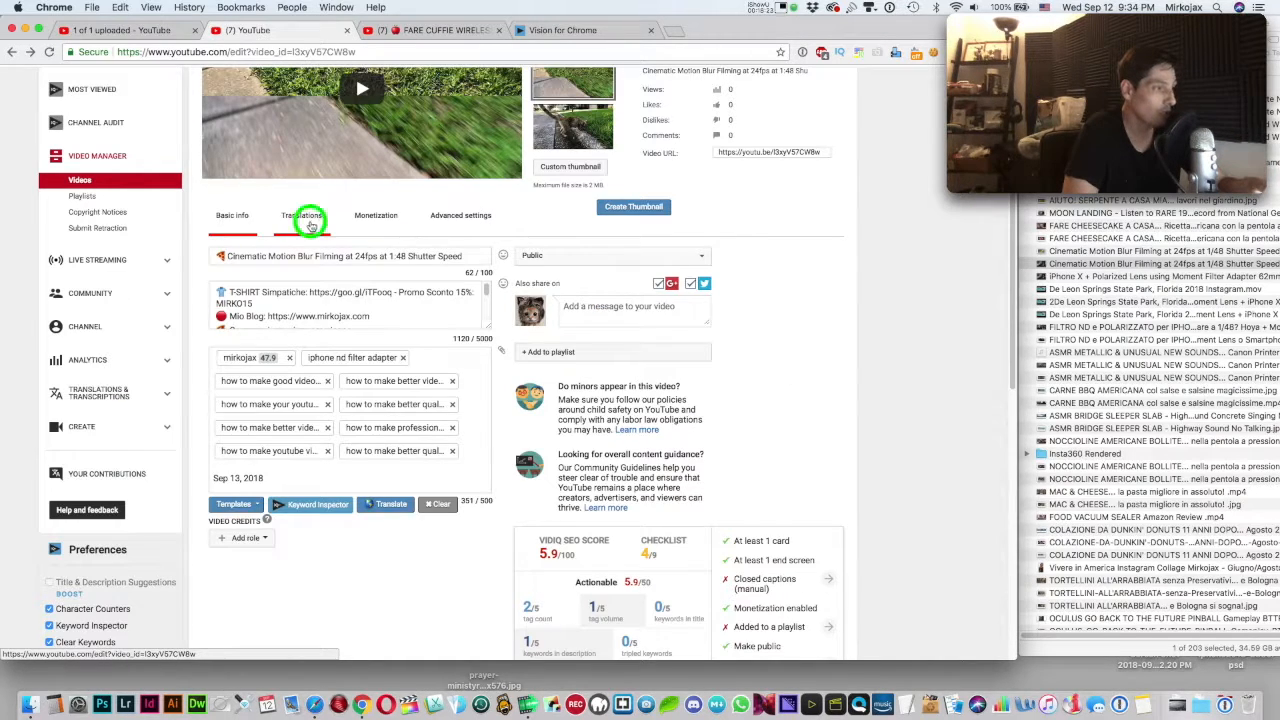
click(612, 269)
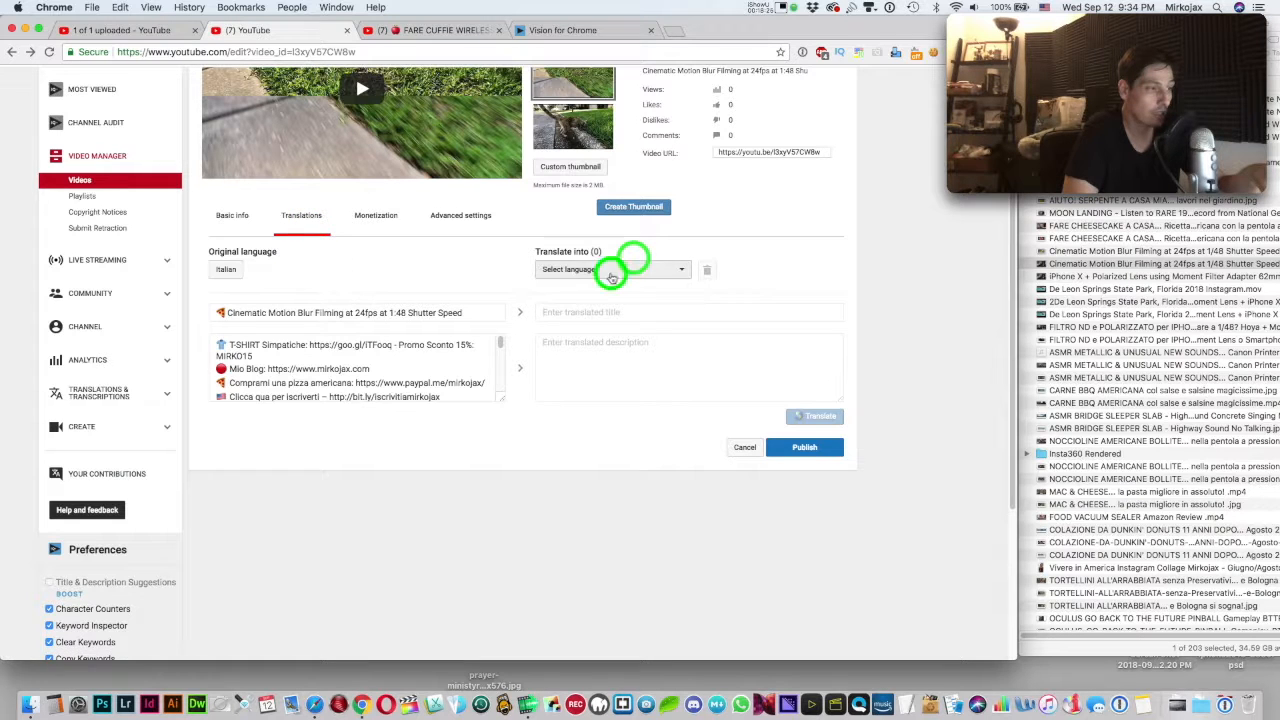
click(842, 286)
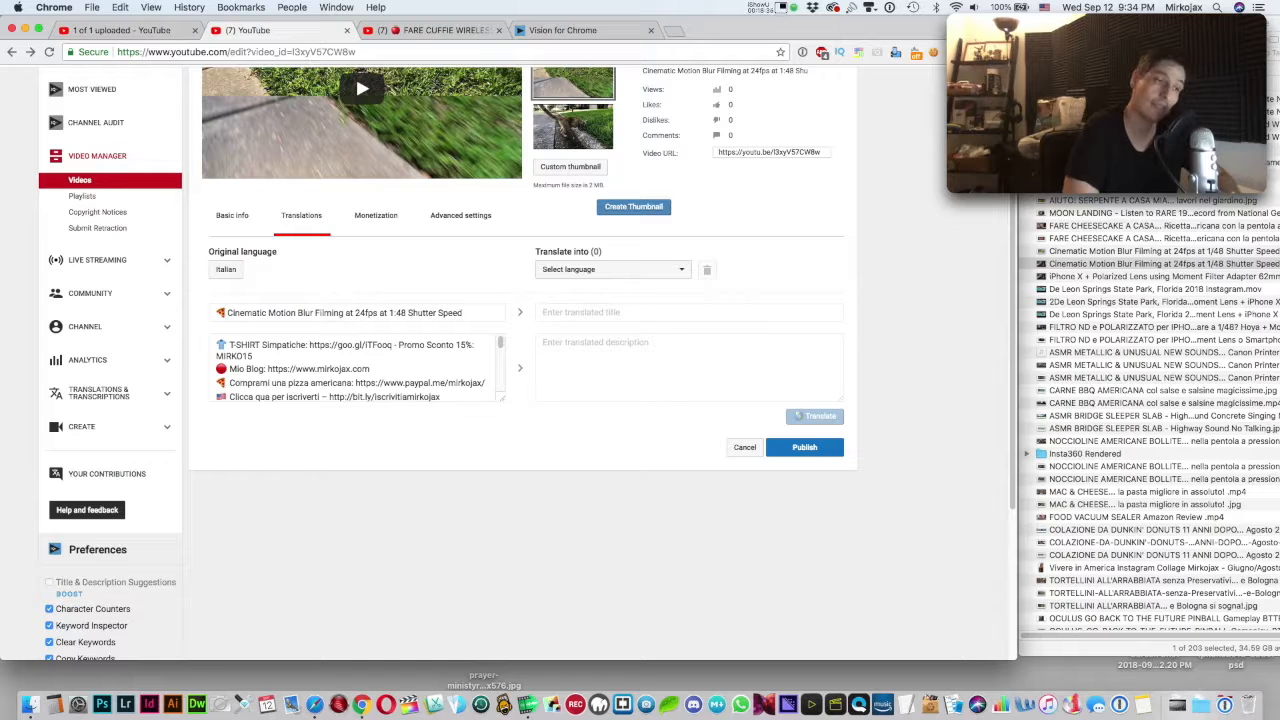
click(867, 266)
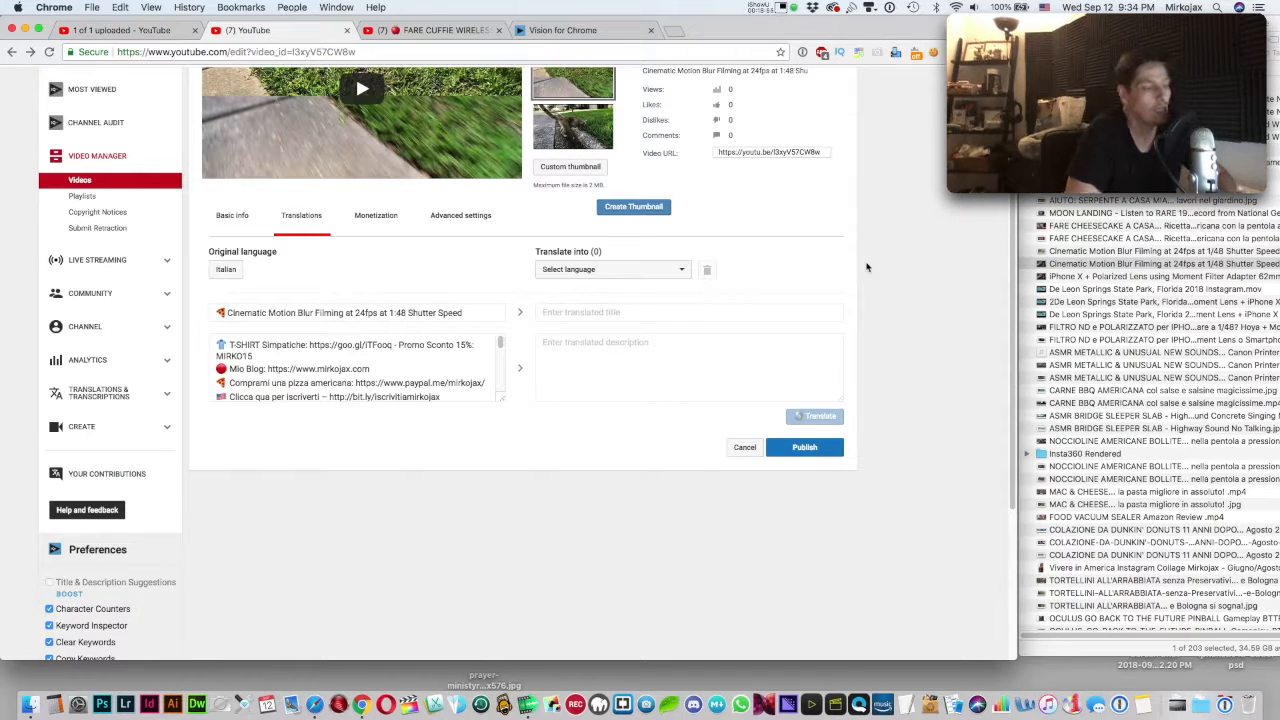
scroll(866, 267, up, 4)
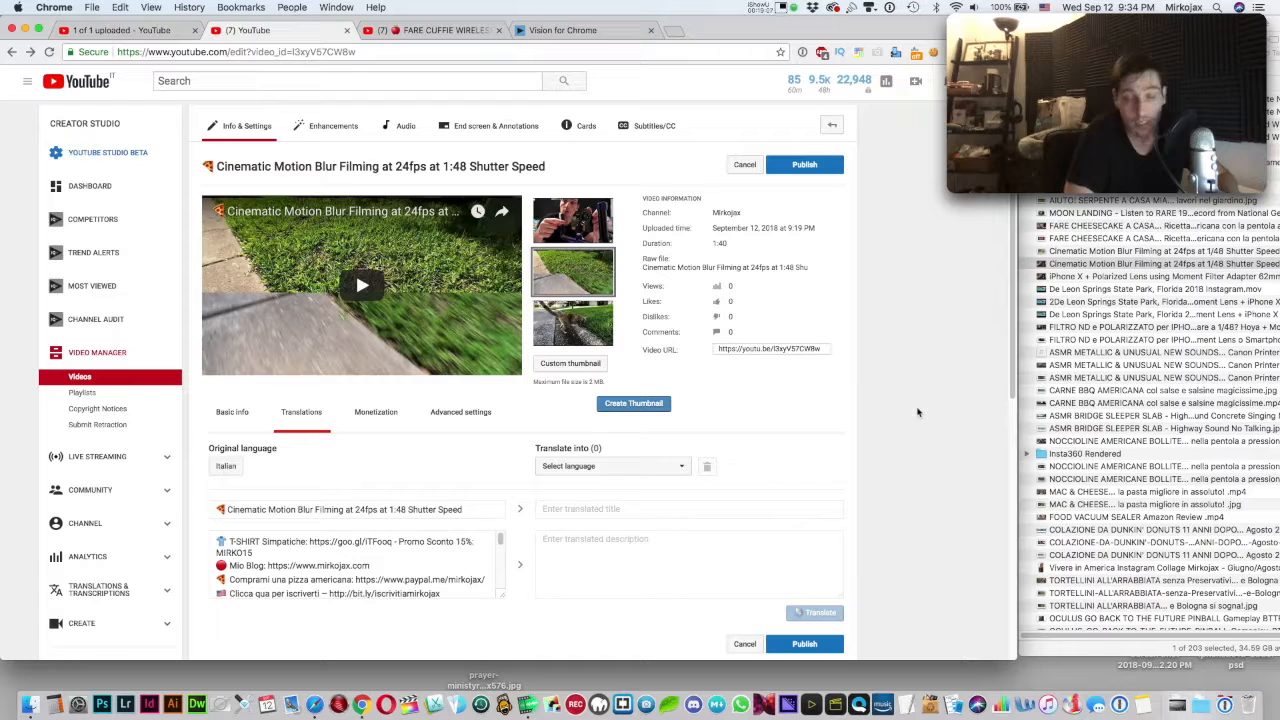
click(882, 241)
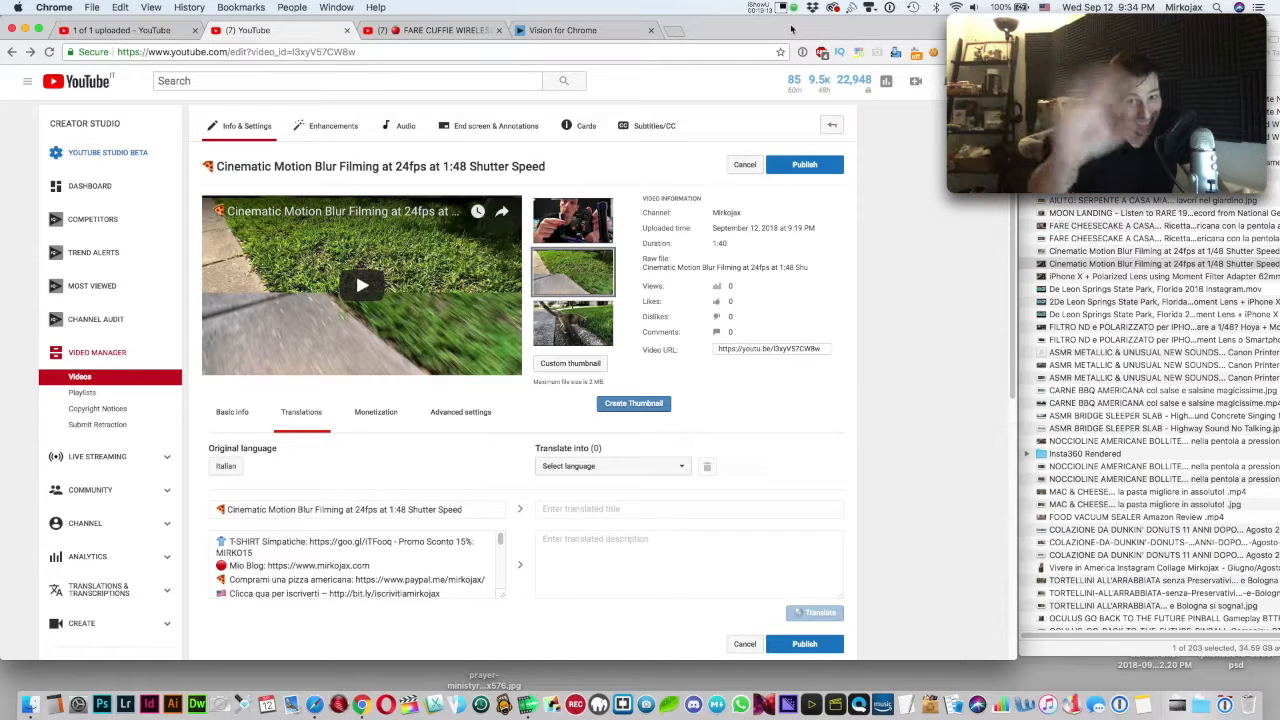
click(785, 8)
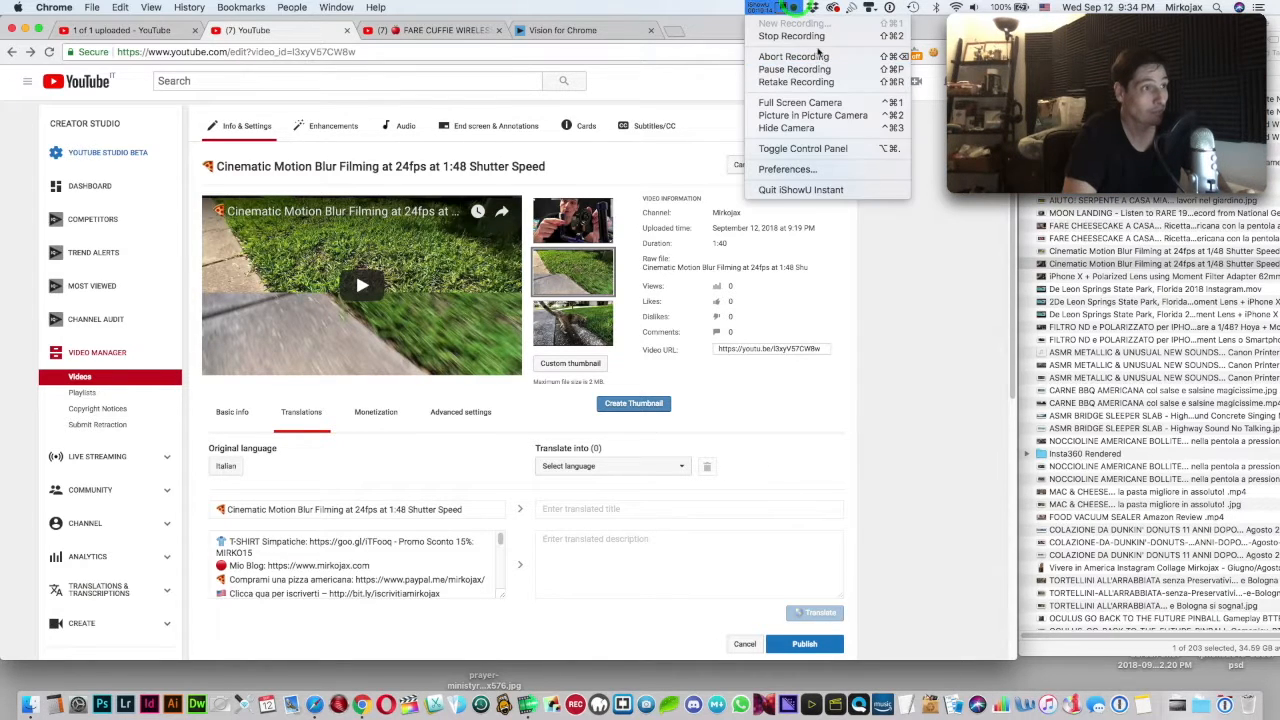